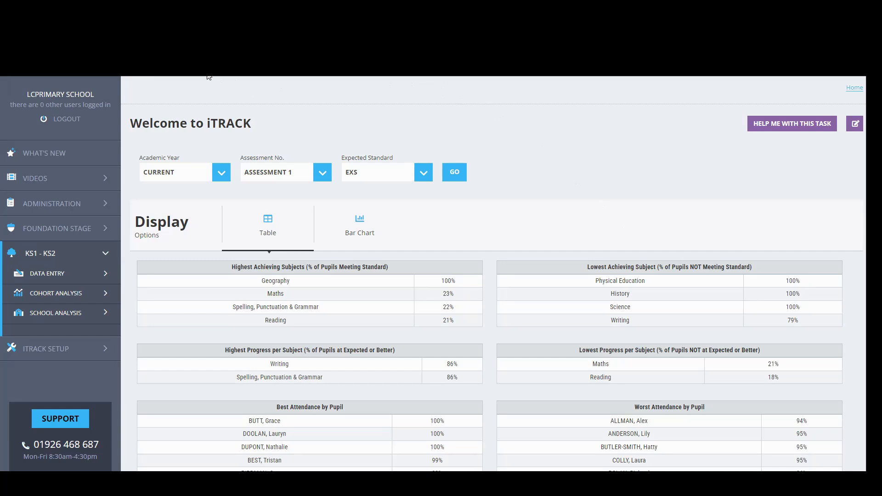
Step: Look over the sections available under Foundation Stage and KS1 - KS2, including the Cohort Analysis and School Analysis reports
left_click(47, 229)
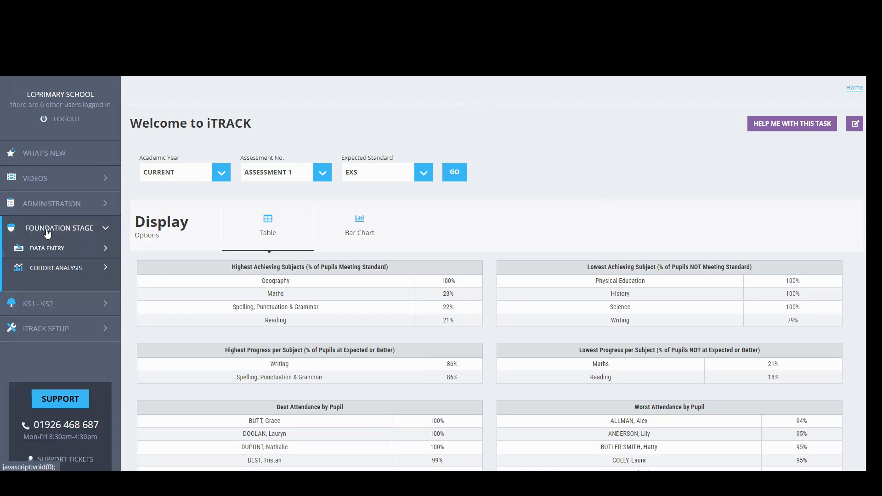
left_click(48, 232)
left_click(46, 253)
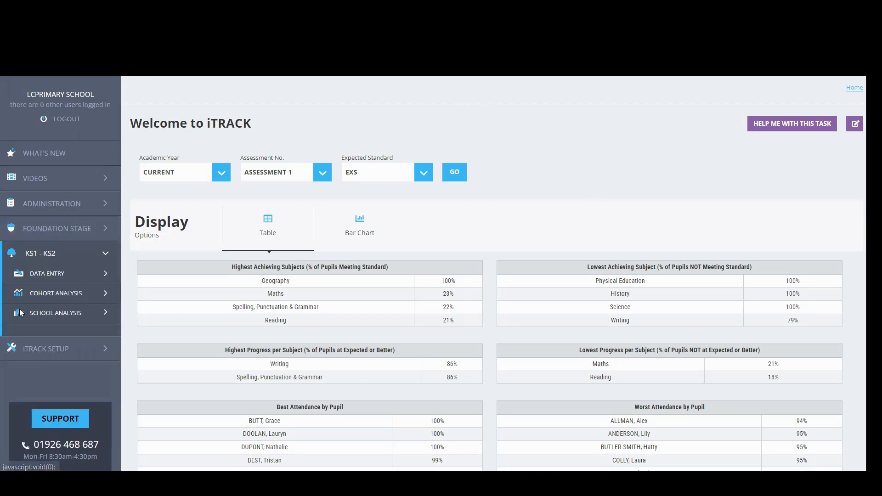
left_click(48, 278)
left_click(49, 277)
left_click(53, 296)
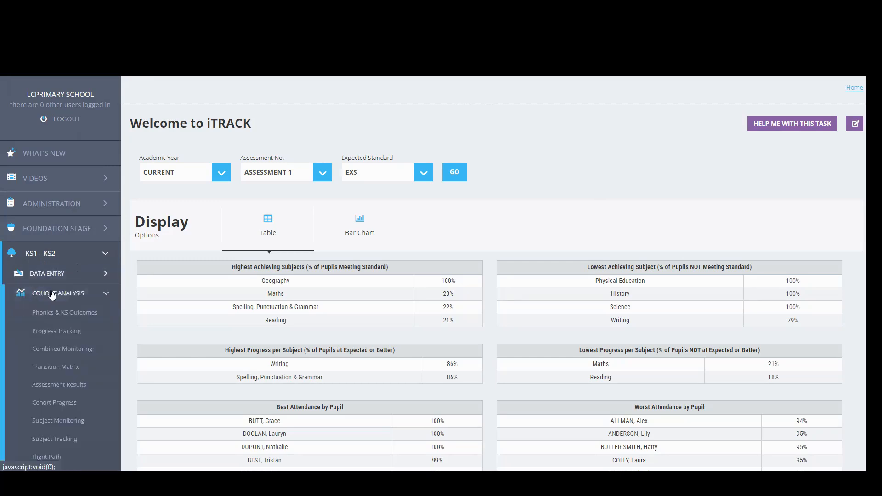
left_click(54, 298)
left_click(58, 312)
left_click(59, 312)
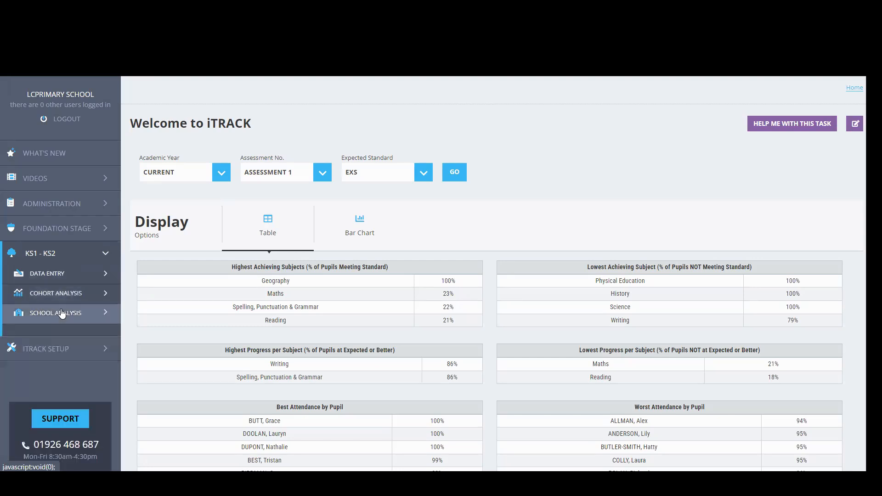
Step: Compare the data entry options offered for Foundation Stage with those offered for KS1 - KS2
left_click(53, 236)
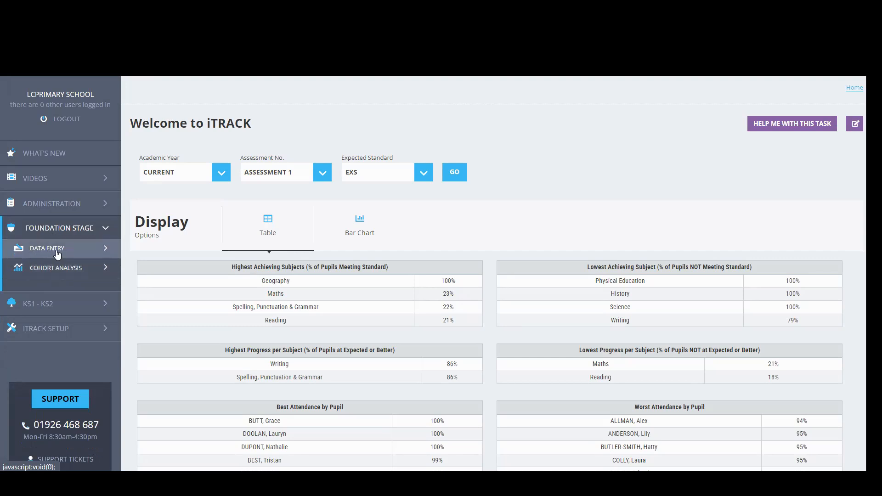
left_click(58, 251)
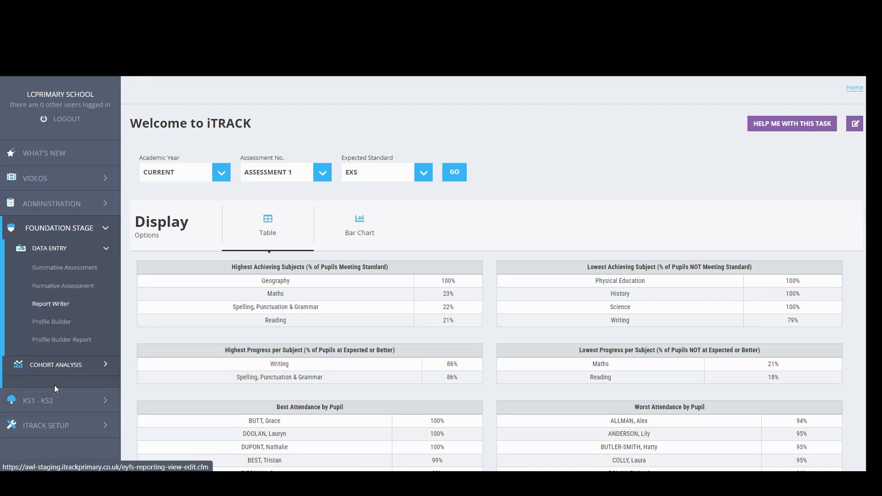
left_click(50, 400)
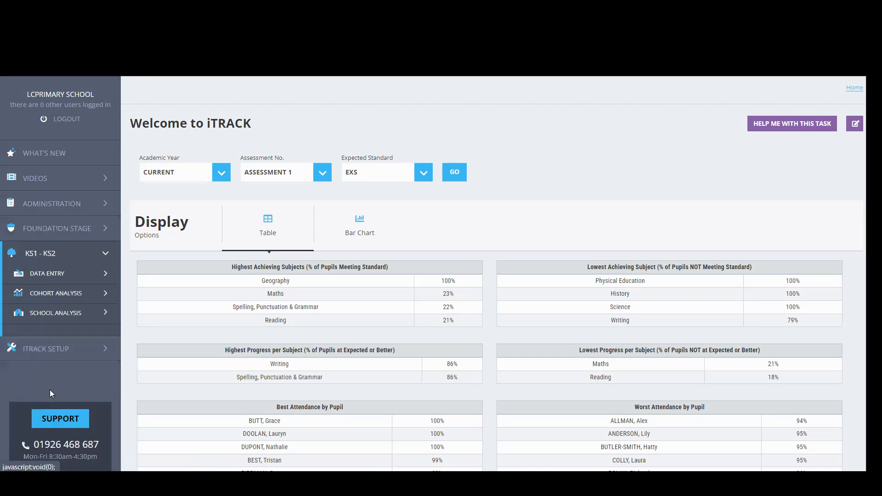
left_click(50, 274)
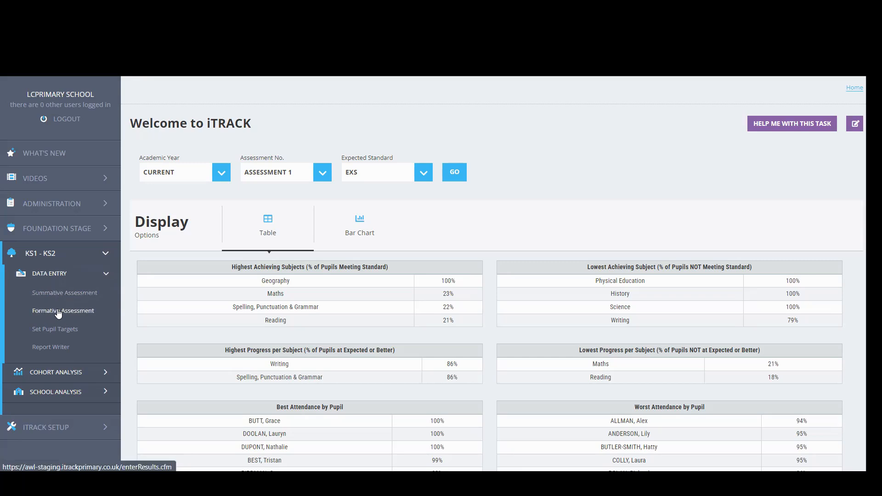
left_click(62, 236)
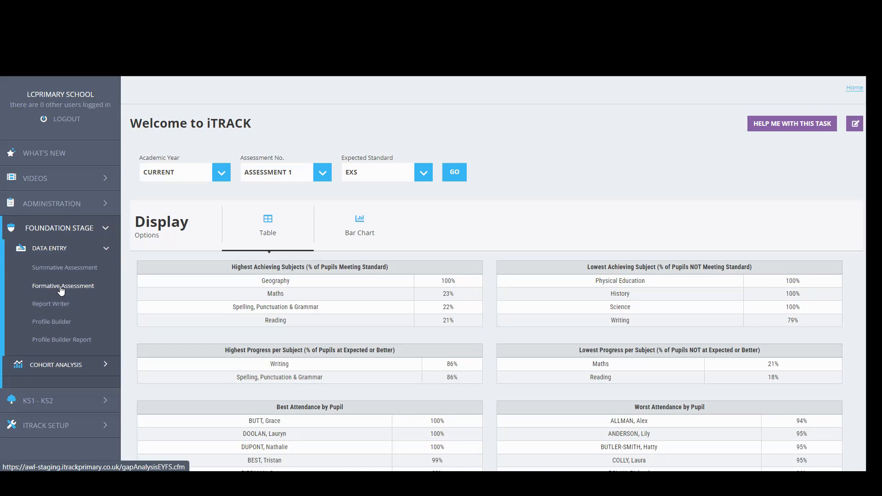
left_click(50, 248)
left_click(49, 248)
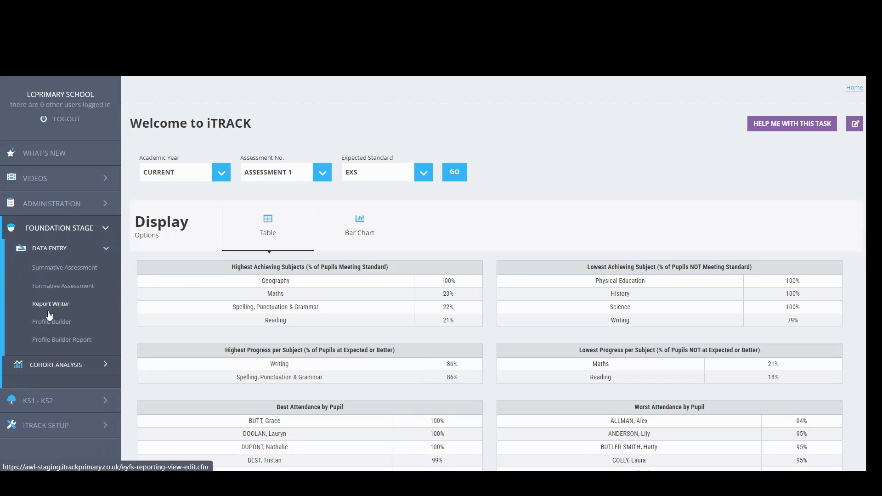
left_click(46, 401)
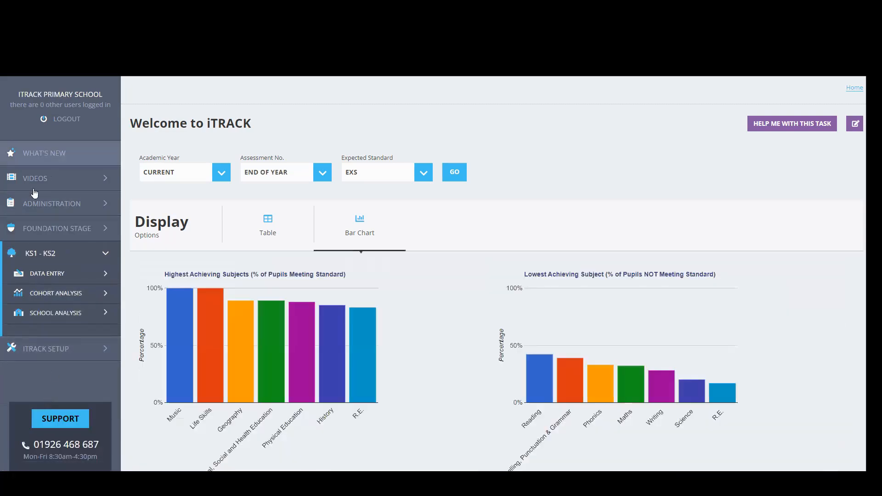
Step: Open the KS1 - KS2 Summative Assessment page and load the Year 1 results for Reading
left_click(59, 277)
left_click(63, 294)
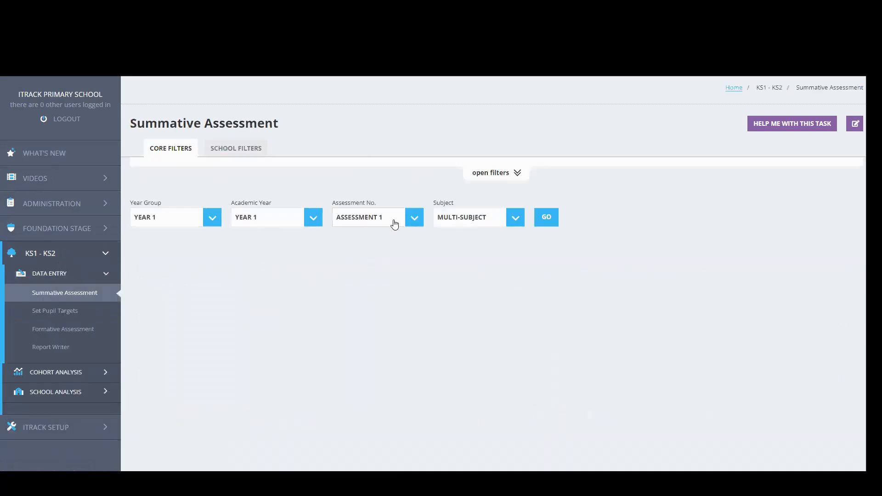
left_click(443, 218)
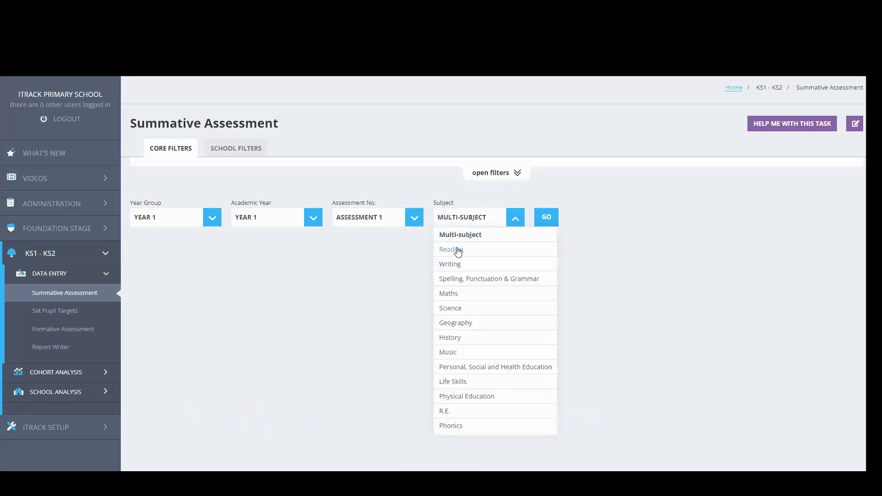
left_click(457, 248)
left_click(548, 221)
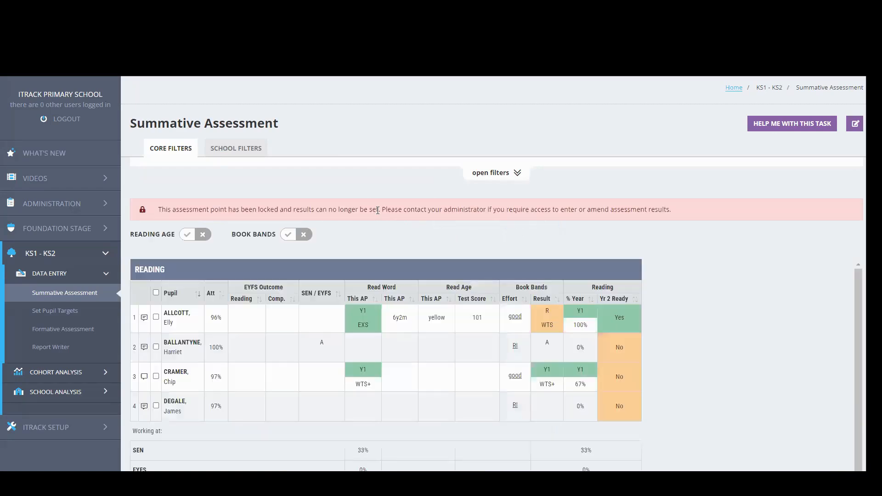
Step: Switch the Reading assessment point to End of Year and reload the results
left_click(375, 215)
left_click(356, 263)
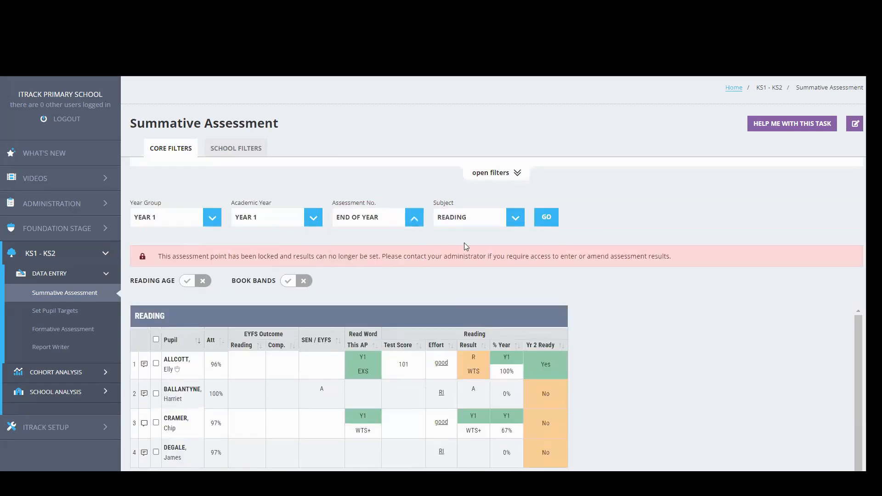
left_click(546, 218)
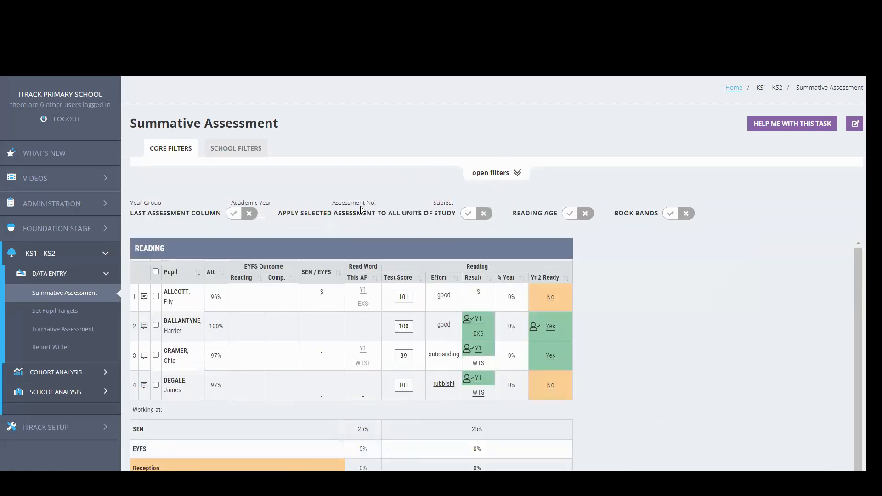
Step: Assign the band ASEND: A to the first pupil in the SEN / EYFS column of the Reading table
scroll(363, 207, "down", 1)
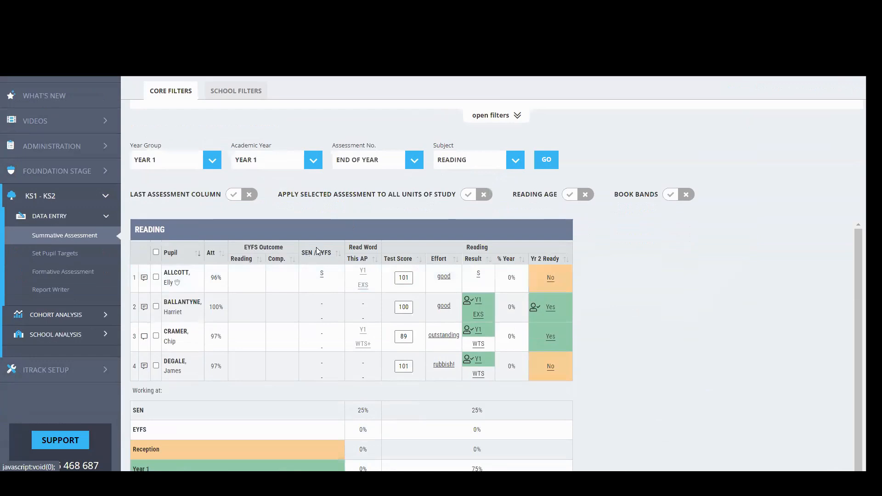
left_click(324, 275)
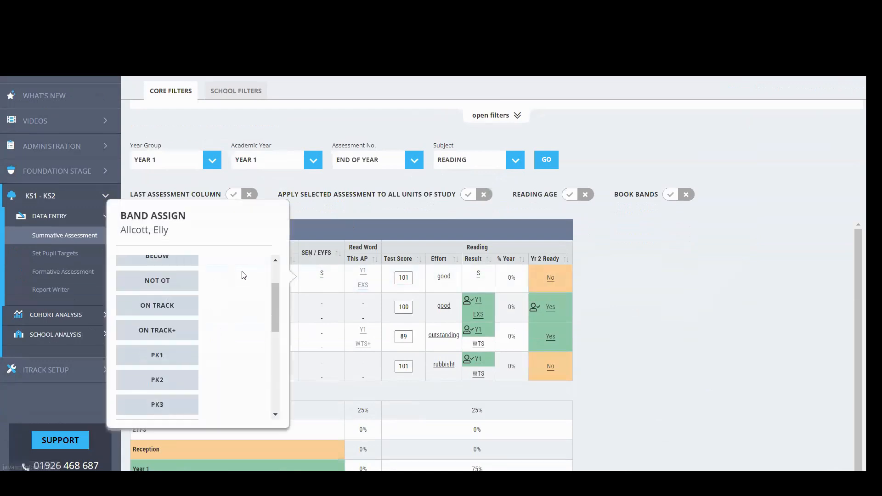
scroll(185, 321, "up", 1)
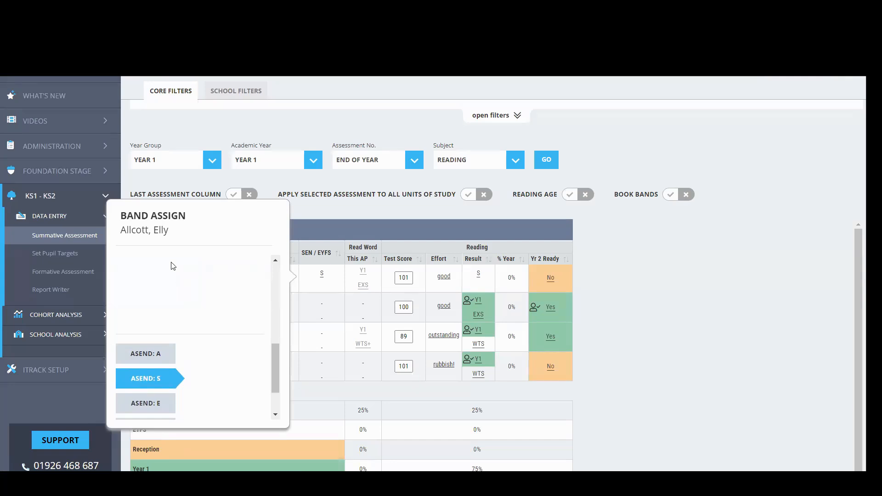
left_click(159, 353)
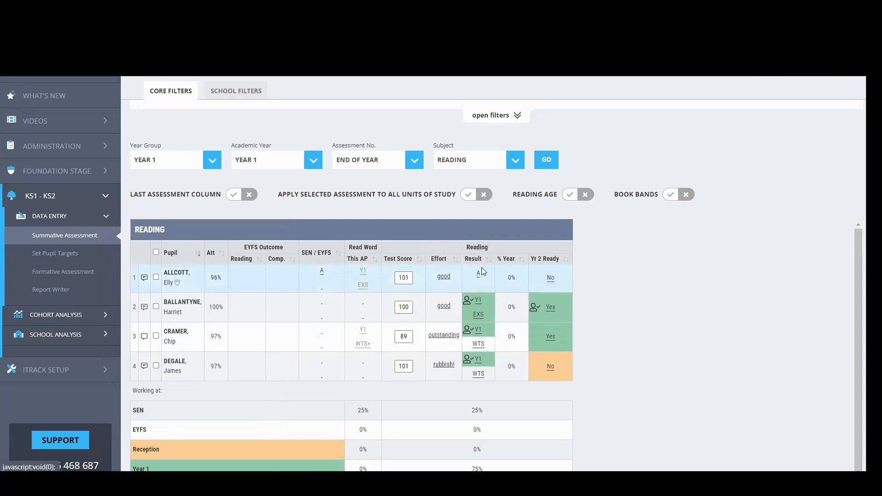
left_click_drag(349, 249, 380, 249)
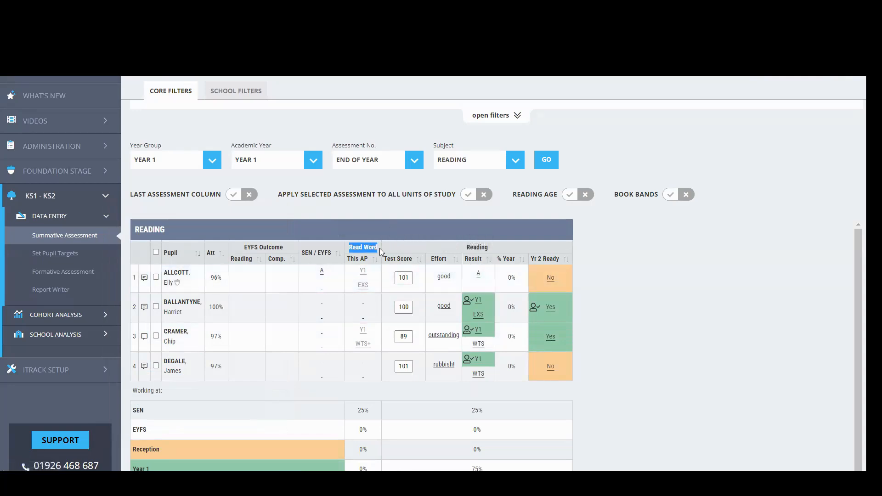
Step: Change the subject to Maths and load its End of Year results for Year 1
left_click(468, 163)
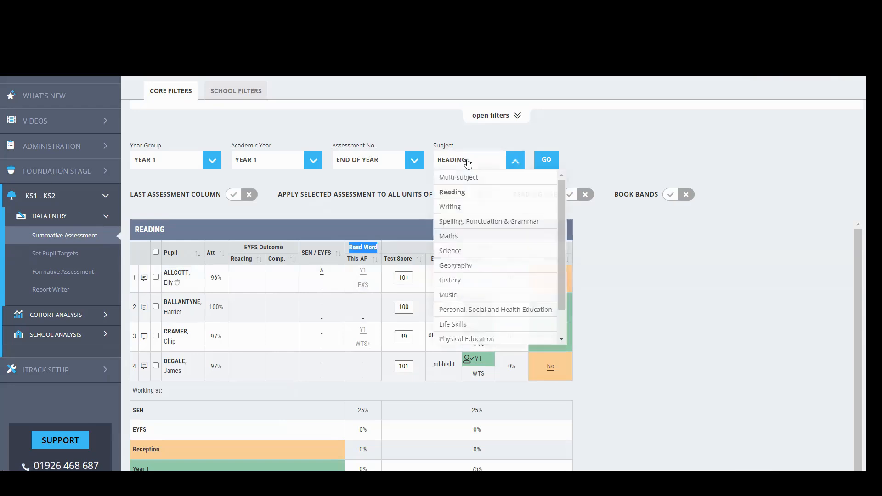
left_click(467, 236)
left_click(539, 164)
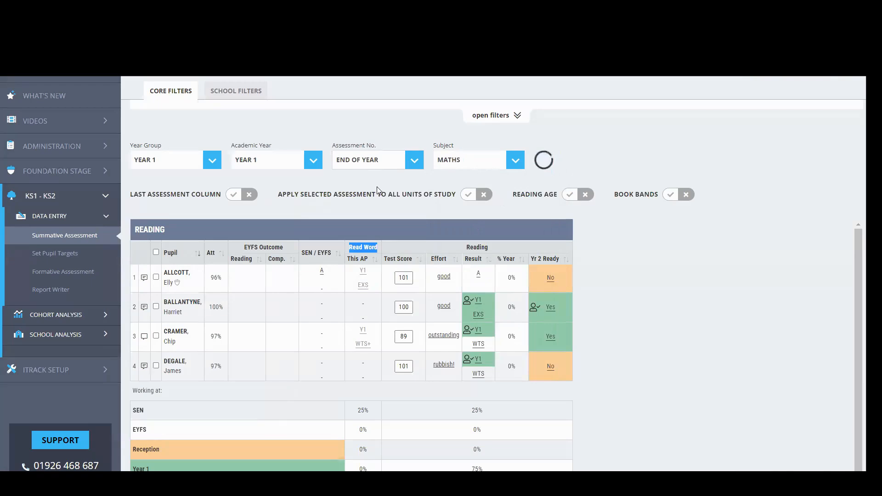
Step: Set the first pupil's Number & Place, Add & Subtract and Multiply & Divide bands to No Result
scroll(438, 184, "down", 1)
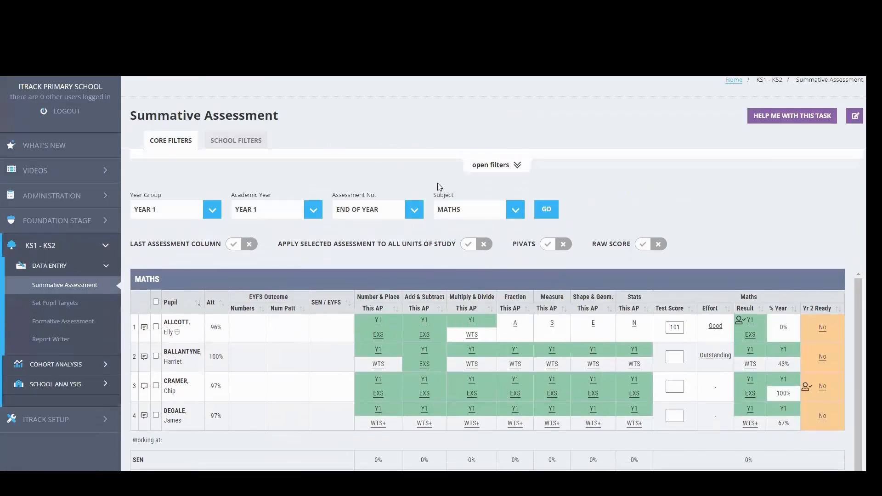
left_click(385, 281)
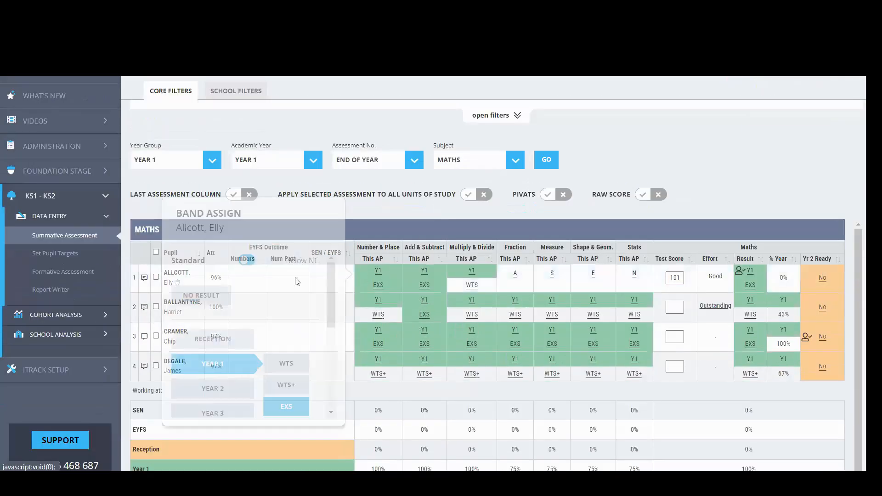
left_click(218, 299)
left_click(419, 284)
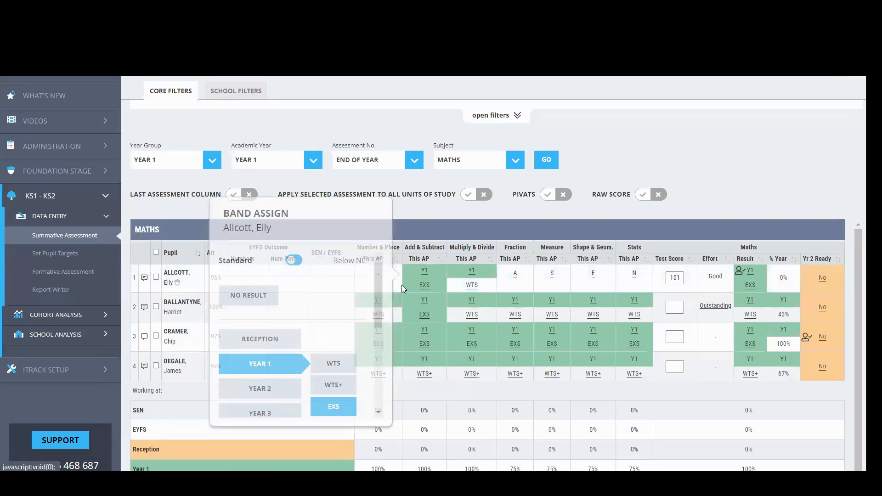
scroll(258, 295, "up", 2)
scroll(259, 295, "up", 2)
left_click(253, 294)
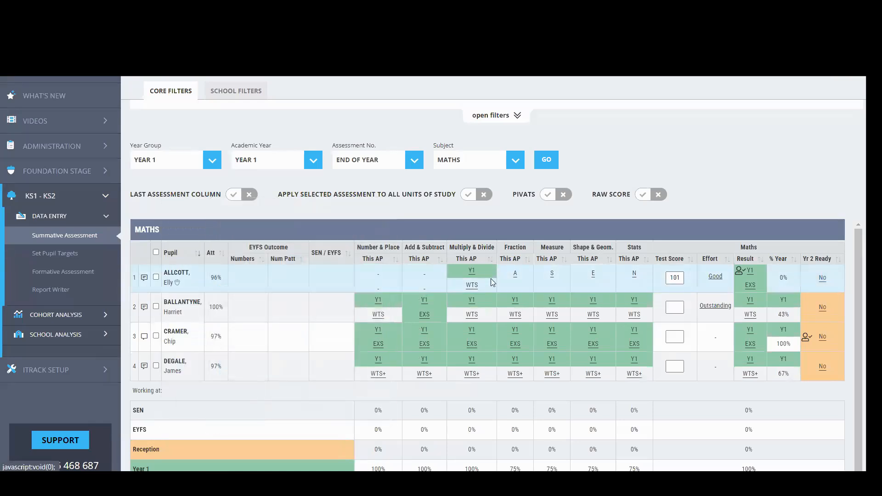
left_click(462, 277)
scroll(308, 273, "up", 1)
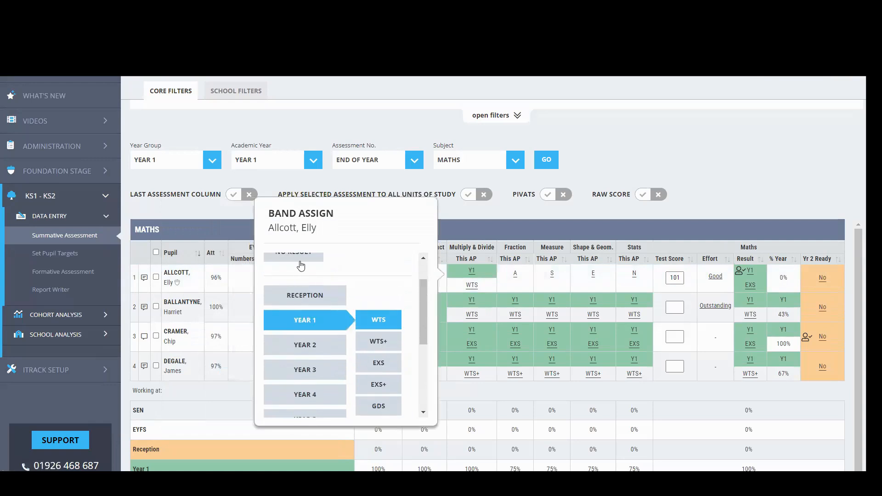
left_click(299, 264)
Step: Open the first pupil's Number & Place band options in Maths and examine the Standard bands and the Below NC switch
left_click_drag(307, 249, 345, 247)
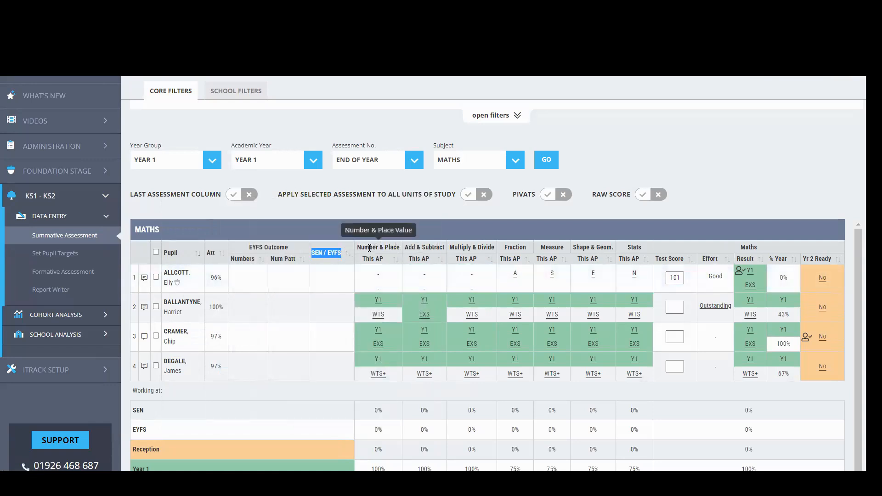
left_click(380, 277)
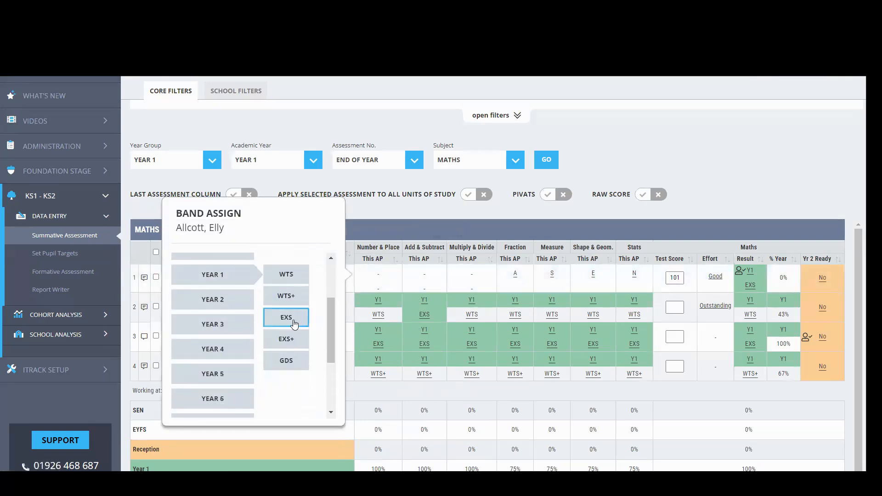
scroll(242, 349, "up", 2)
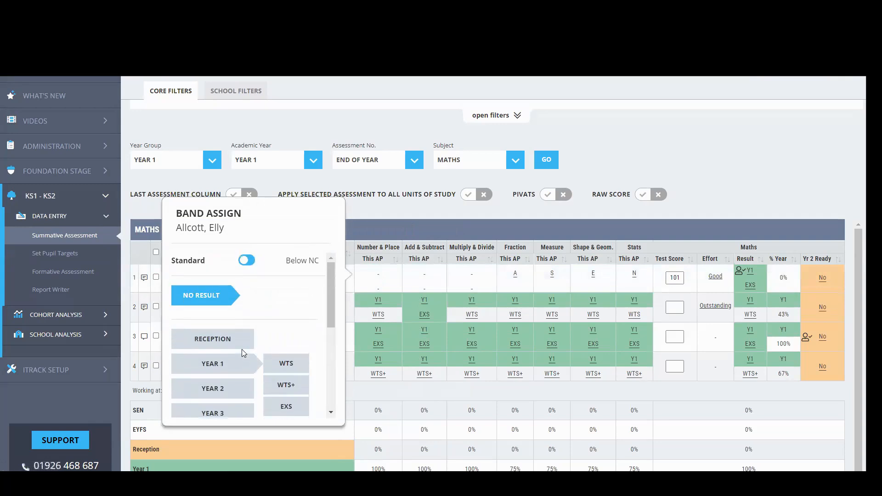
left_click_drag(171, 260, 319, 256)
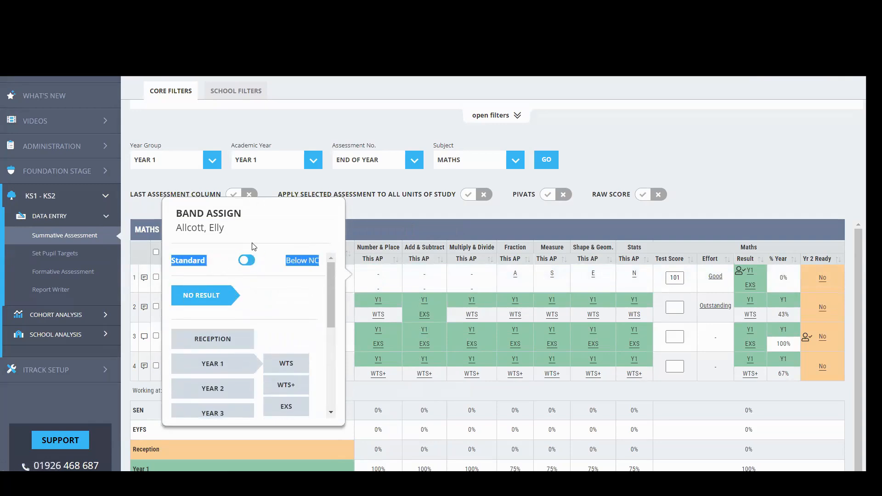
left_click(252, 252)
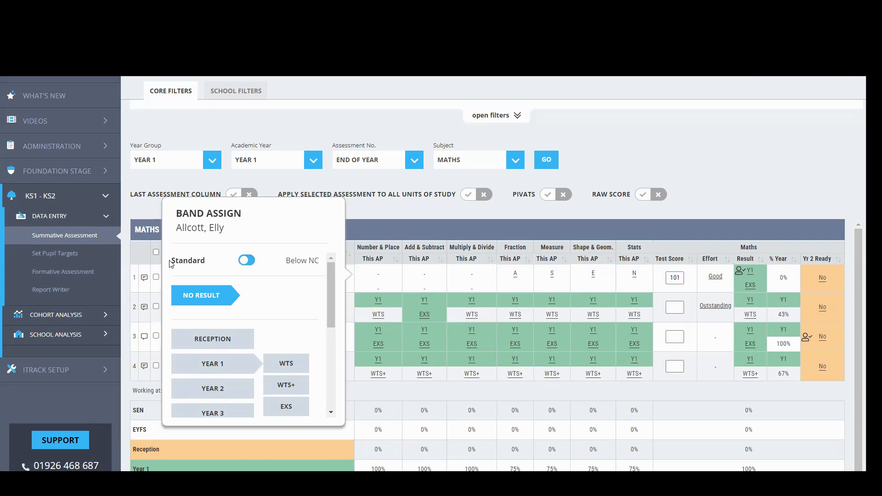
left_click_drag(172, 262, 214, 264)
scroll(236, 275, "down", 2)
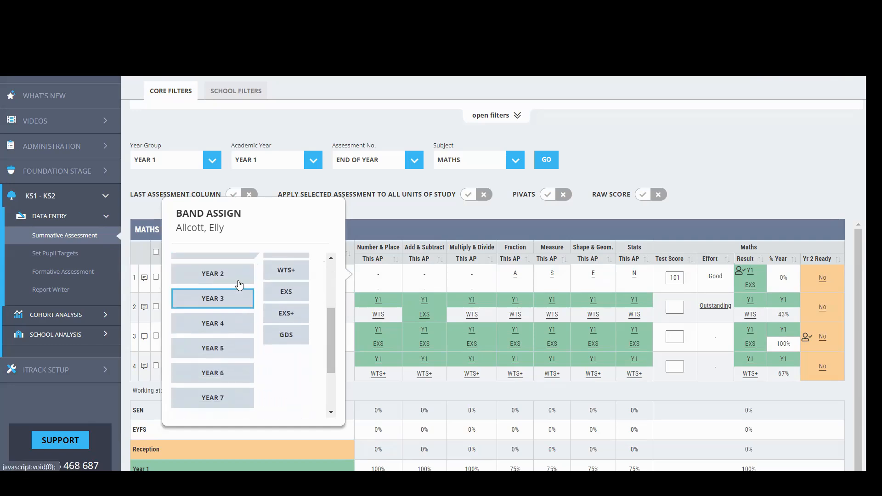
scroll(239, 281, "up", 1)
scroll(240, 282, "up", 3)
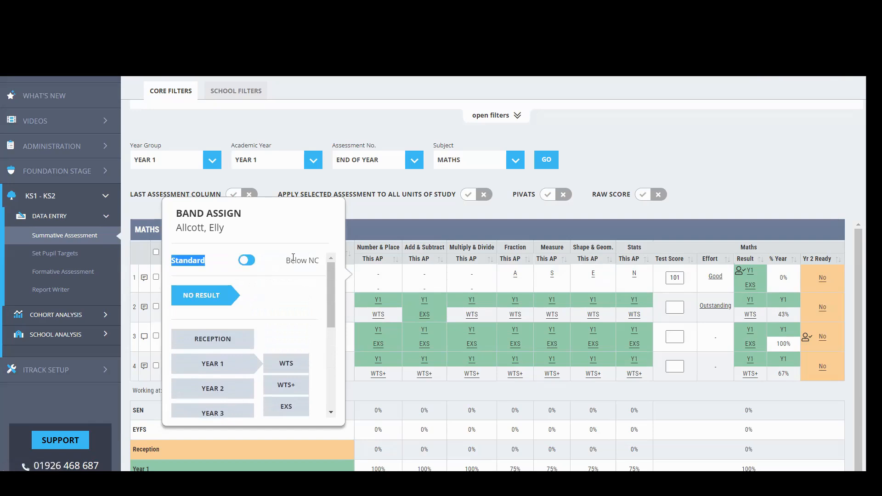
left_click_drag(286, 263, 322, 266)
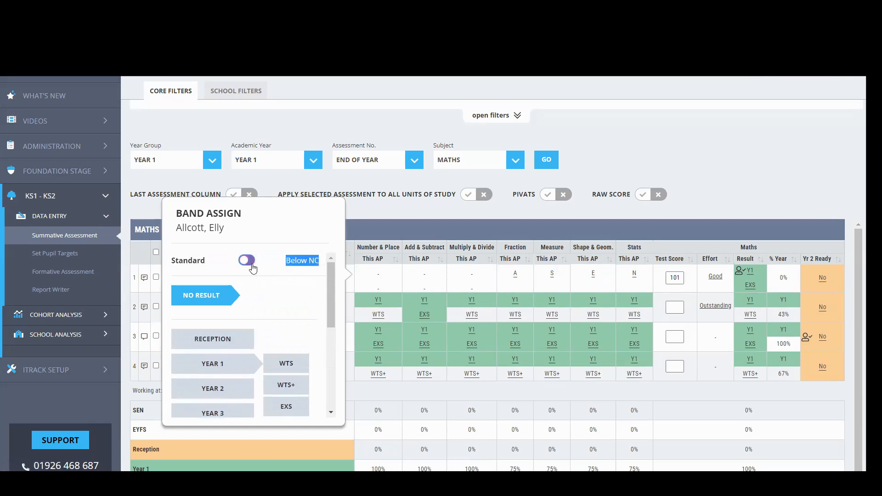
Step: Switch the Number & Place band options to Below NC, look through the whole list, and close it without choosing a band
left_click(247, 260)
scroll(229, 295, "down", 5)
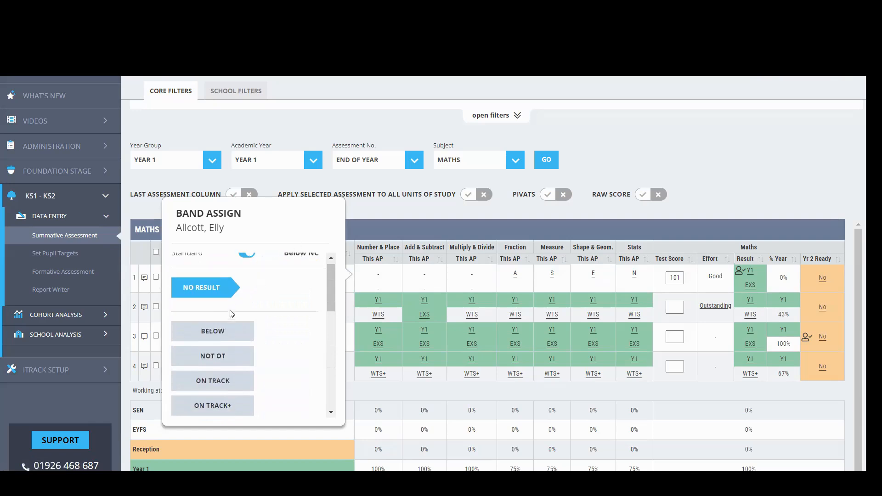
scroll(237, 275, "down", 5)
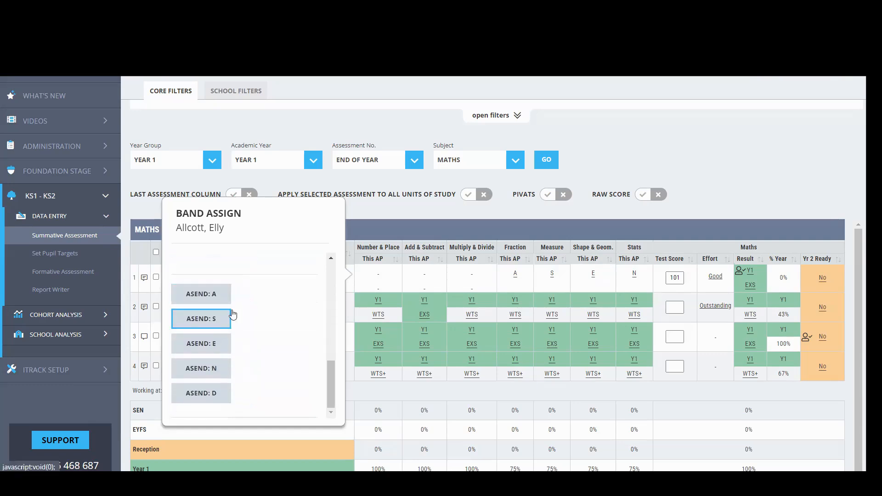
scroll(231, 313, "up", 10)
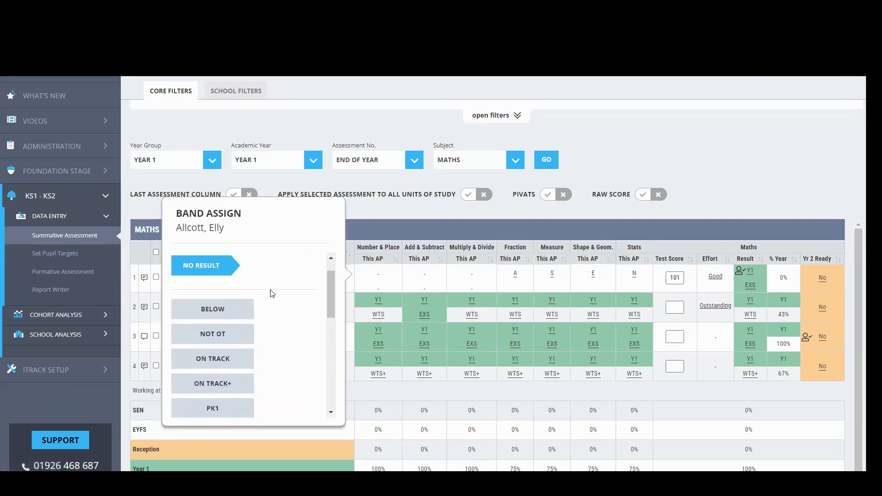
scroll(257, 303, "down", 10)
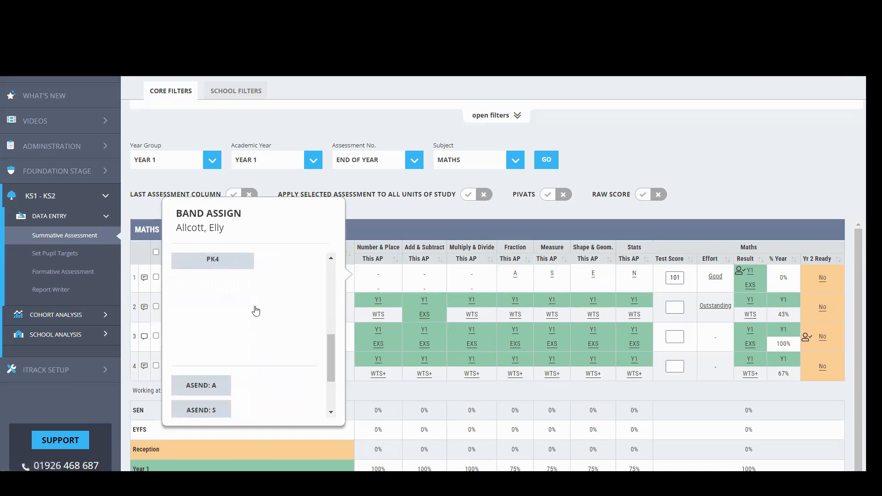
left_click(361, 210)
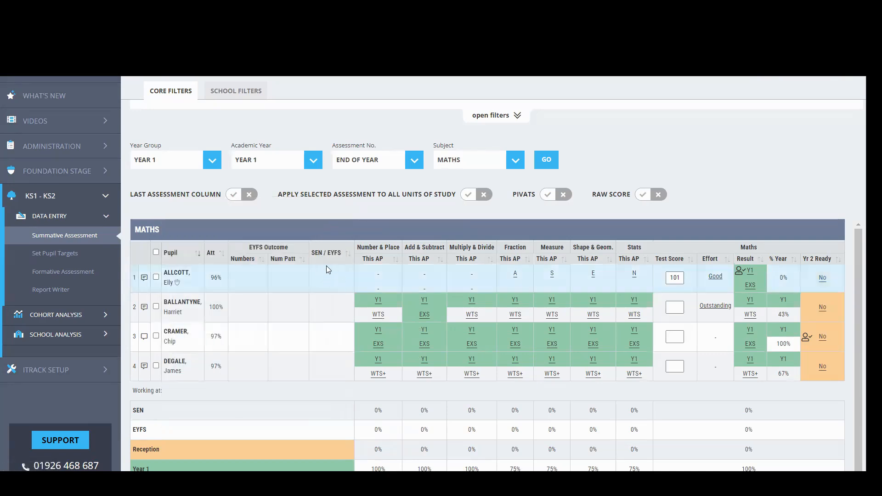
Step: Assign the Below NC band ASEND: S to the first pupil's Multiply & Divide unit
mouse_move(313, 253)
left_mouse_down()
mouse_move(327, 249)
mouse_move(311, 251)
left_mouse_up()
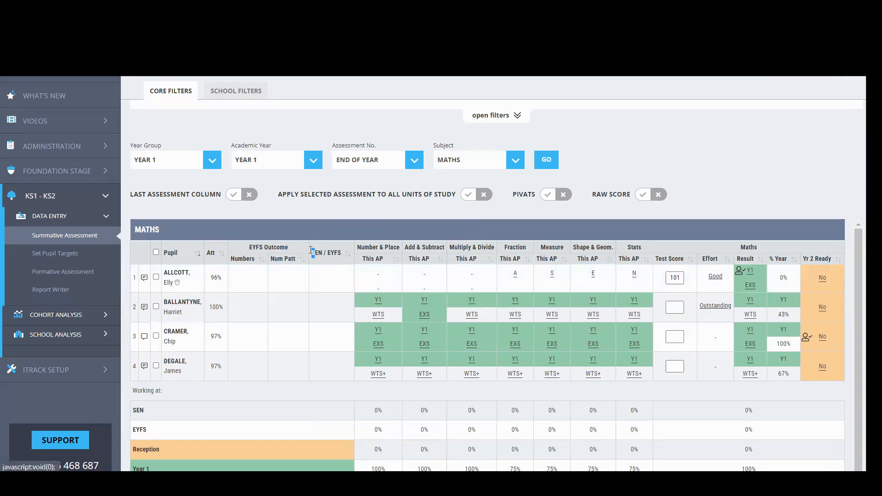
left_click(469, 271)
scroll(335, 298, "up", 5)
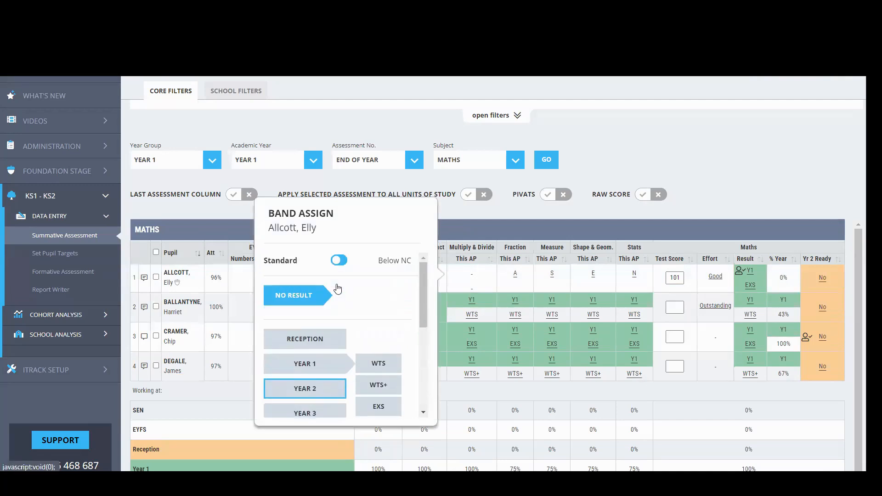
left_click(339, 261)
scroll(344, 289, "down", 5)
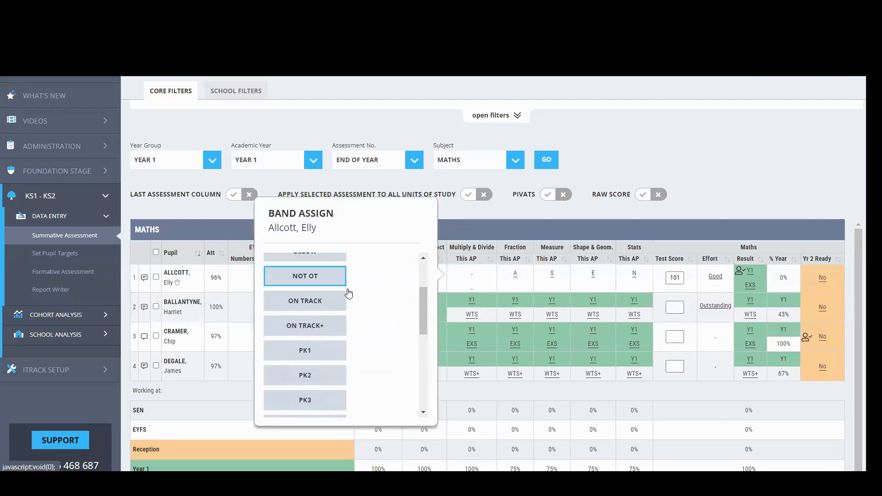
left_click(314, 378)
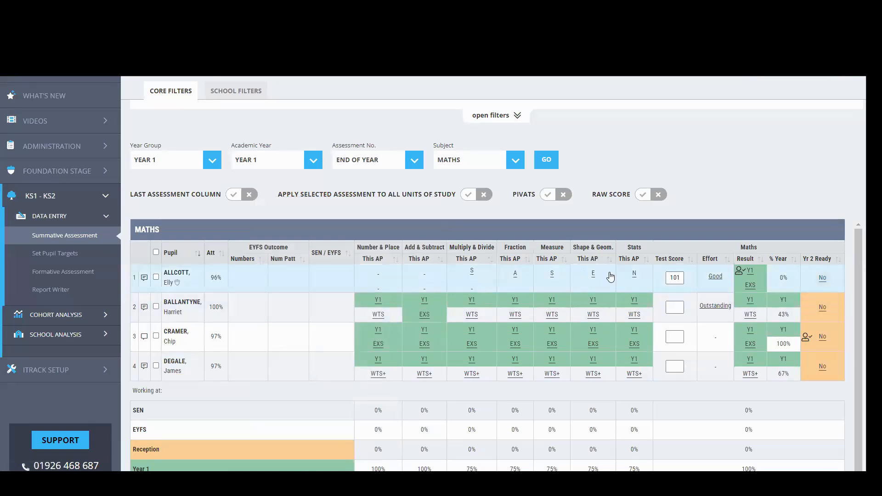
Step: Replace the first pupil's overall Maths Result with the Below NC band ASEND: A
left_click(741, 270)
left_click(751, 274)
left_click(625, 260)
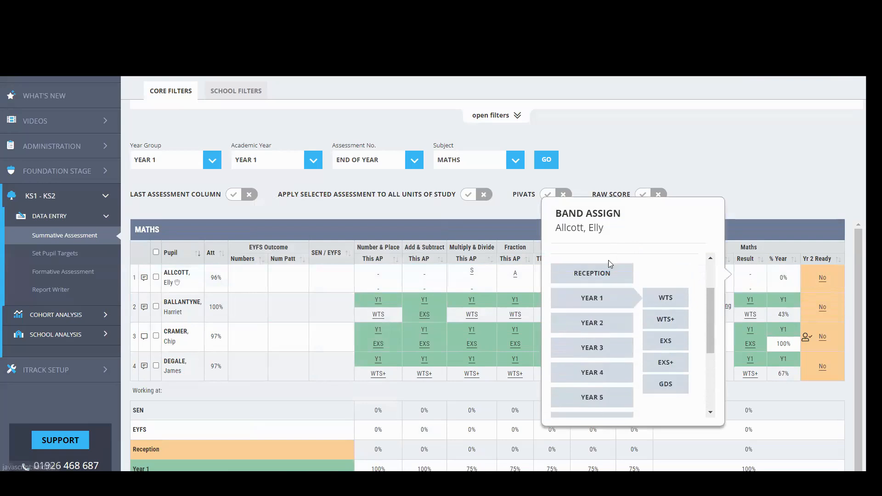
scroll(622, 302, "down", 5)
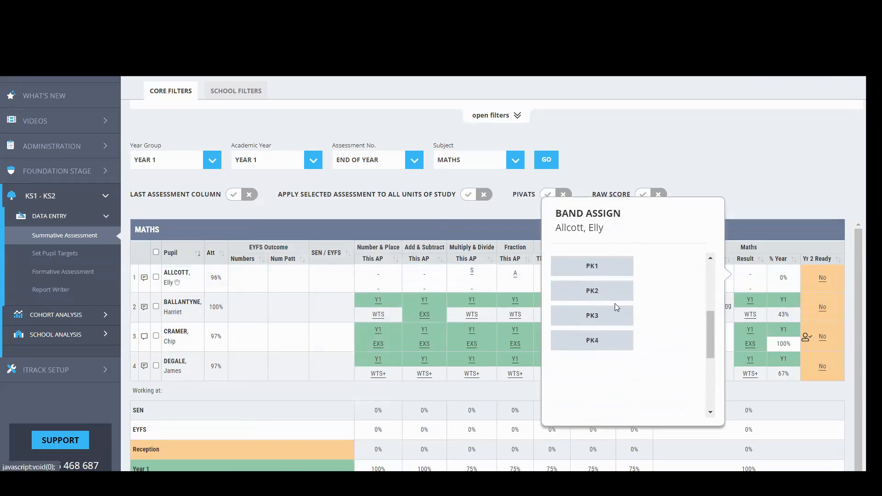
scroll(600, 368, "down", 3)
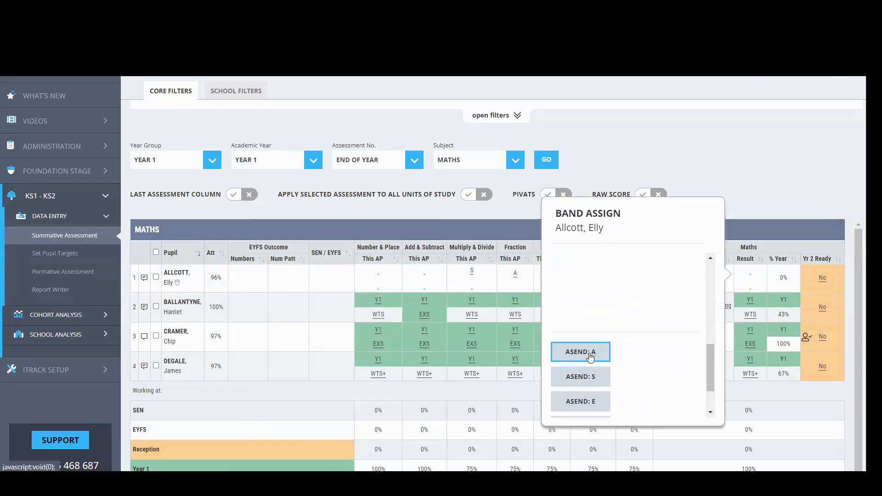
left_click(590, 354)
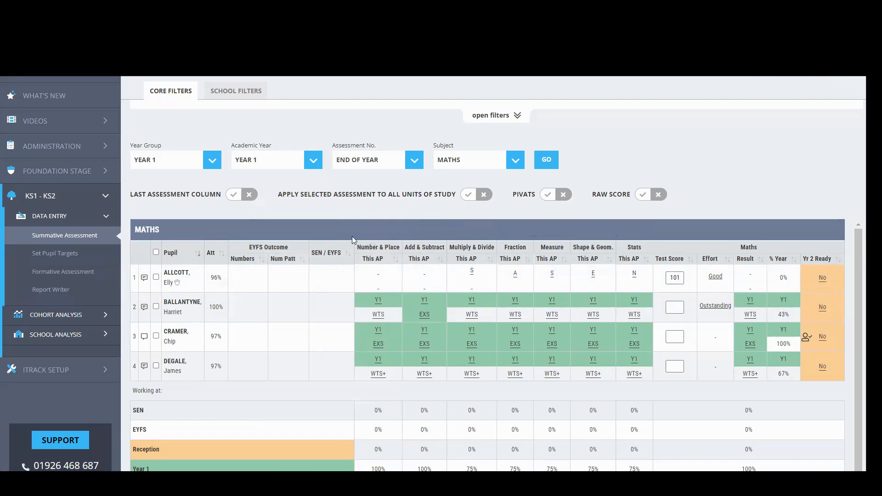
Step: Change the subject filter from Maths to Multi-subject
left_click_drag(311, 249, 344, 251)
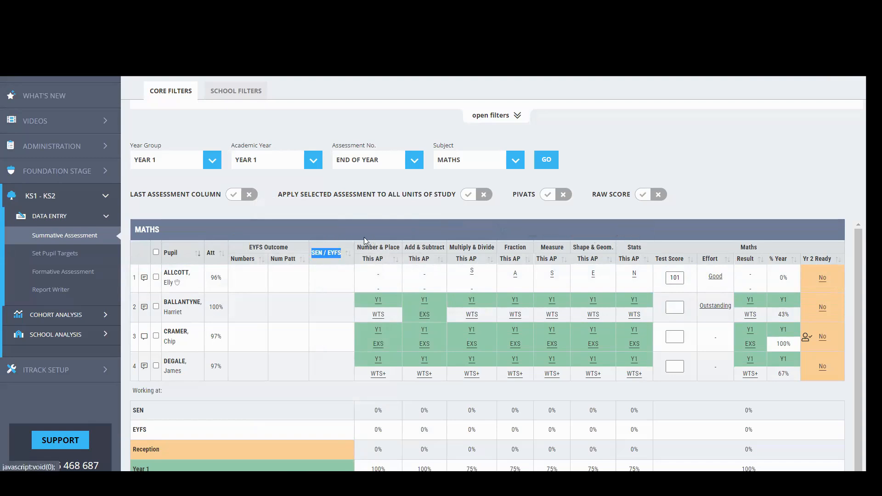
left_click(367, 212)
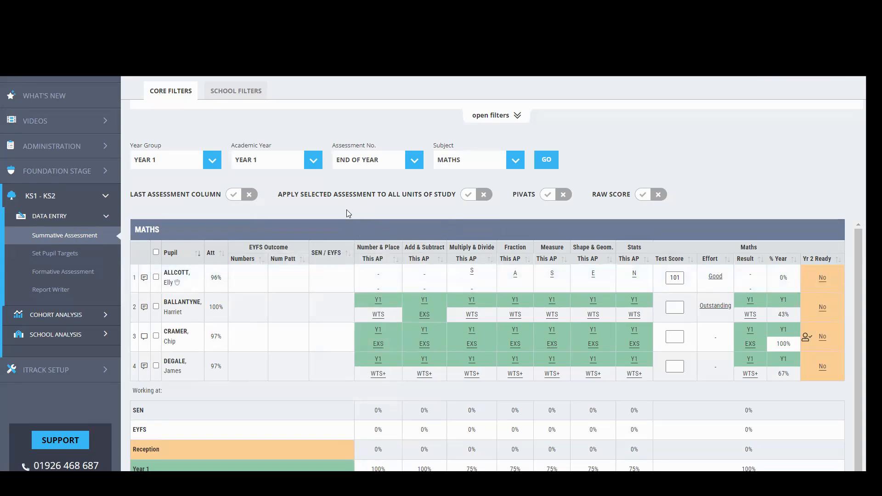
left_click(471, 160)
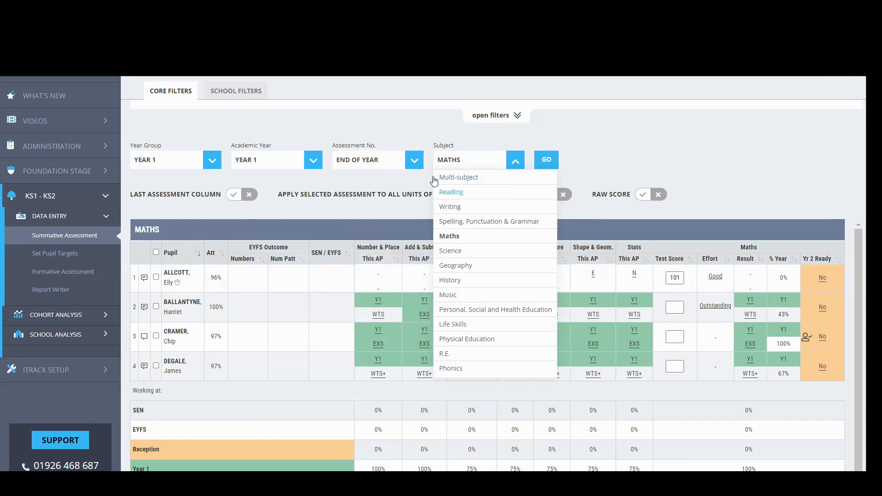
left_click(469, 177)
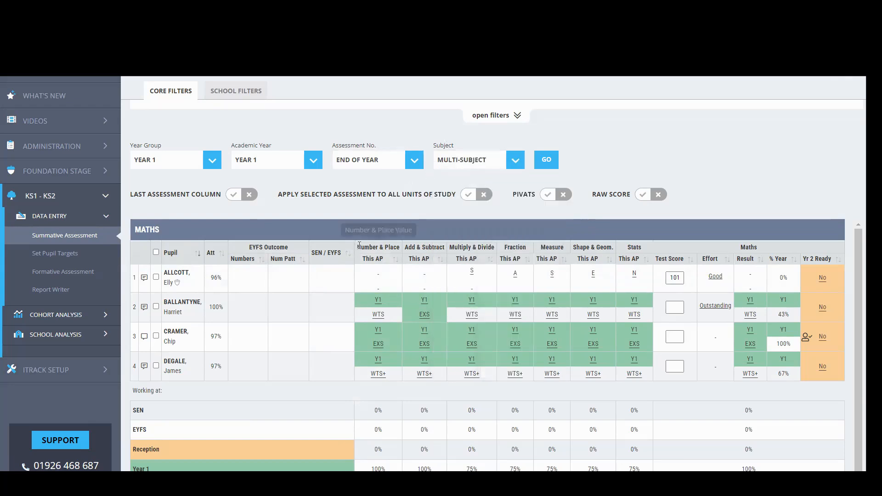
Step: Examine the Maths unit columns from Number & Place to Stats and the Test Score, Effort and Result columns
left_click_drag(357, 247, 644, 249)
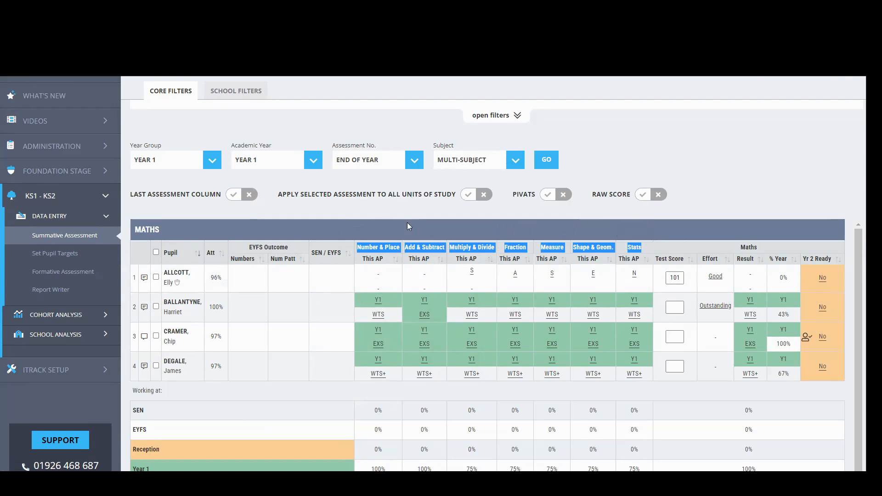
left_click(359, 243)
left_click_drag(358, 248, 640, 247)
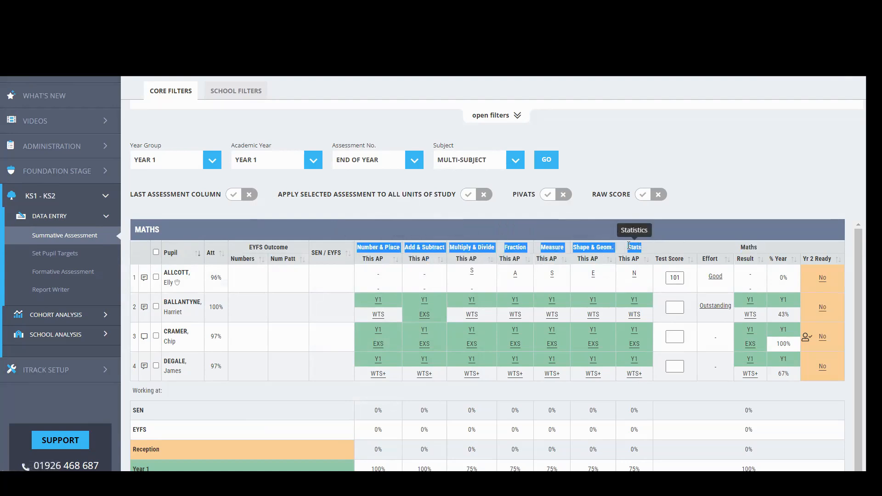
left_click(429, 129)
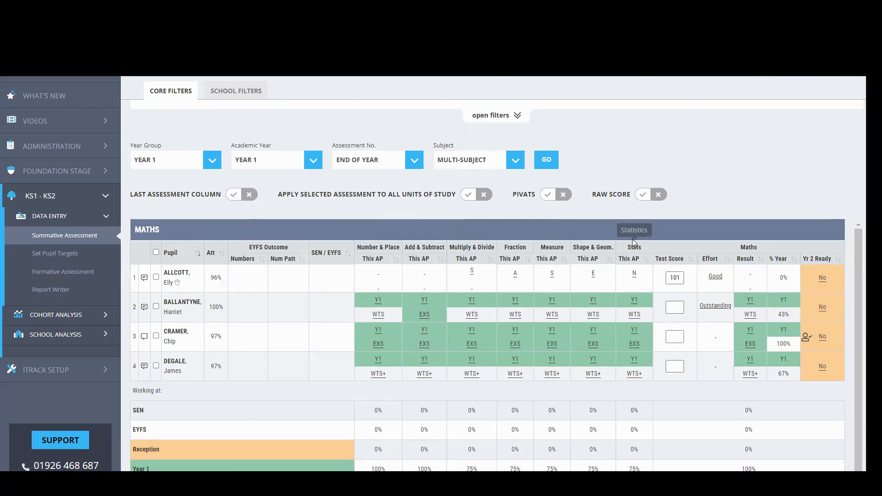
left_click_drag(658, 256, 752, 261)
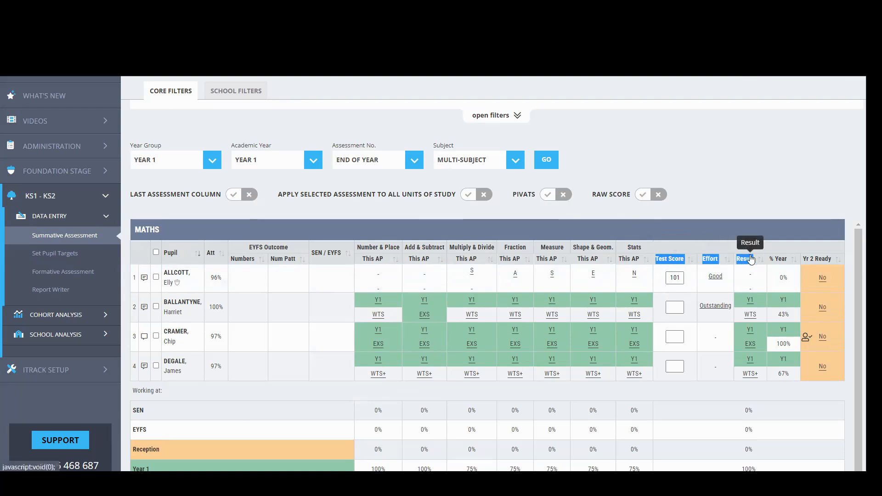
left_click(748, 207)
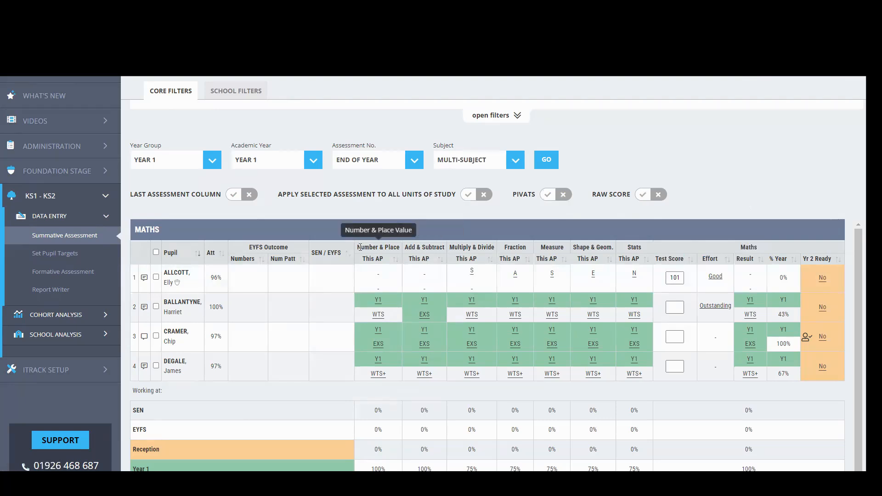
left_click_drag(360, 248, 642, 250)
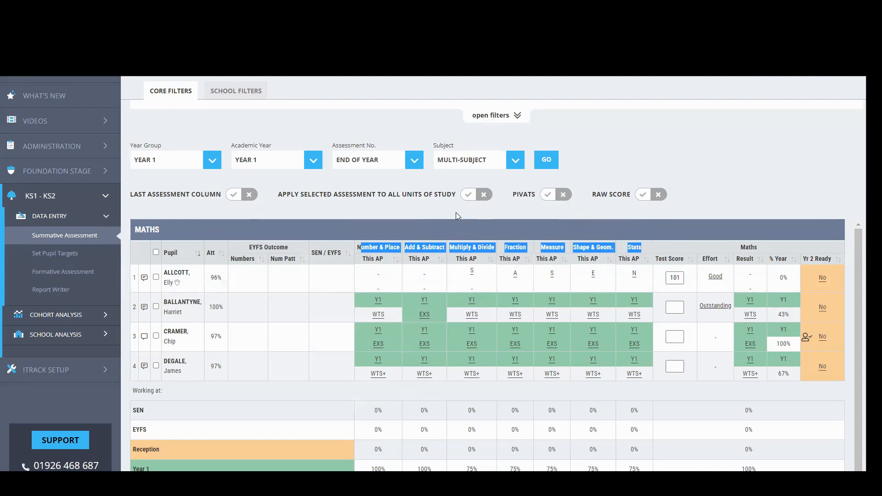
Step: Load the Multi-subject End of Year results for Year 1
left_click(488, 165)
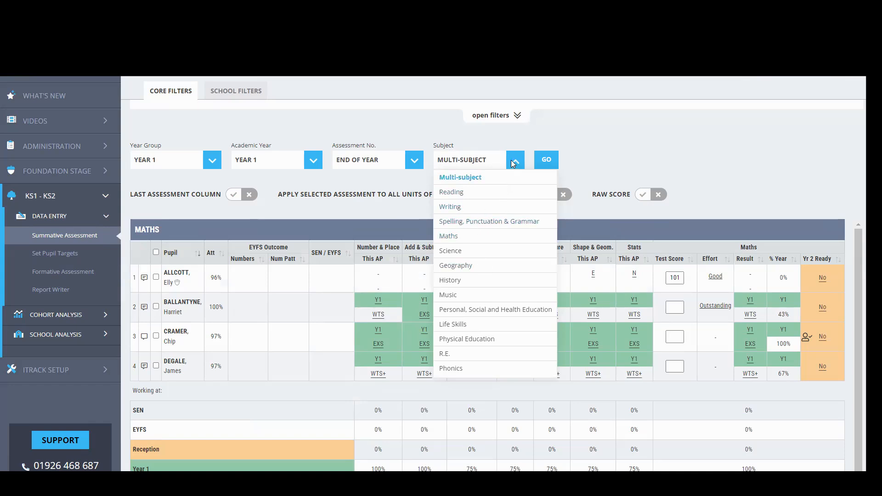
left_click(495, 178)
left_click(540, 163)
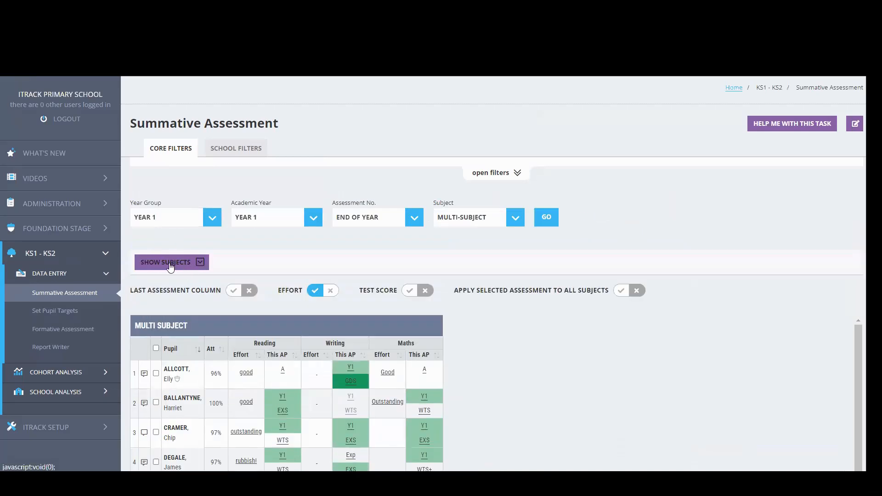
Step: Expand the available subjects list for the multi-subject table and look through its entries
left_click(170, 263)
scroll(249, 238, "down", 3)
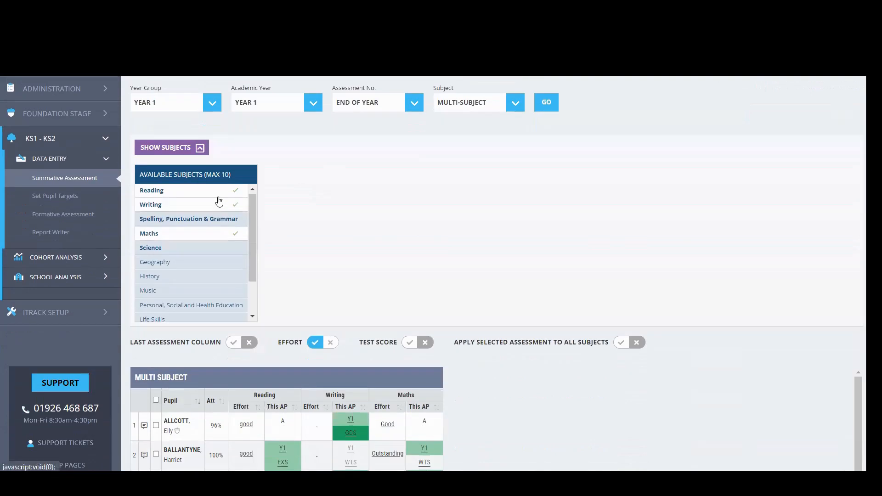
scroll(219, 209, "down", 5)
scroll(225, 220, "up", 5)
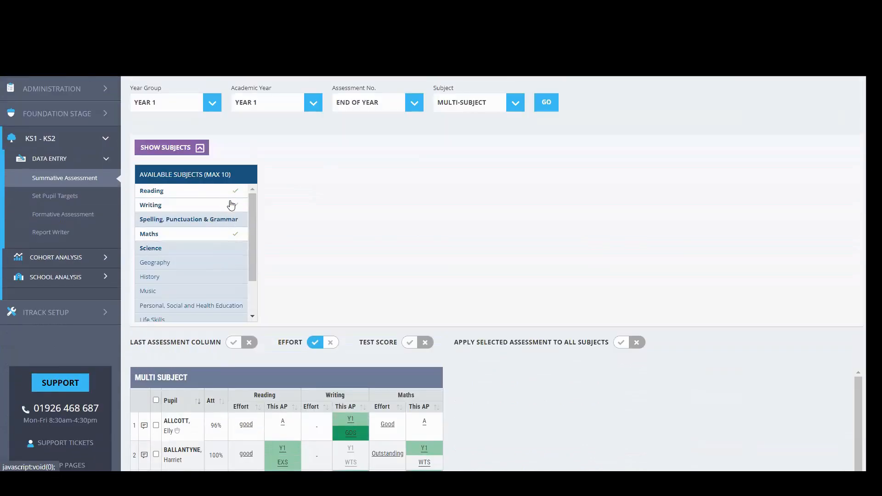
Step: Deselect Reading, Writing and Maths in the multi-subject table's available subjects
left_click(231, 191)
left_click(230, 204)
left_click(226, 239)
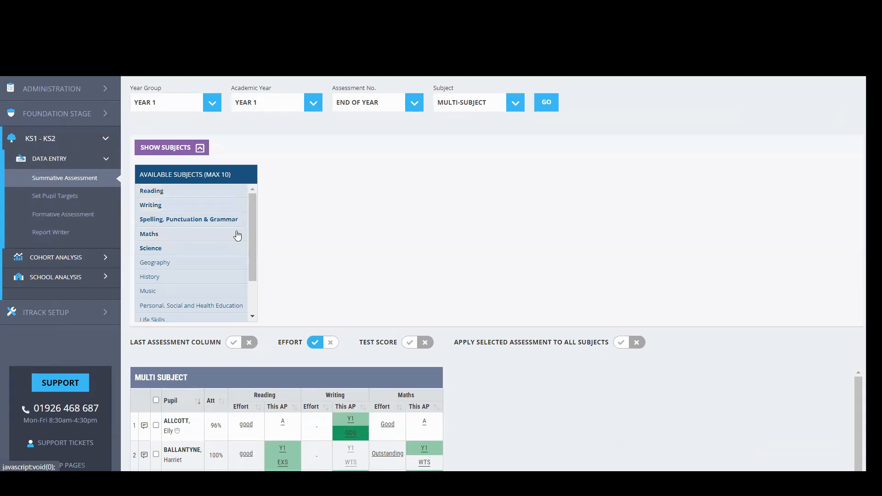
Step: Select Science, Geography, History, Music, Personal, Social and Health Education, Physical Education and R.E., and reload the Year 1 multi-subject table
scroll(204, 220, "down", 1)
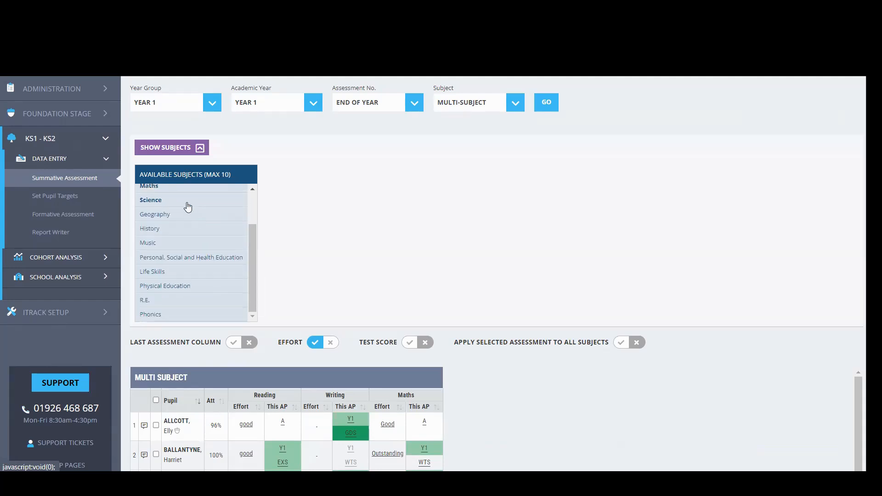
left_click(188, 200)
left_click(197, 215)
left_click(199, 229)
left_click(199, 244)
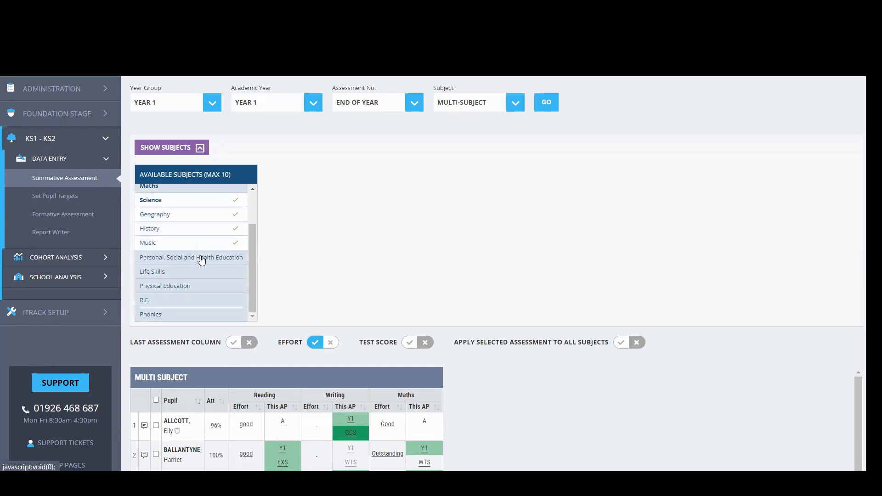
left_click(199, 258)
left_click(193, 287)
left_click(187, 301)
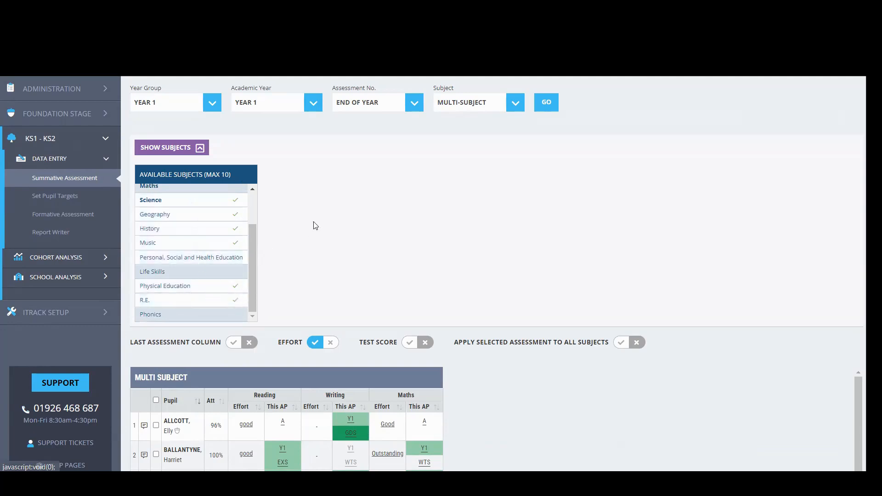
left_click(547, 105)
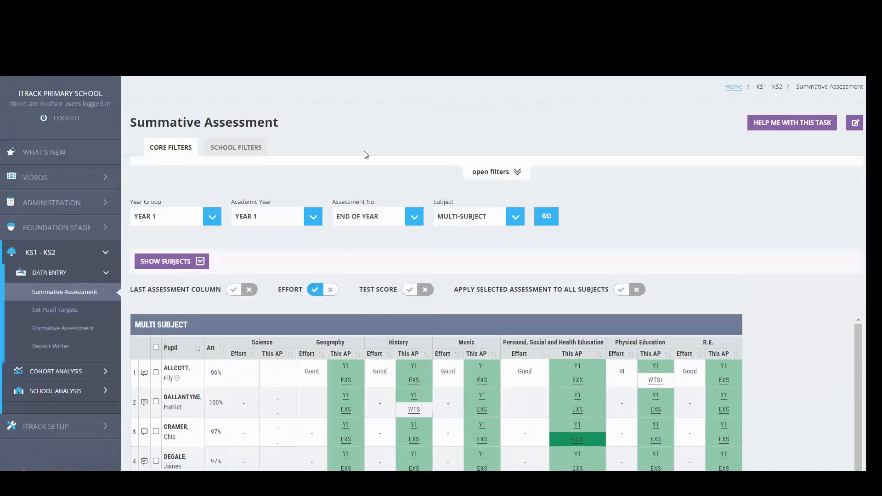
Step: Load the Multi-subject End of Year results for Year 4 and hide the Effort columns
scroll(364, 151, "down", 1)
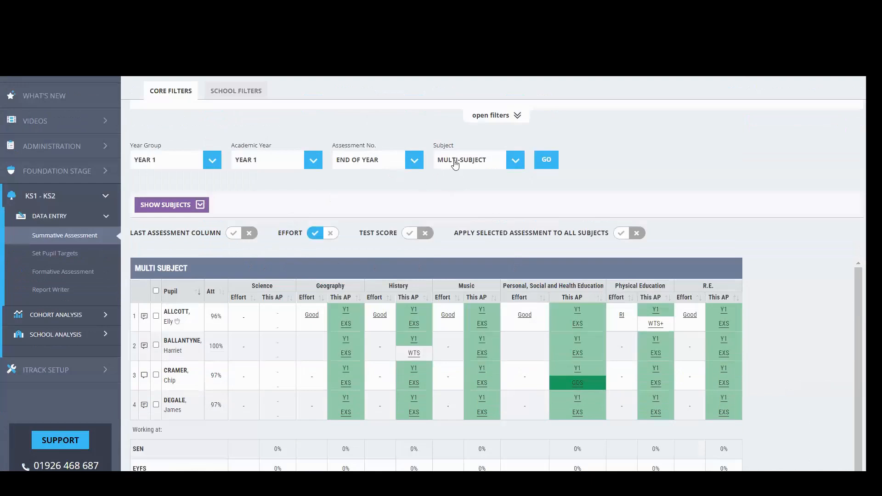
left_click(456, 163)
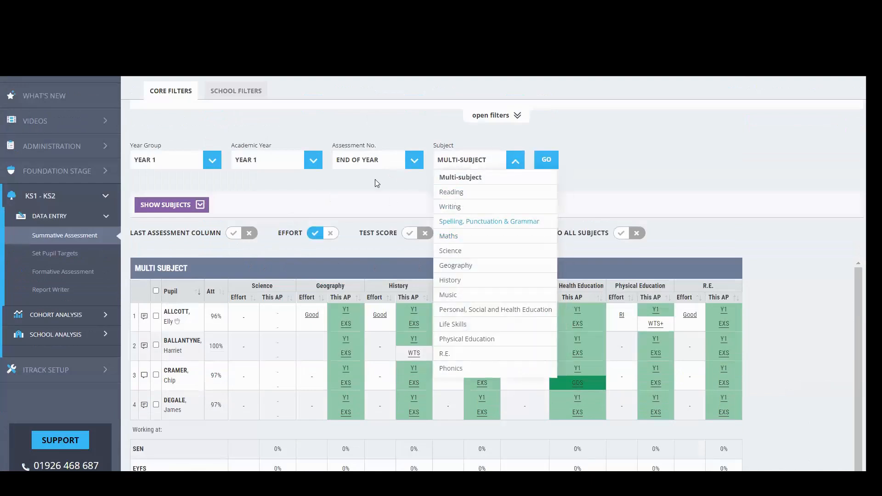
left_click(211, 161)
left_click(170, 223)
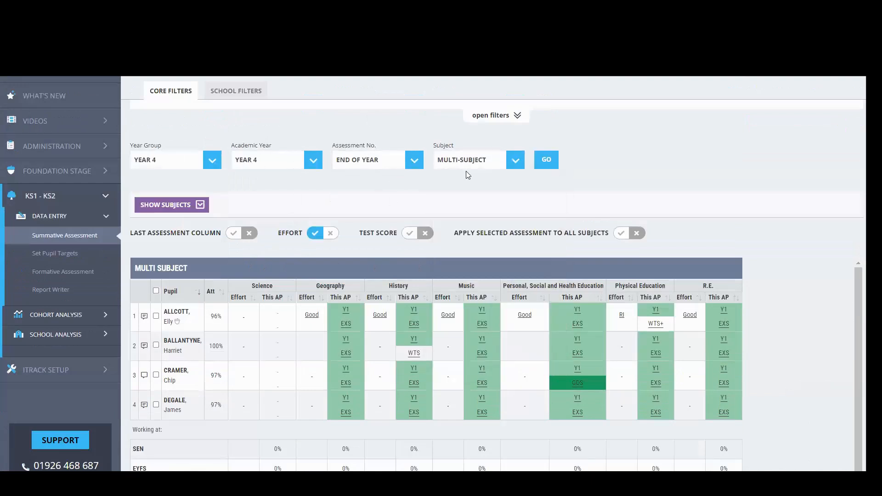
left_click(546, 161)
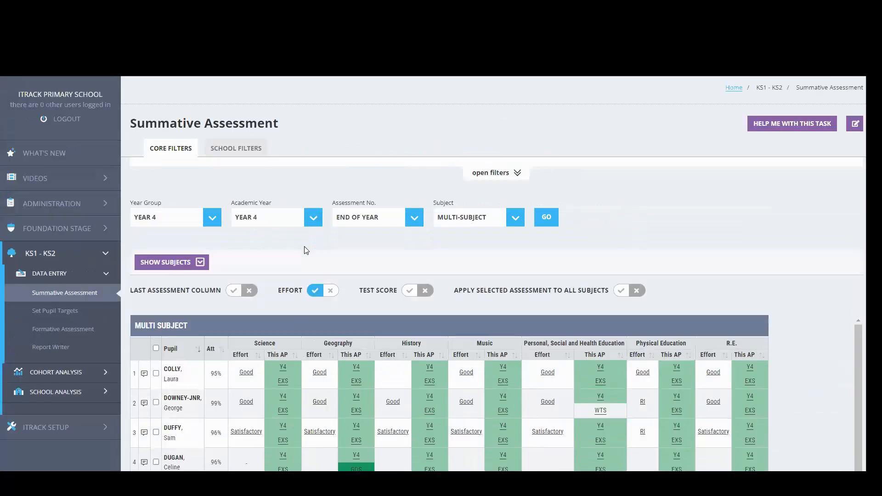
left_click(313, 286)
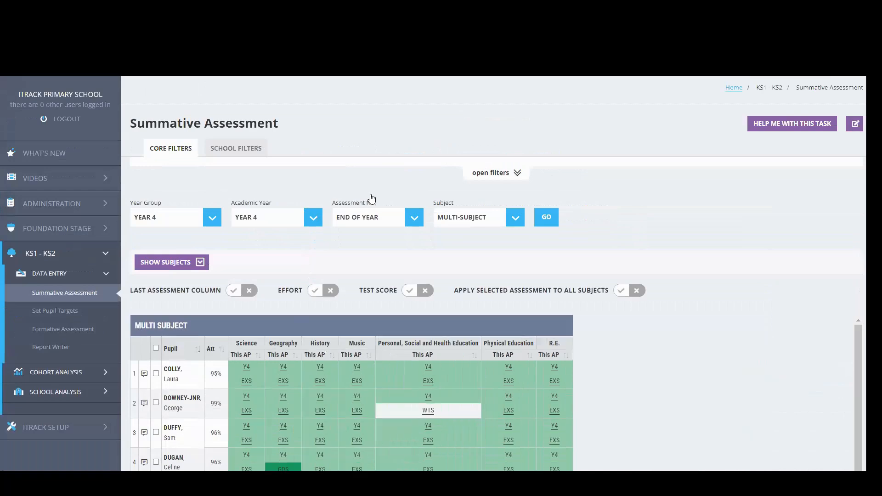
Step: Assign No Result to all pupils in every subject at once, and reset the pupil selection and the apply-to-all-subjects option
scroll(371, 197, "down", 3)
left_click(156, 234)
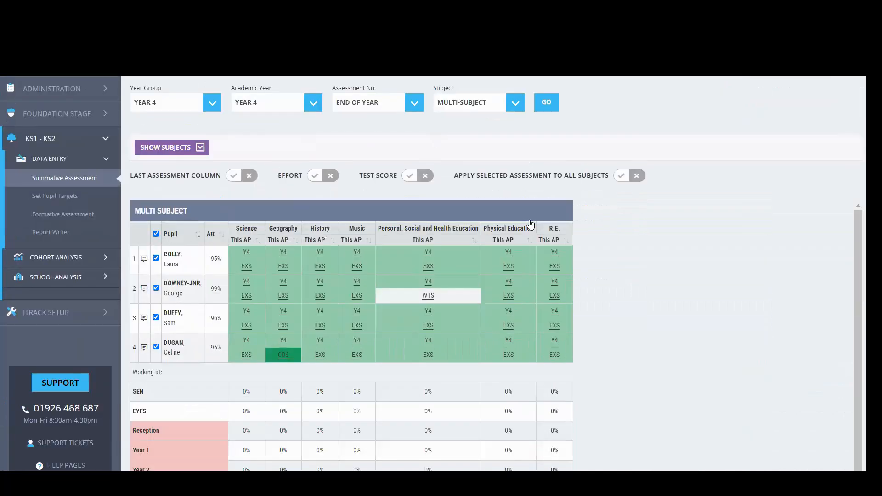
left_click(621, 175)
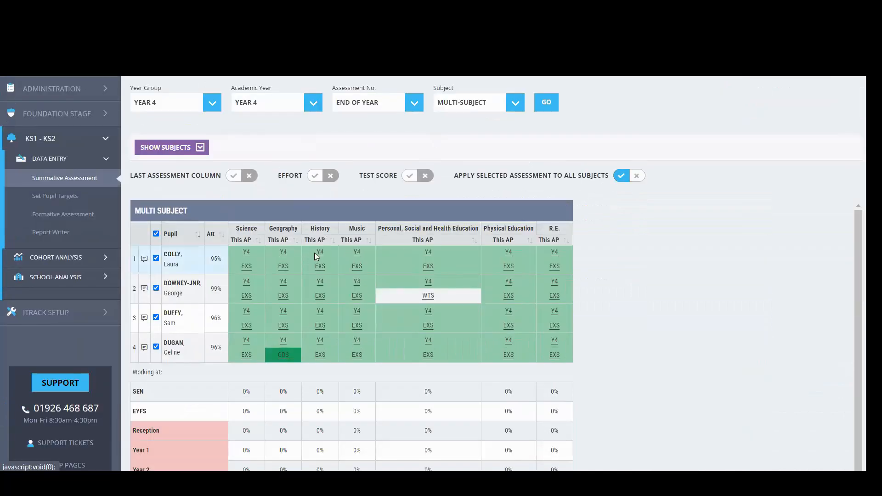
left_click(317, 252)
scroll(202, 317, "up", 5)
scroll(199, 303, "down", 2)
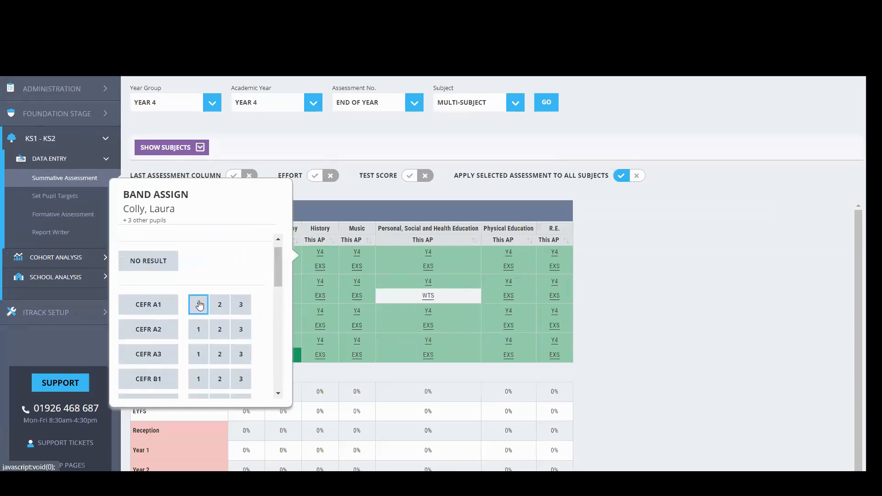
left_click(148, 259)
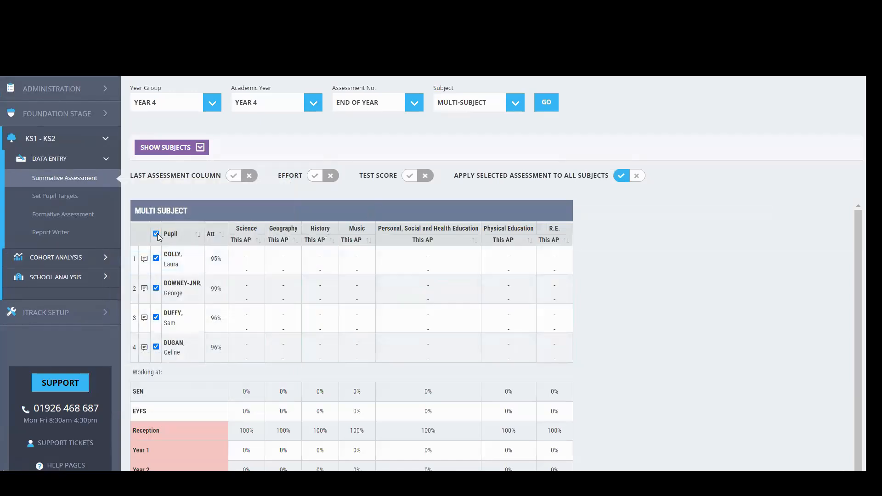
left_click(157, 234)
left_click(621, 177)
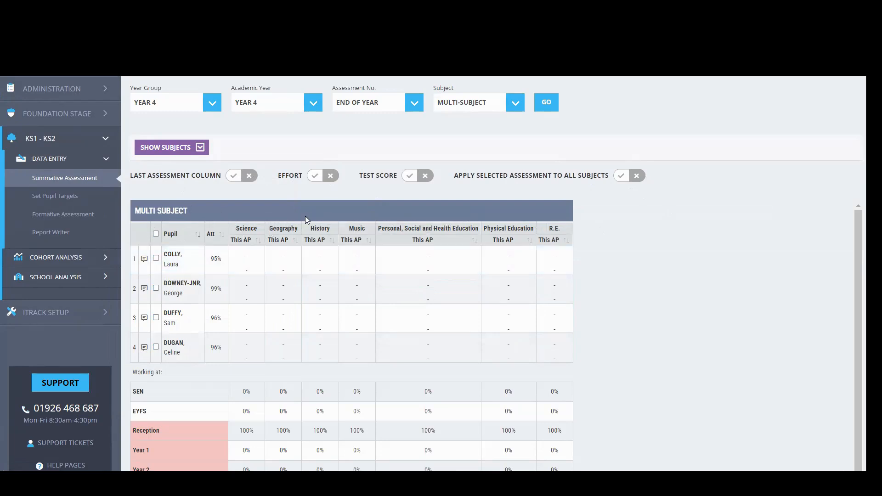
left_click(247, 259)
scroll(183, 294, "down", 3)
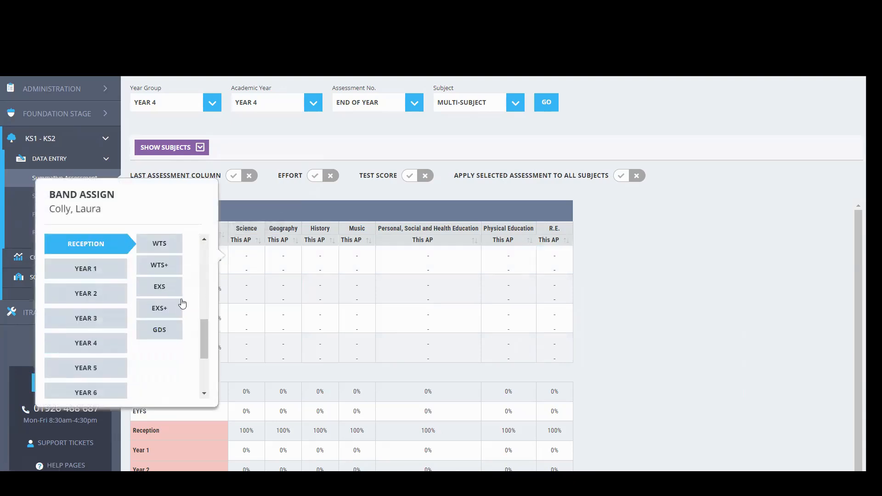
left_click(174, 295)
Step: Set the Science band to Year 4 EXS for the first pupil and Year 3 EXS for the second pupil
left_click(246, 252)
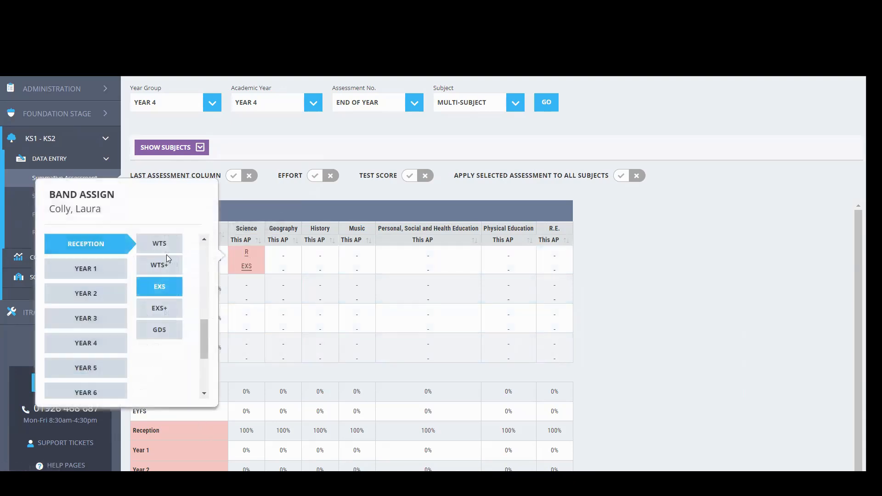
left_click(167, 387)
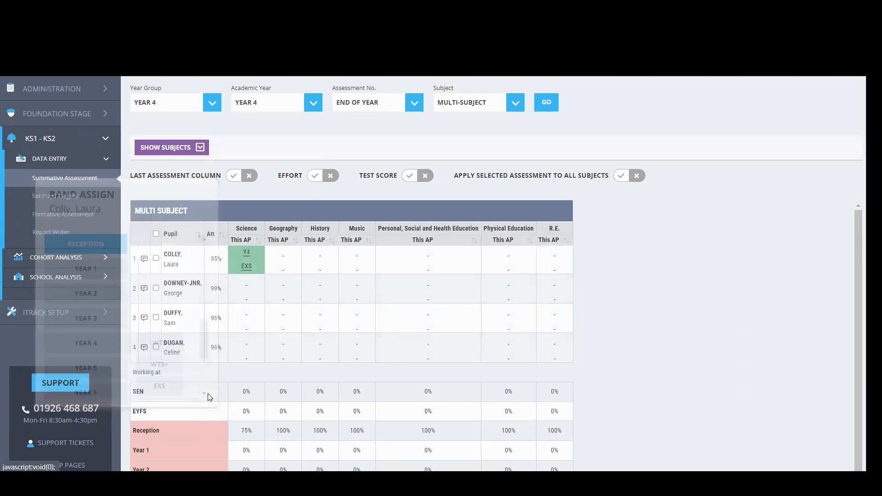
left_click(246, 289)
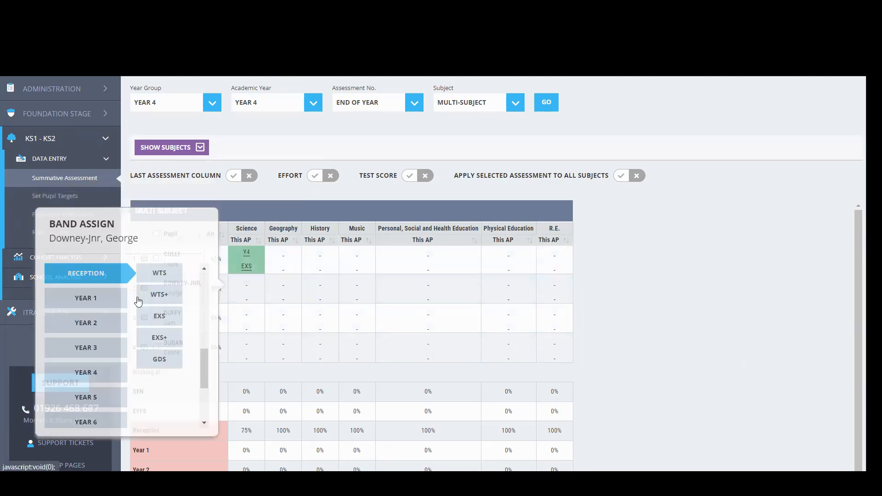
mouse_move(112, 355)
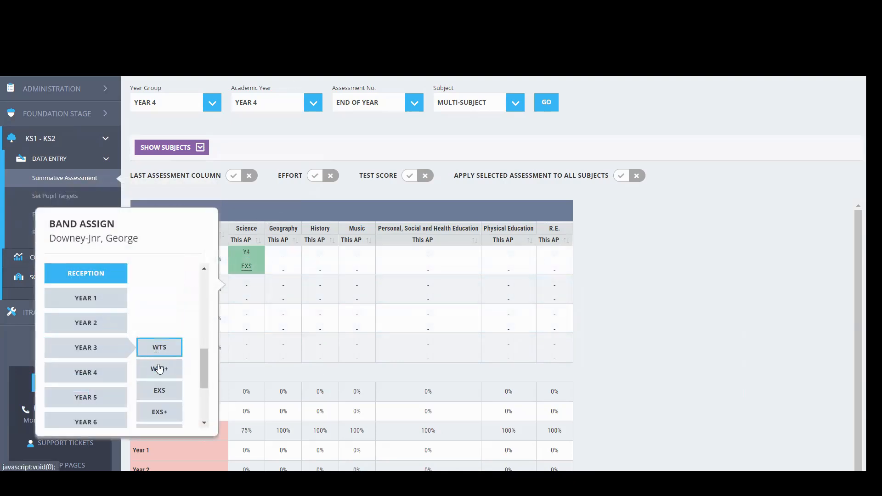
left_click(162, 393)
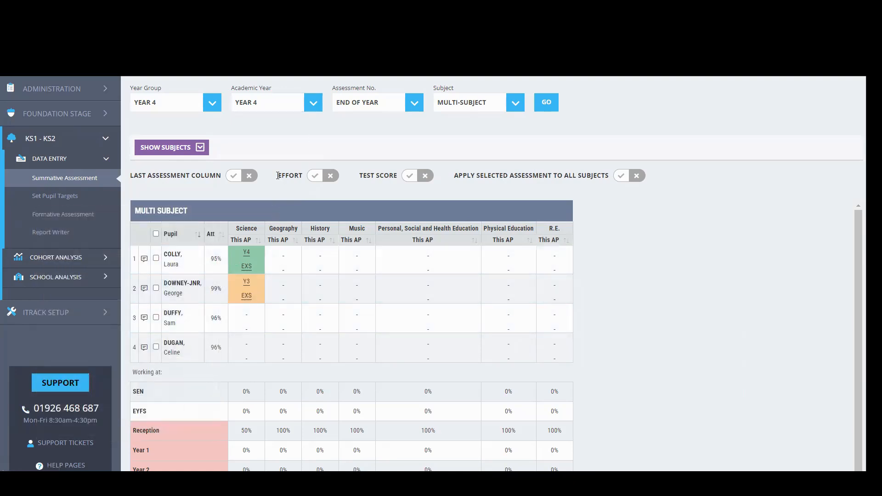
Step: Show the Effort and Test Score columns for every subject in the multi-subject table
left_click_drag(278, 176, 393, 175)
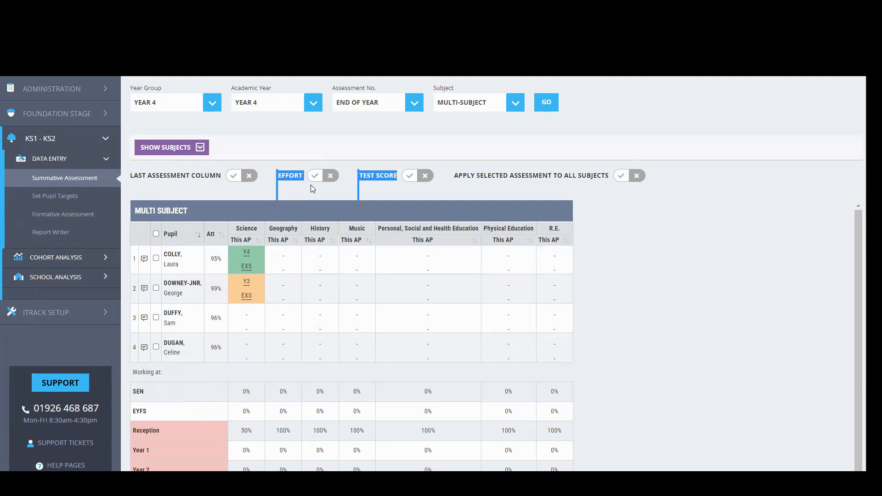
left_click(314, 176)
left_click(409, 175)
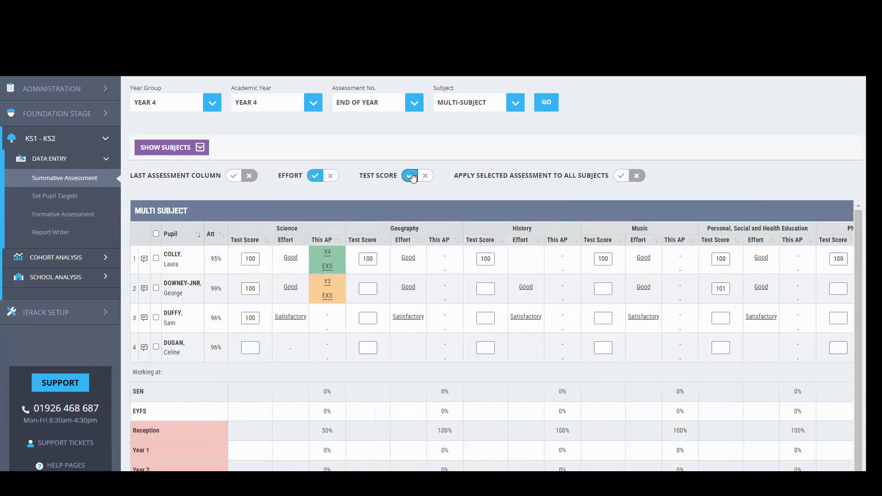
Step: Enter a Geography test score of 101 for the second pupil and a Geography effort of RI for the fourth pupil
left_click(375, 287)
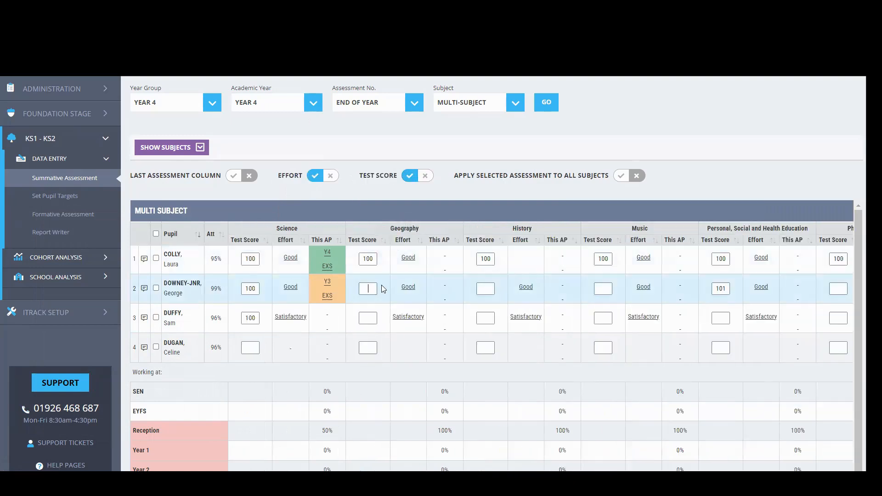
type("101")
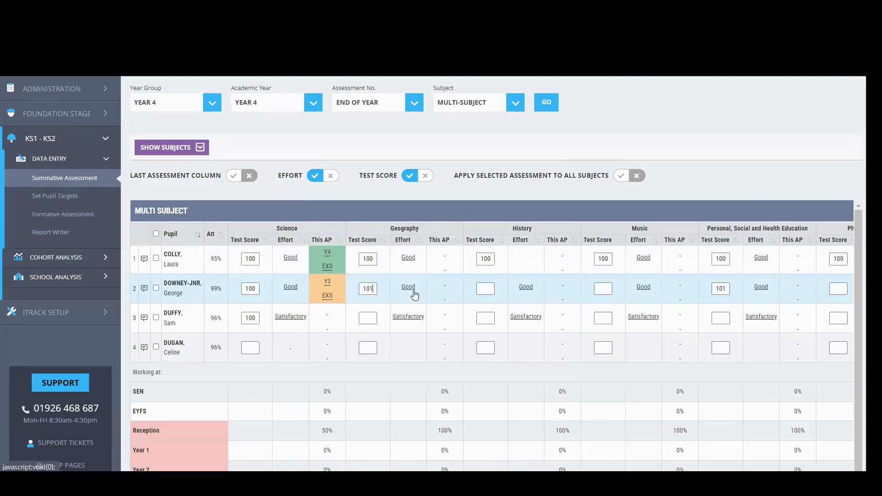
left_click(409, 349)
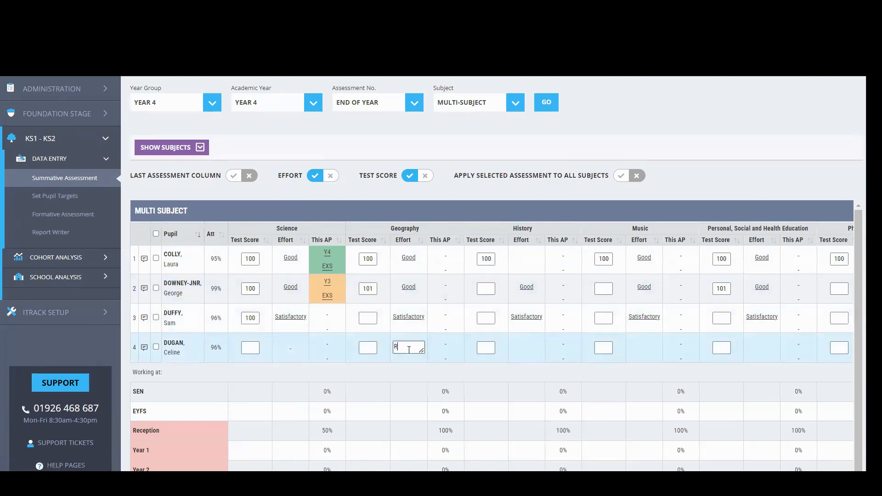
left_click(422, 128)
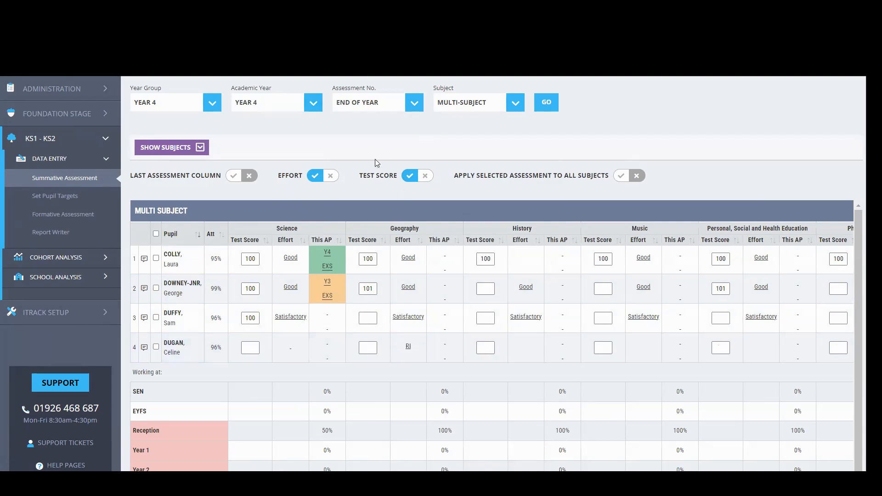
Step: Hide the Effort and Test Score columns and view the Science band choices for the third pupil
left_click(331, 183)
left_click(405, 183)
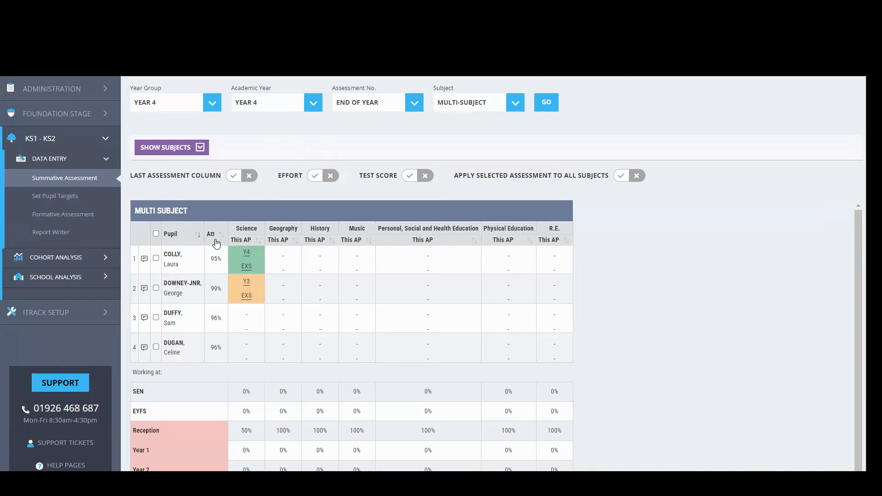
left_click(247, 319)
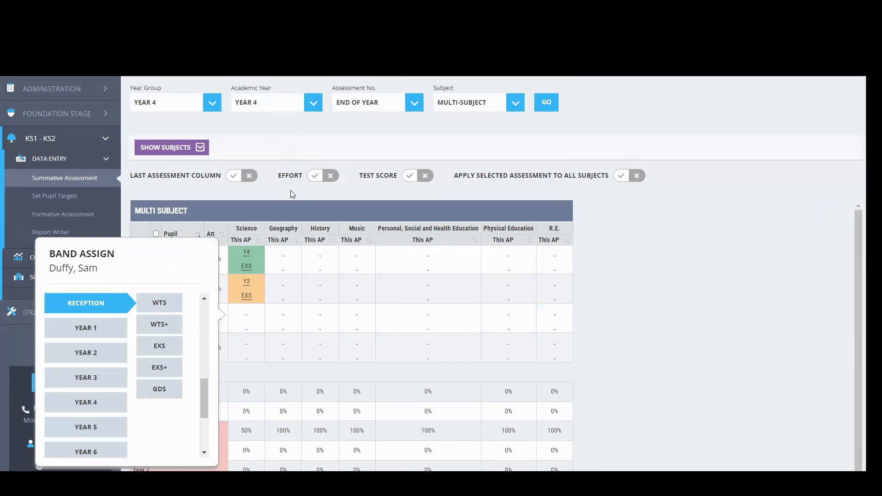
left_click(290, 190)
Step: Assign Year 4 EXS in Science to the third and fourth pupils together, and clear the pupil selection
left_click(155, 318)
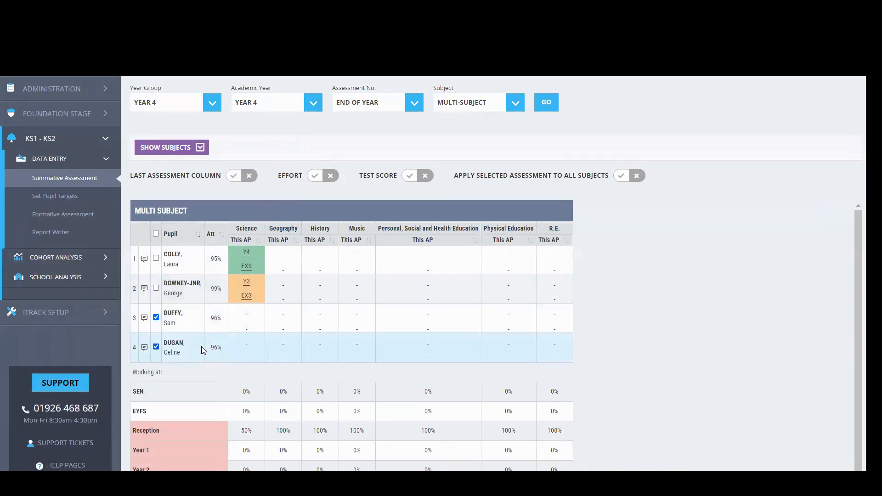
left_click(248, 317)
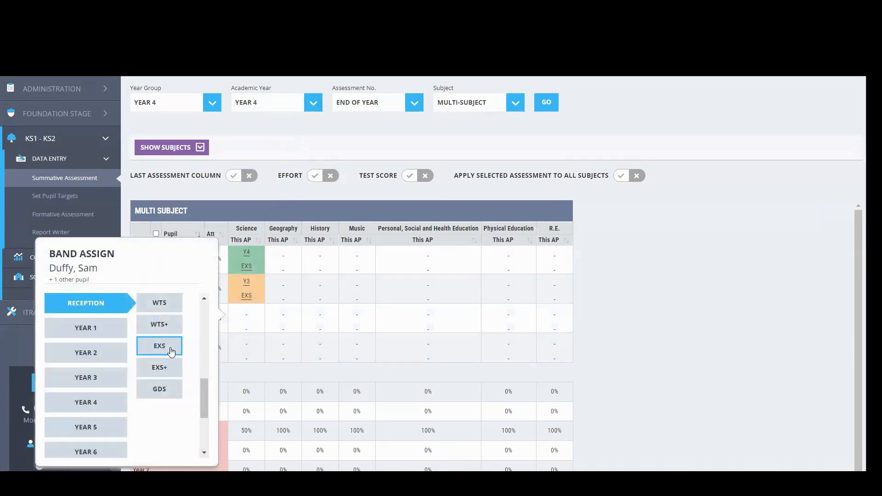
left_click(170, 351)
left_click(245, 317)
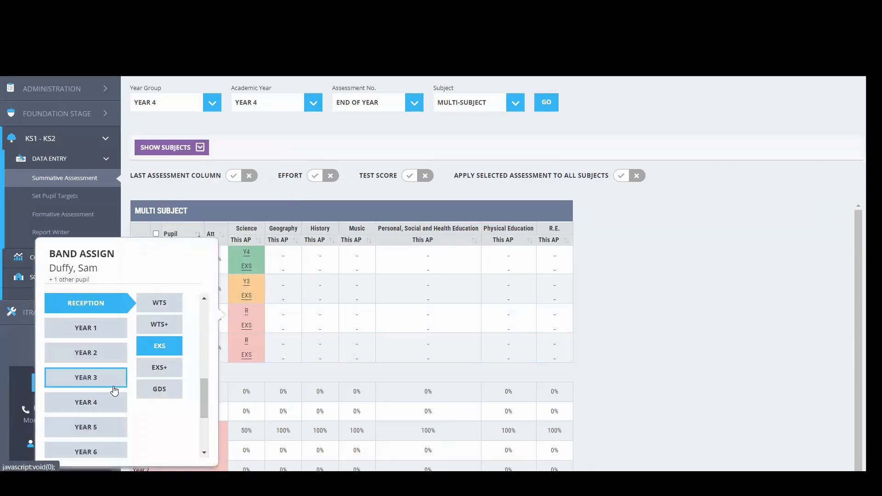
left_click(98, 402)
left_click(158, 445)
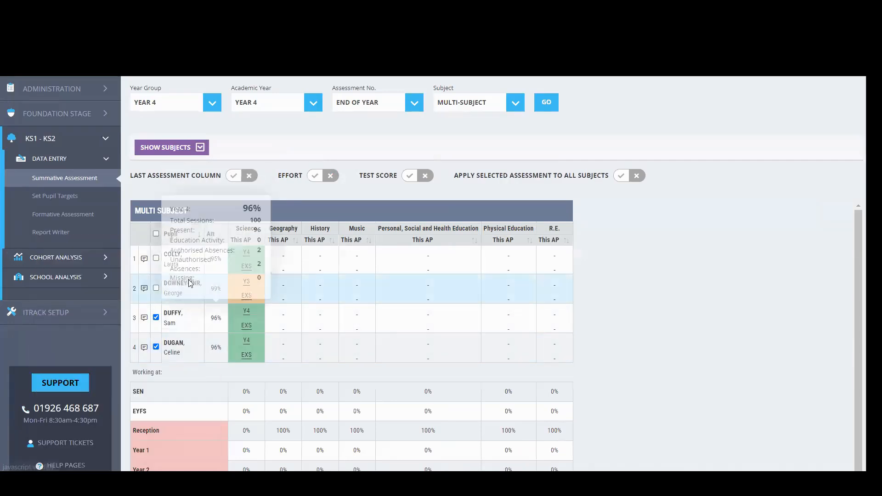
left_click(157, 234)
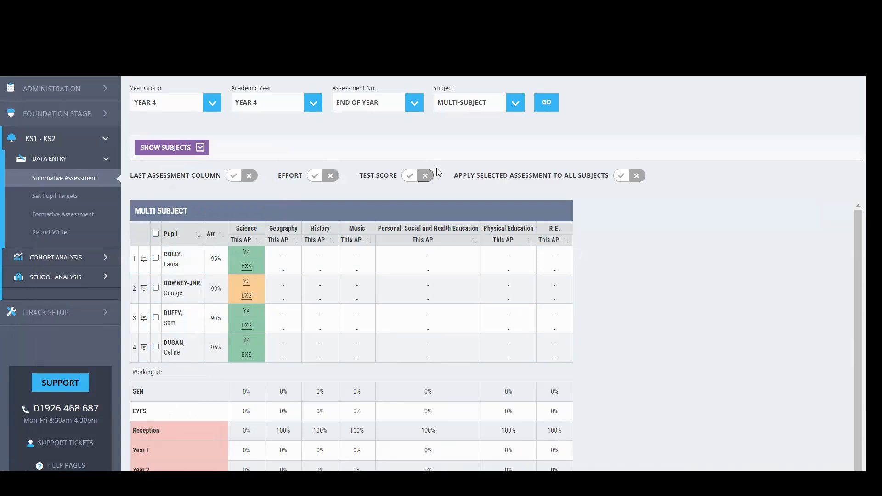
left_click_drag(448, 173, 601, 179)
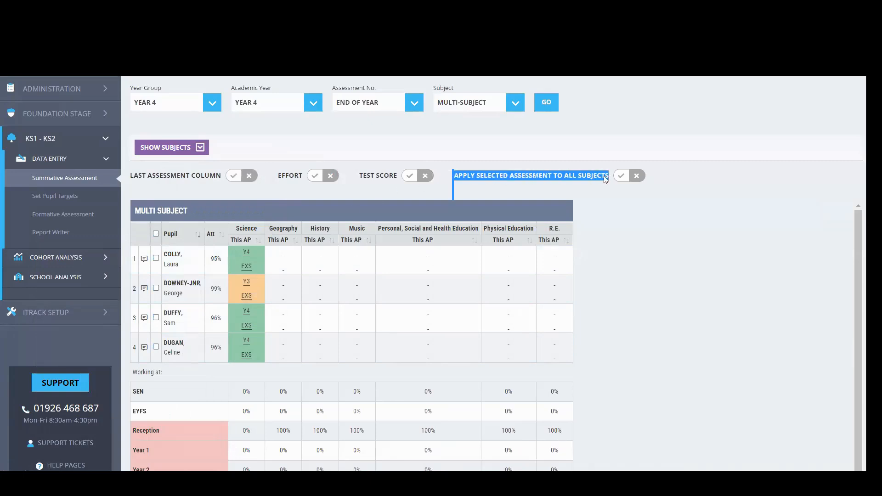
Step: Turn on applying the selected assessment to all subjects and assign Year 4 EXS to the third pupil across every subject
left_click(621, 181)
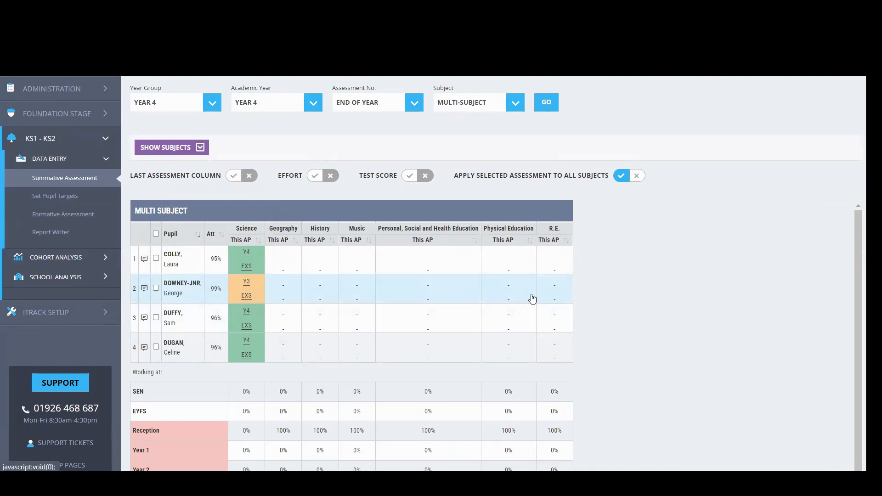
left_click(282, 316)
left_click(197, 351)
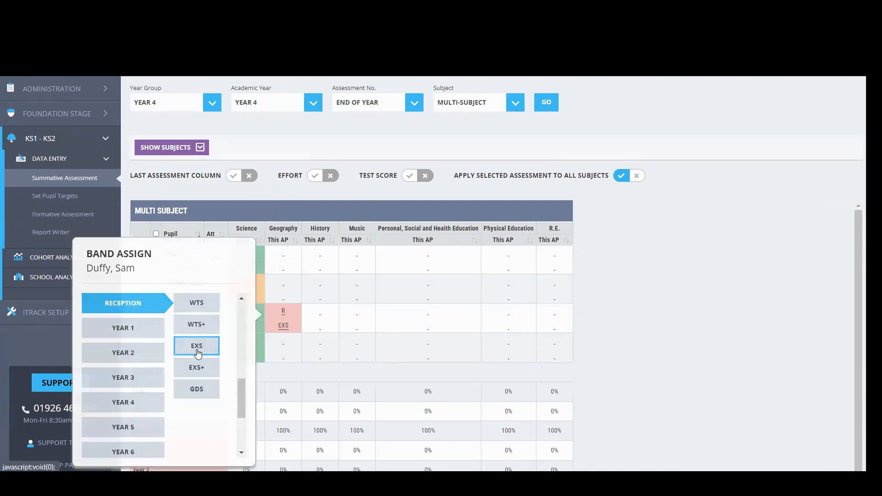
left_click(247, 312)
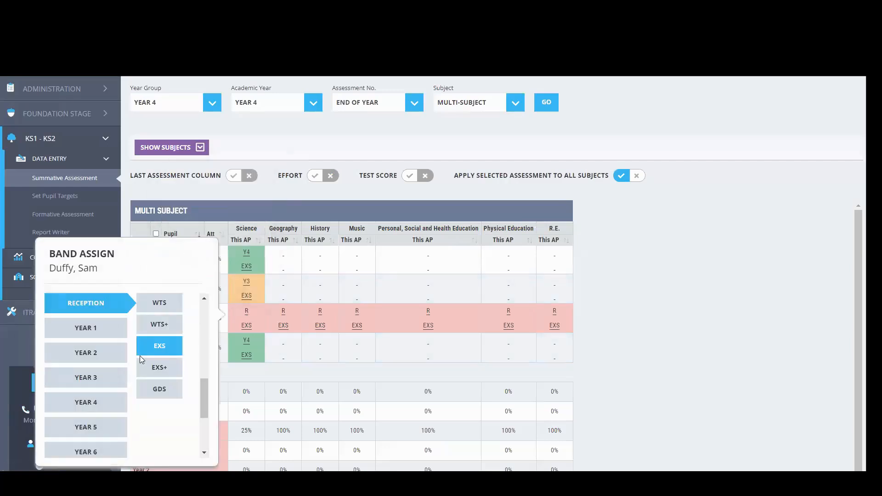
mouse_move(118, 402)
left_click(165, 442)
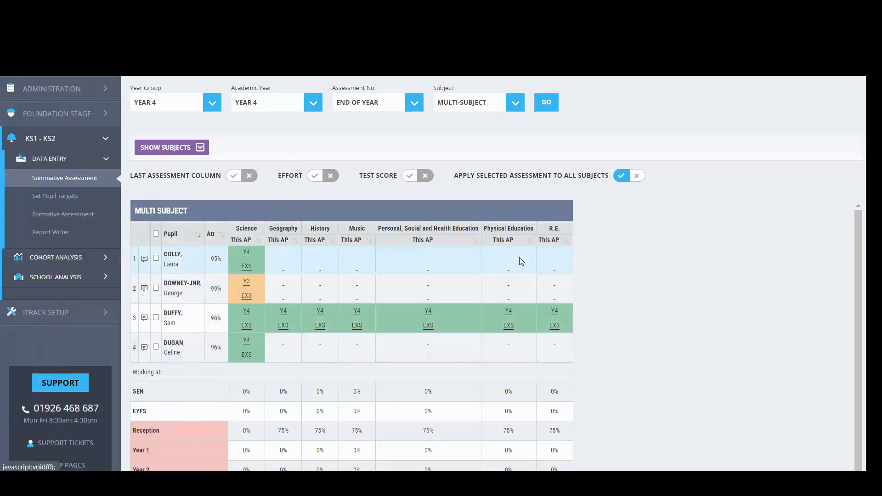
Step: Turn off applying assessments to all subjects and assign Year 4 GDS in Physical Education to the third pupil
left_click(621, 175)
left_click(513, 316)
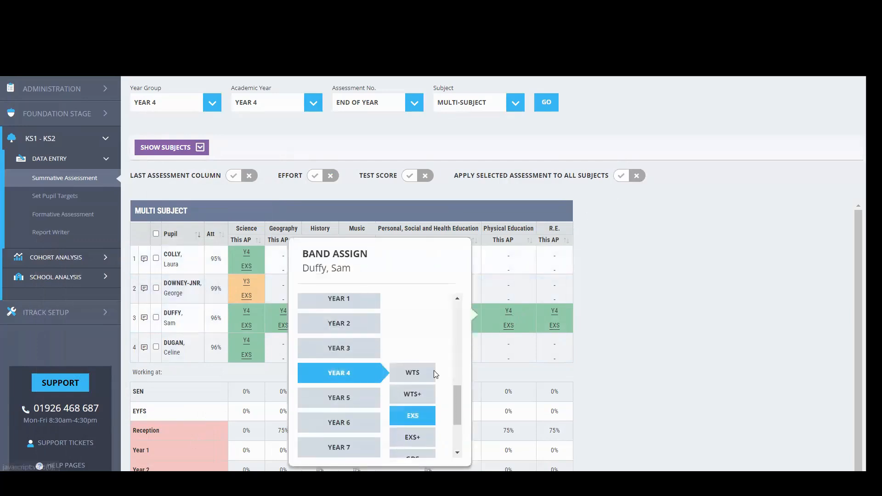
scroll(412, 391, "down", 2)
left_click(412, 390)
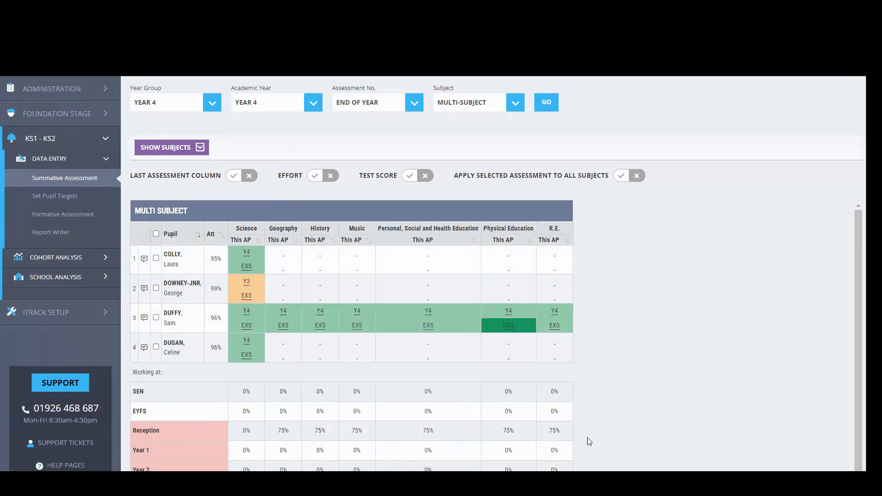
Step: Select the second and fourth pupils and assign them Year 4 WTS across all subjects with the apply-to-all-subjects option turned on
left_click(156, 347)
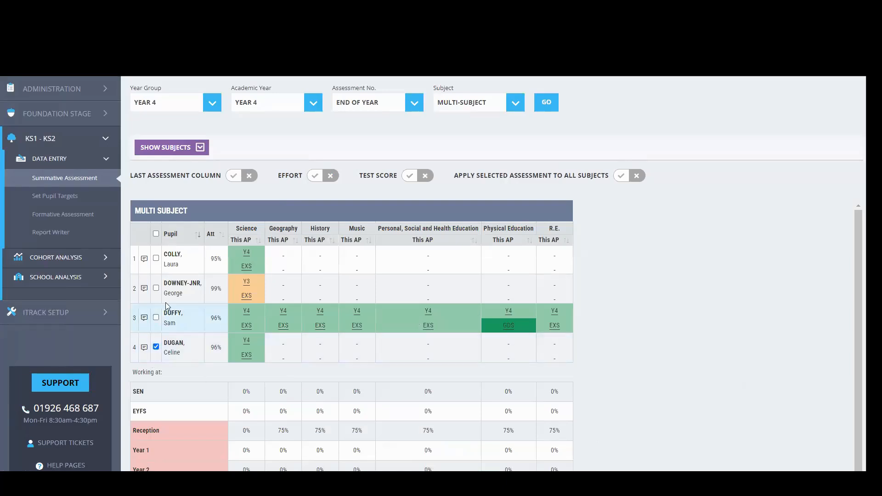
left_click(156, 288)
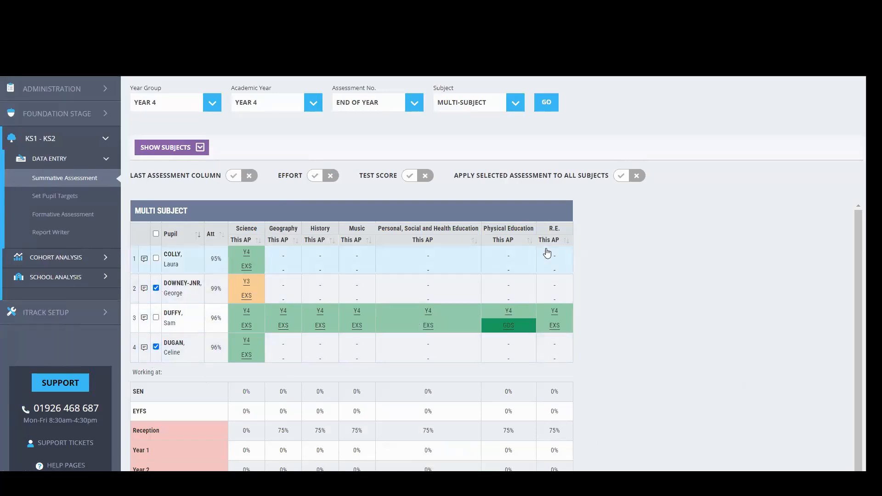
left_click(621, 175)
left_click(358, 285)
scroll(216, 363, "up", 2)
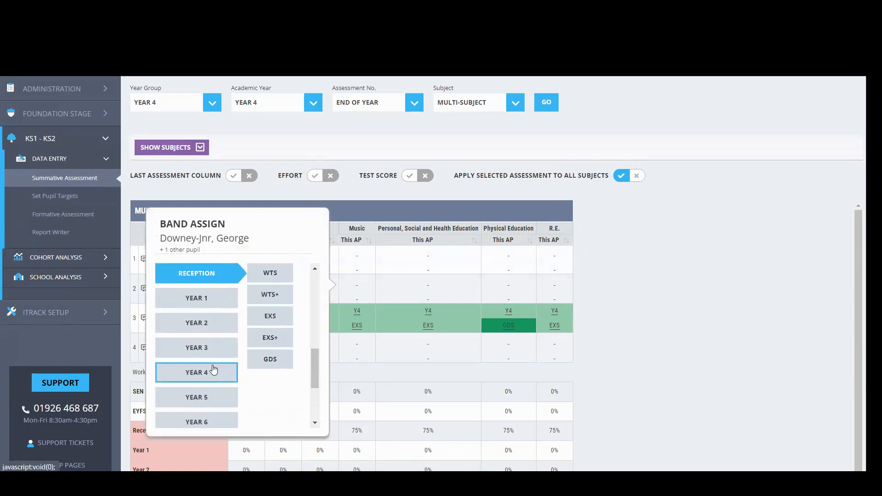
left_click(210, 371)
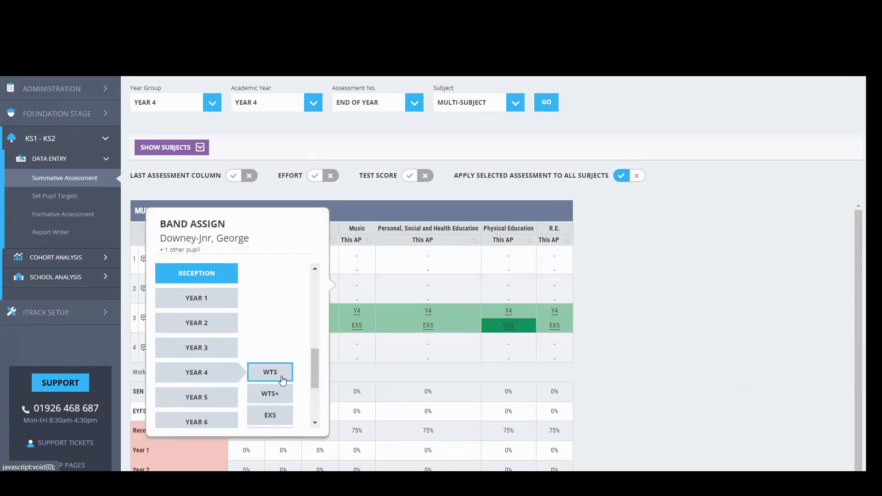
left_click(271, 373)
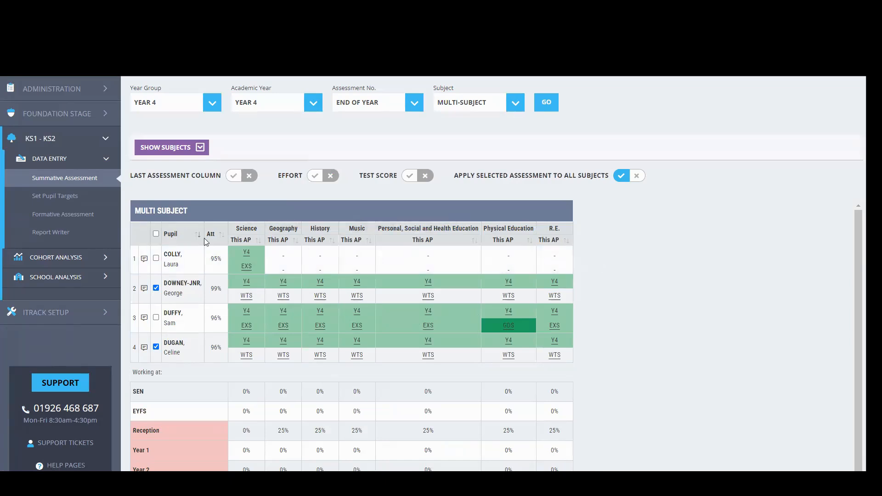
Step: Select all four pupils, assign them Year 4 EXS across every subject together, and clear the pupil selection
left_click(156, 234)
left_click_drag(458, 180, 607, 183)
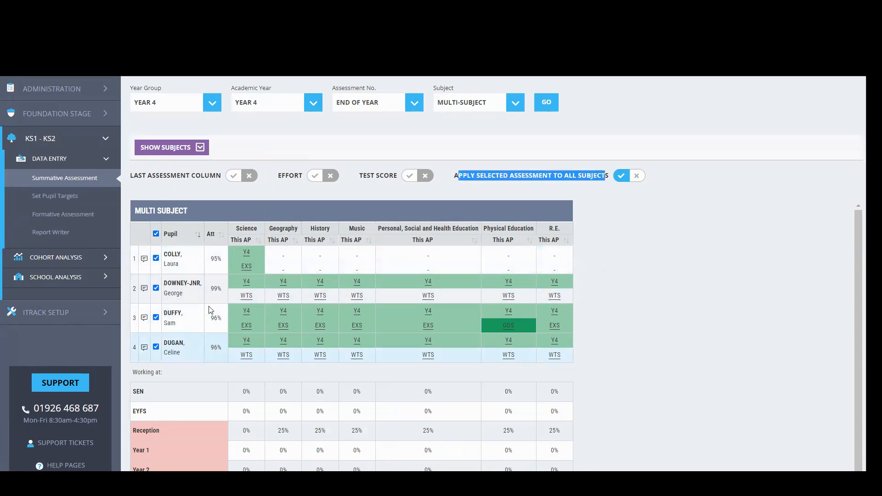
left_click(158, 233)
left_click(158, 233)
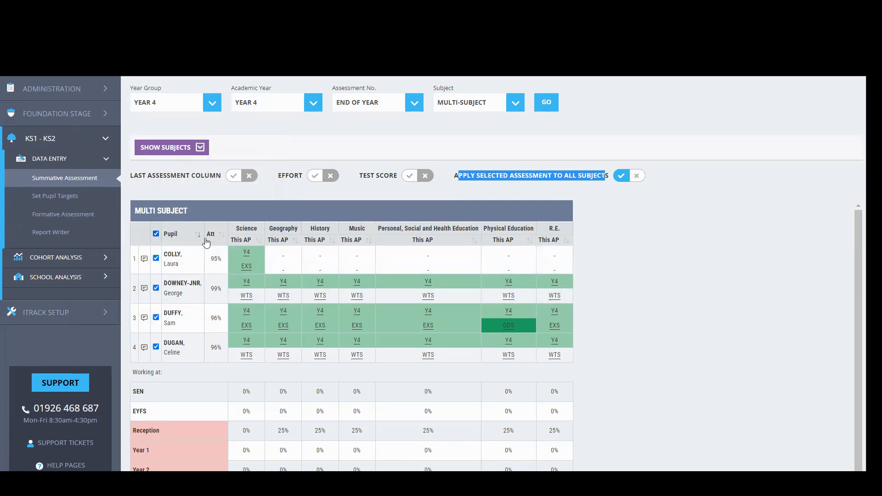
left_click(285, 257)
left_click(198, 289)
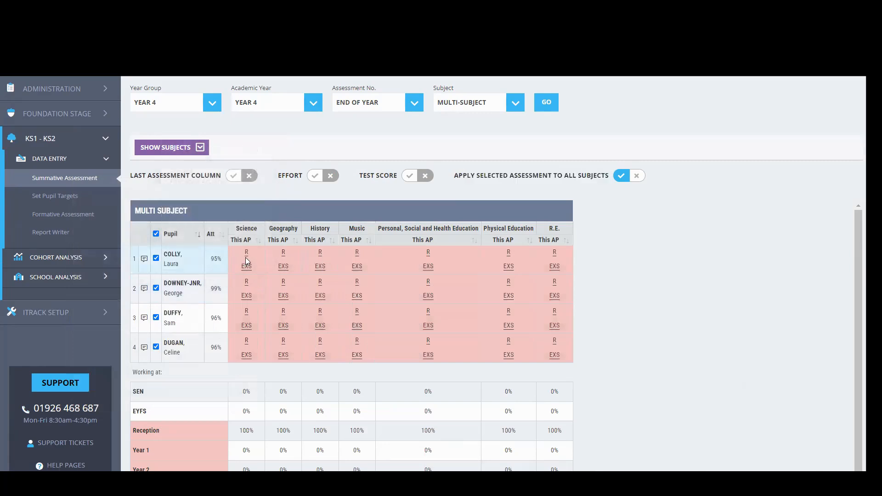
left_click(246, 257)
mouse_move(100, 343)
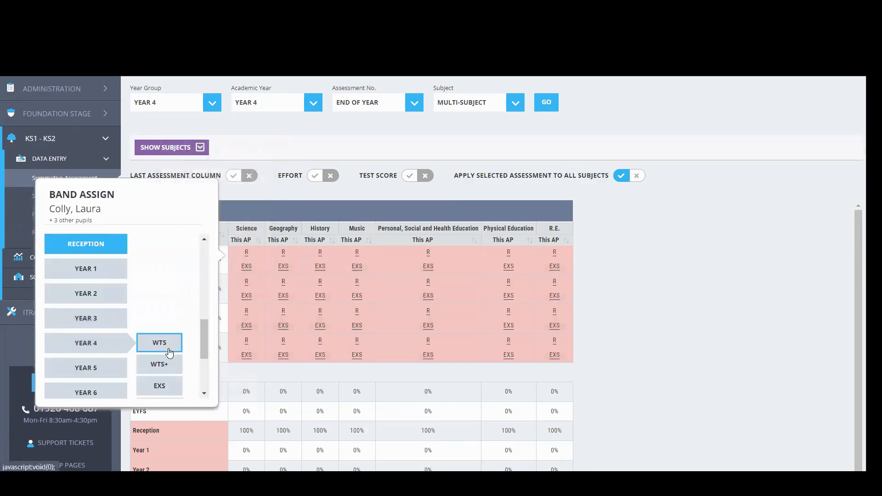
left_click(165, 386)
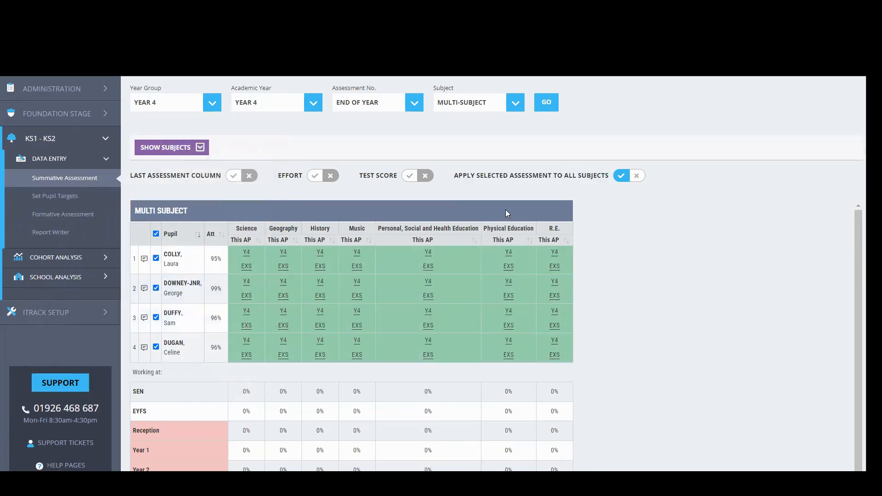
left_click(156, 234)
Step: Turn off applying assessments to all subjects and assign the second pupil Year 3 EXS in Personal, Social and Health Education
left_click(636, 177)
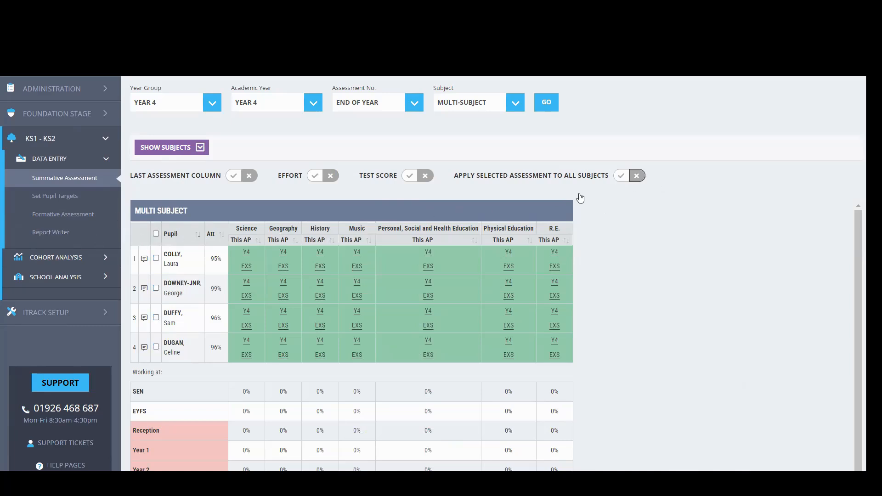
left_click(425, 281)
scroll(343, 311, "down", 3)
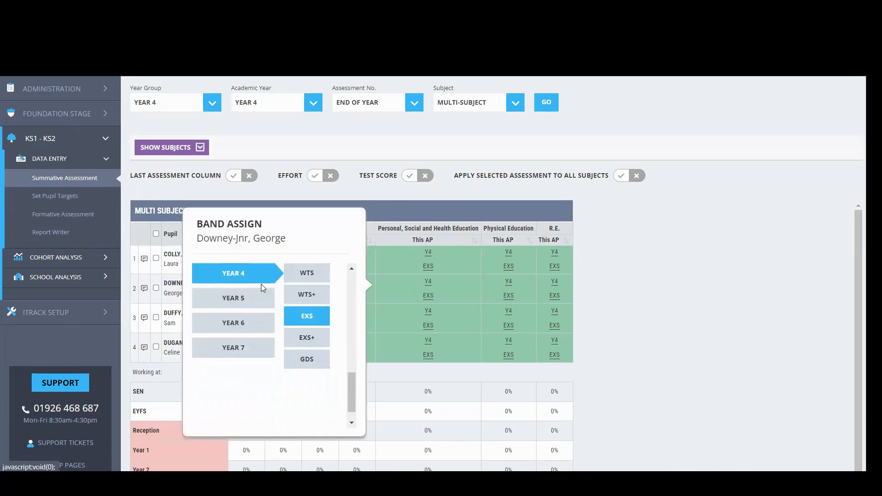
scroll(261, 284, "up", 3)
left_click(306, 348)
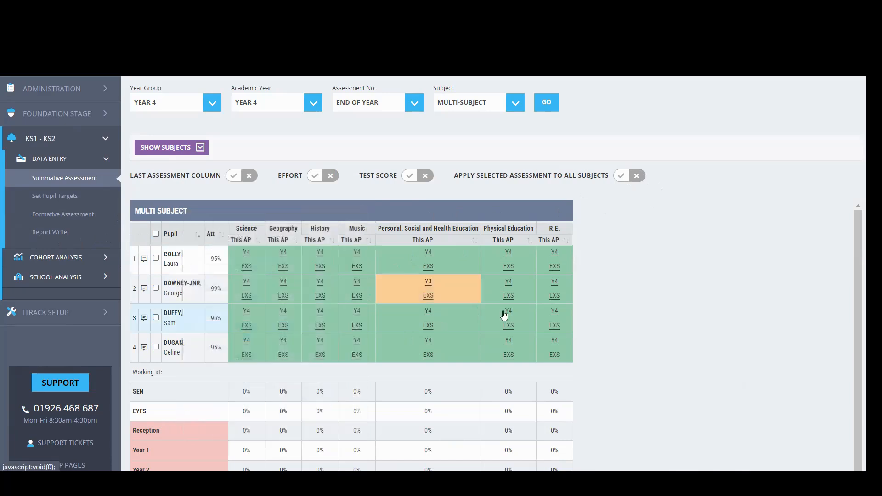
Step: Assign Year 4 WTS+ in Geography to the third pupil
left_click(284, 316)
scroll(187, 378, "down", 3)
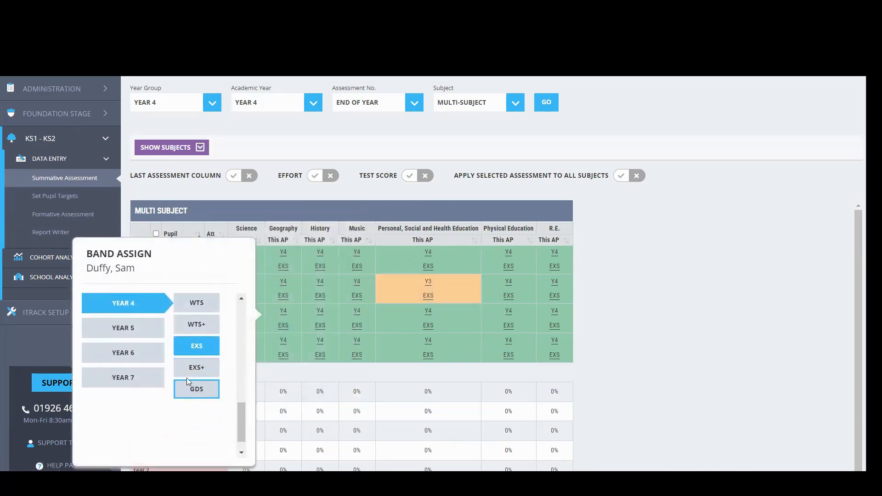
left_click(197, 327)
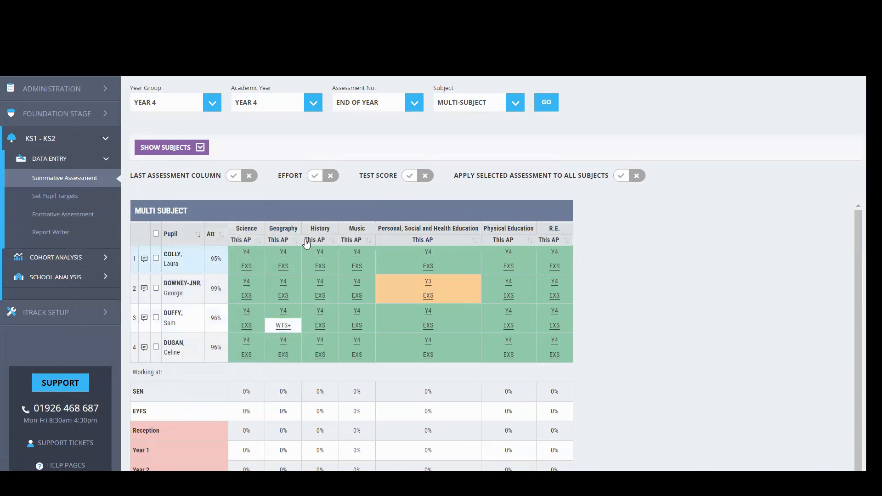
Step: Show the Effort columns for every subject, and look through the Hybrid Report document in Word
left_click(315, 175)
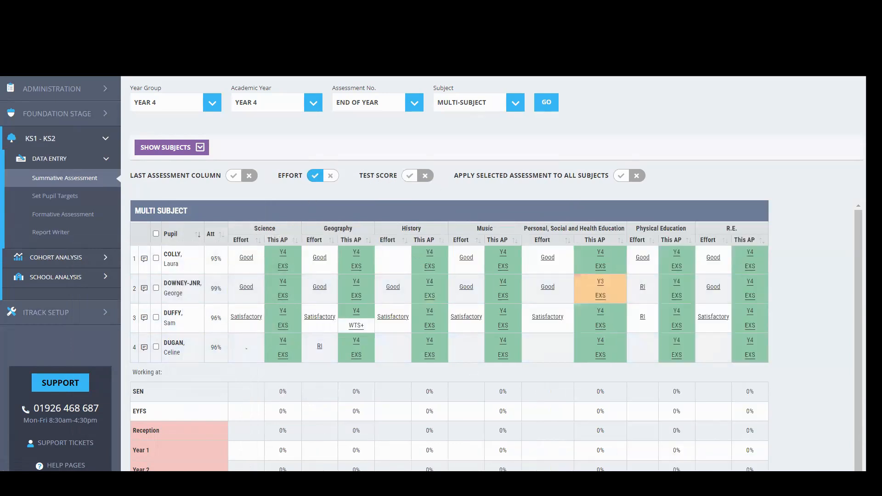
mouse_move(420, 480)
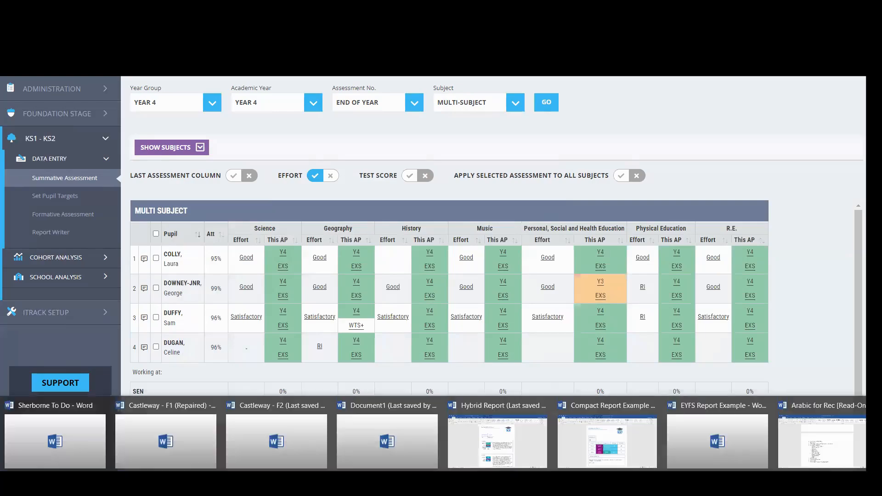
left_click(490, 438)
scroll(531, 288, "down", 15)
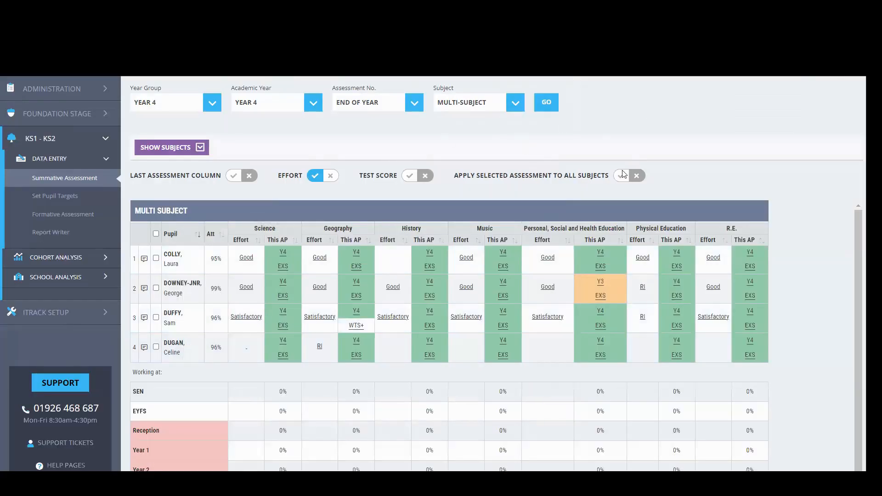
Step: Turn on applying to all subjects and enter an effort of Good for the fourth pupil across every subject
left_click(622, 176)
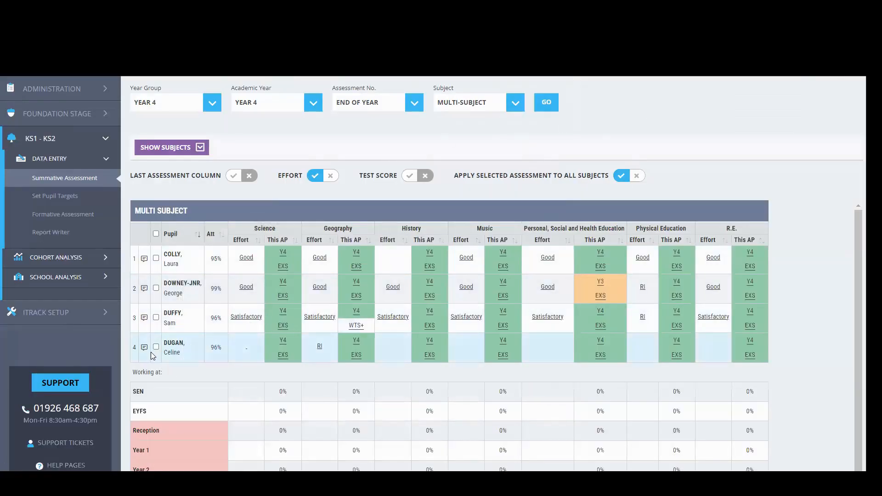
left_click(245, 348)
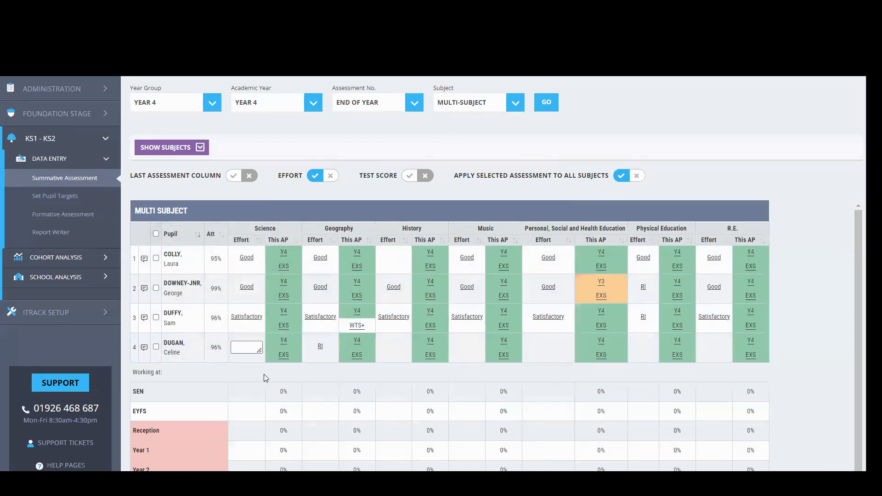
type("Good")
left_click(520, 140)
Step: Turn off applying to all subjects and set the fourth pupil's Physical Education effort to RI
left_click(623, 176)
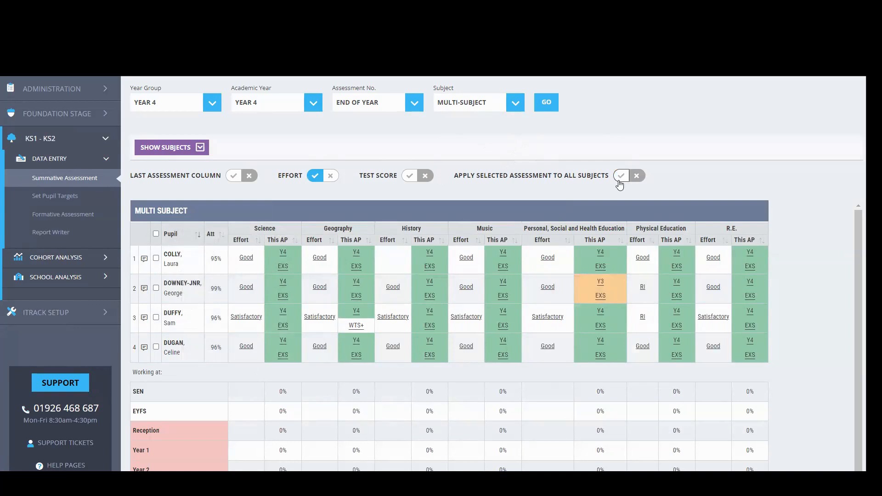
left_click(642, 347)
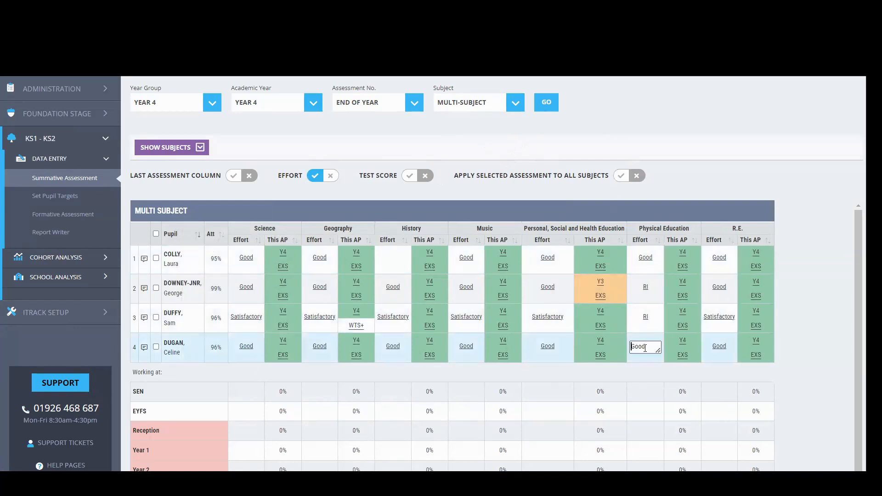
key("BackSpace")
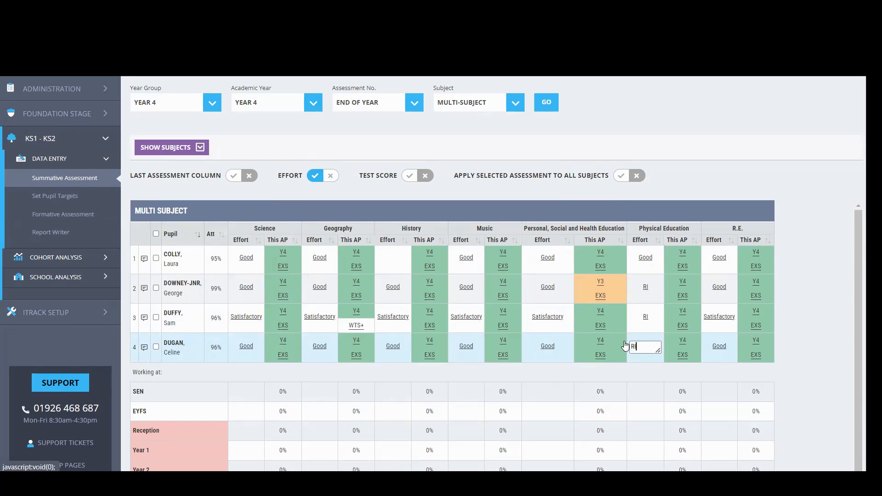
left_click(725, 160)
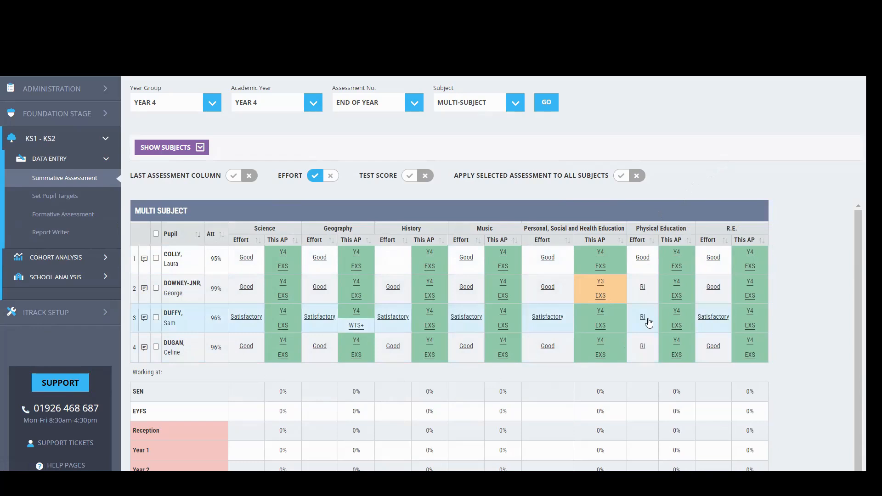
Step: Select the second, third and fourth pupils and turn on applying the selected assessment to all subjects
left_click(156, 347)
left_click(156, 288)
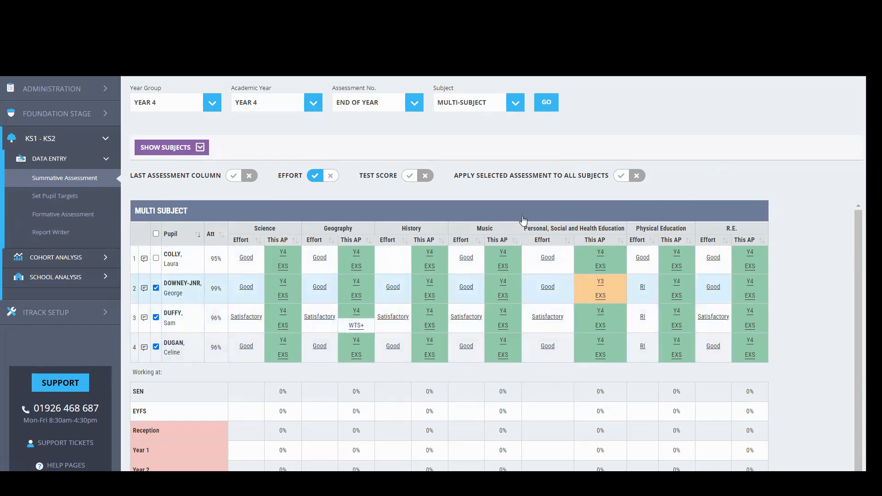
left_click(621, 176)
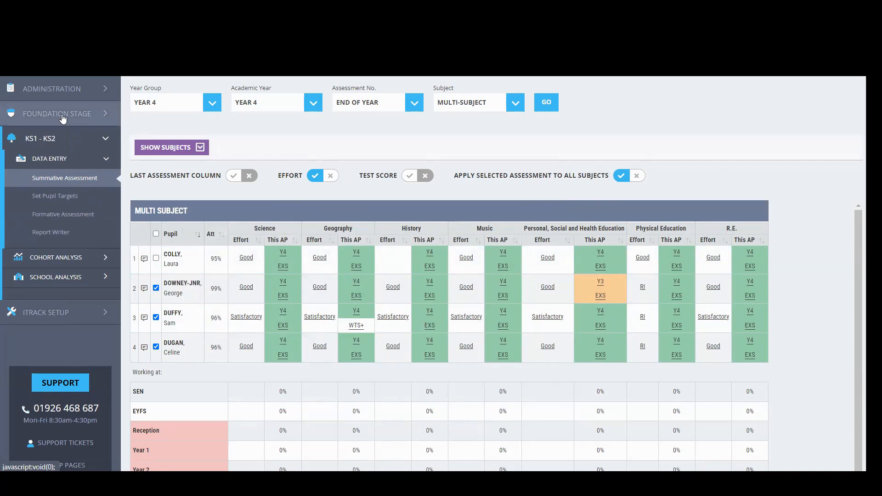
Step: View the subject choices available for summative assessment entry
left_click(465, 106)
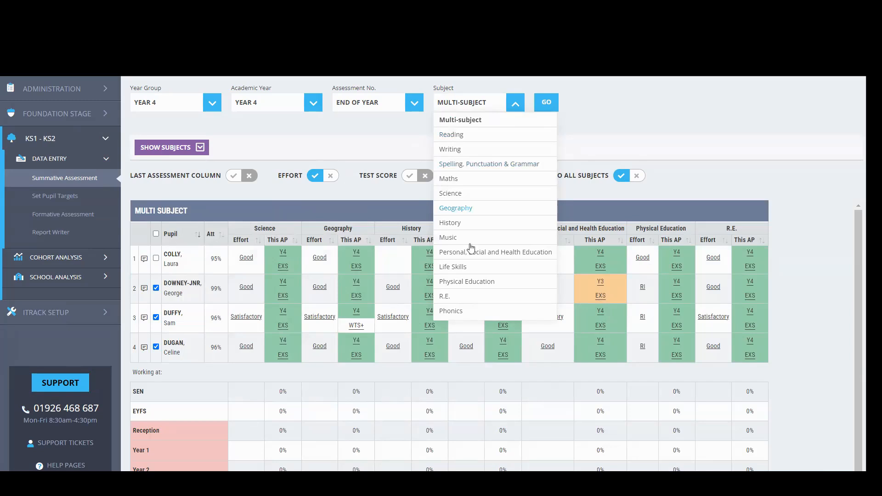
left_click(386, 141)
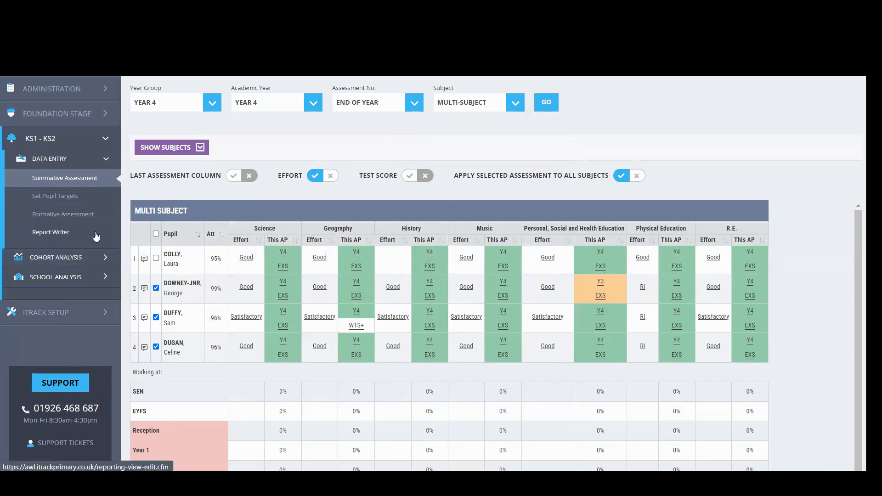
left_click(474, 104)
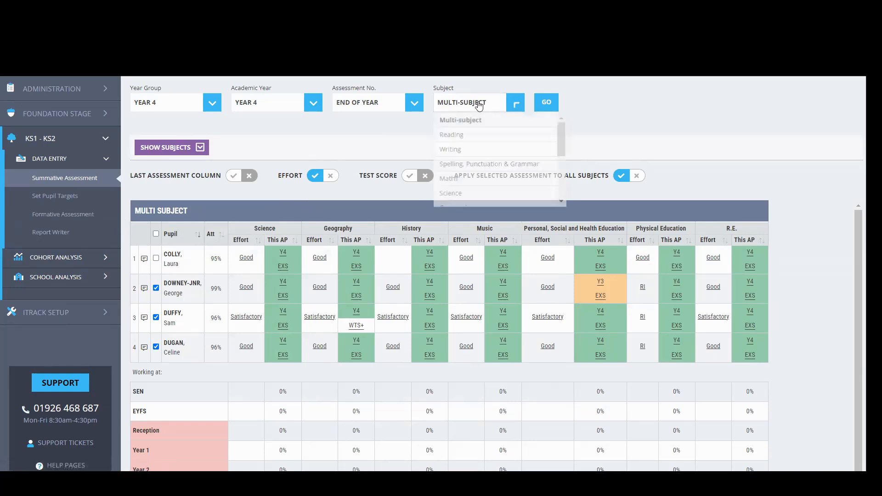
Step: Load the Year 4 end-of-year summative assessment for the single subject Reading
left_click(460, 136)
left_click(549, 102)
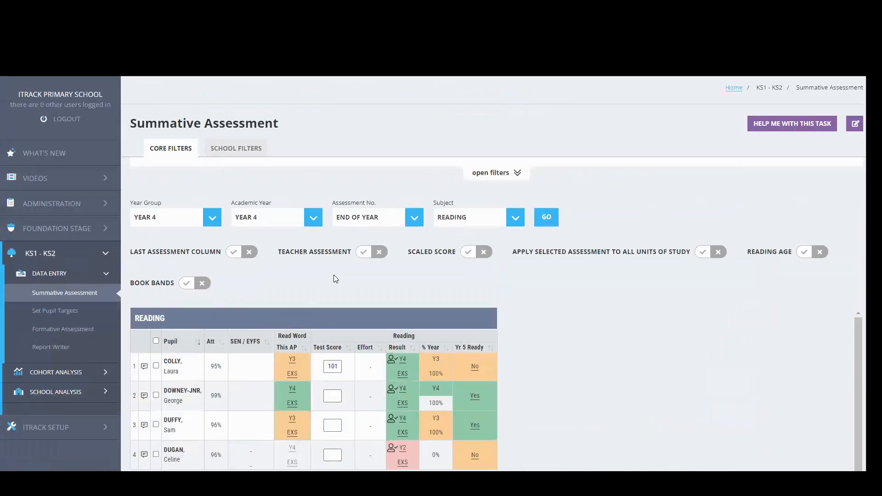
scroll(335, 279, "down", 3)
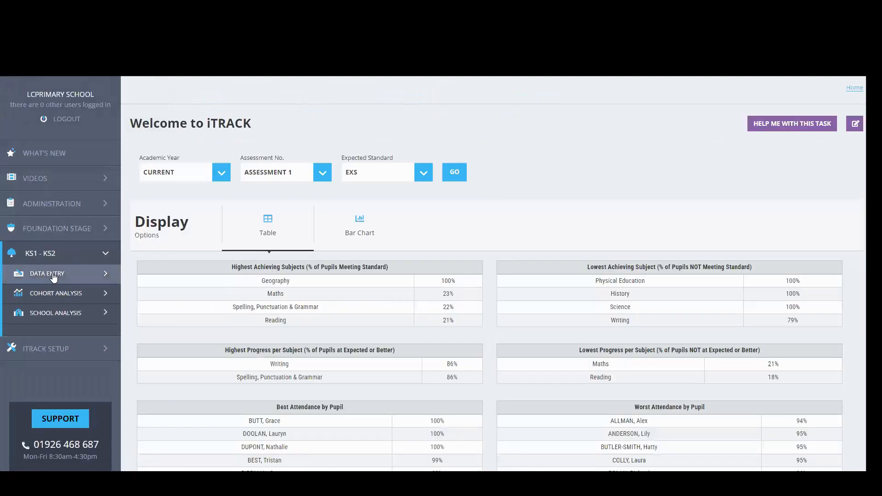
Step: Open Formative Assessment in KS1 - KS2 data entry for Year 4 end-of-year Reading
left_click(55, 278)
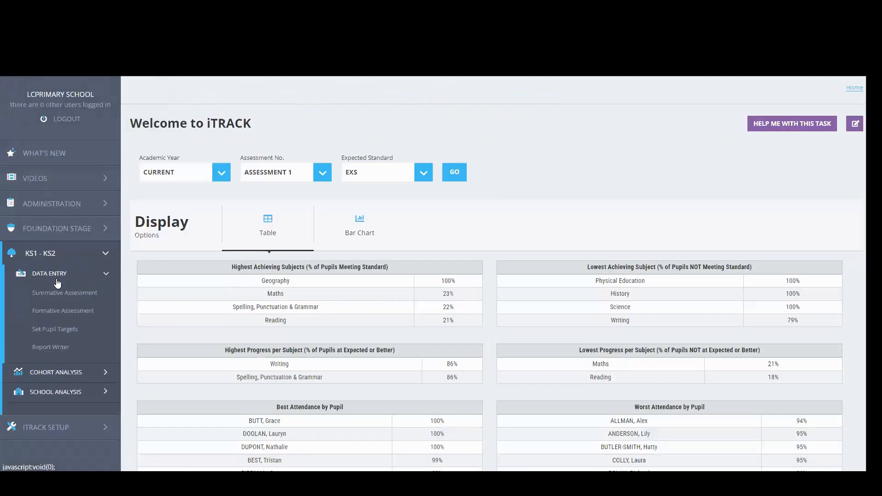
left_click(55, 314)
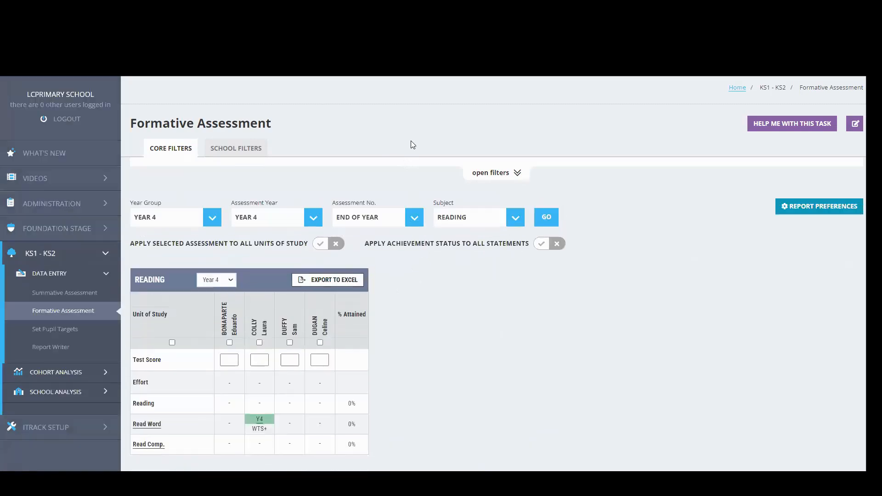
scroll(416, 144, "down", 3)
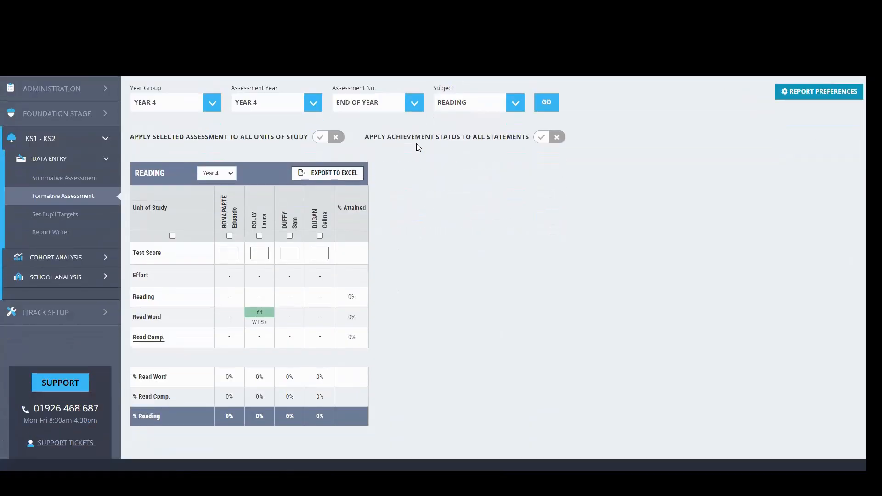
Step: Clear the second pupil's Read Word band by assigning No Result
left_click(260, 317)
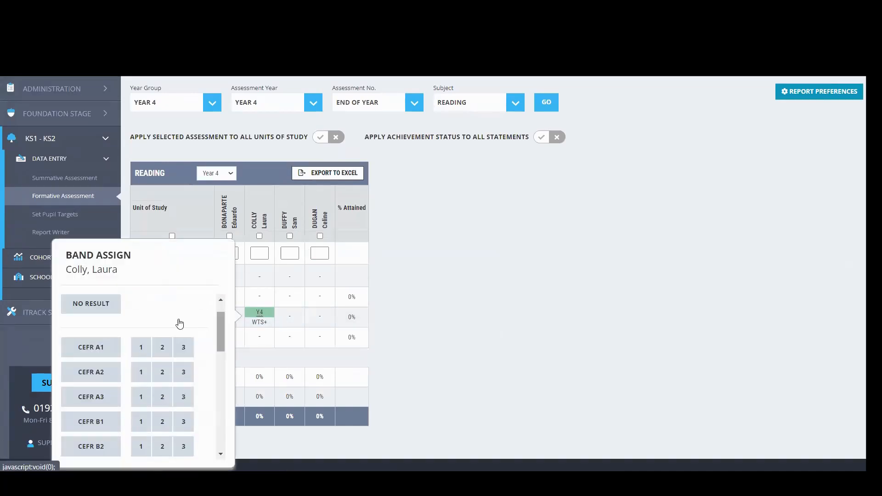
scroll(166, 317, "down", 3)
scroll(138, 317, "up", 3)
left_click(97, 318)
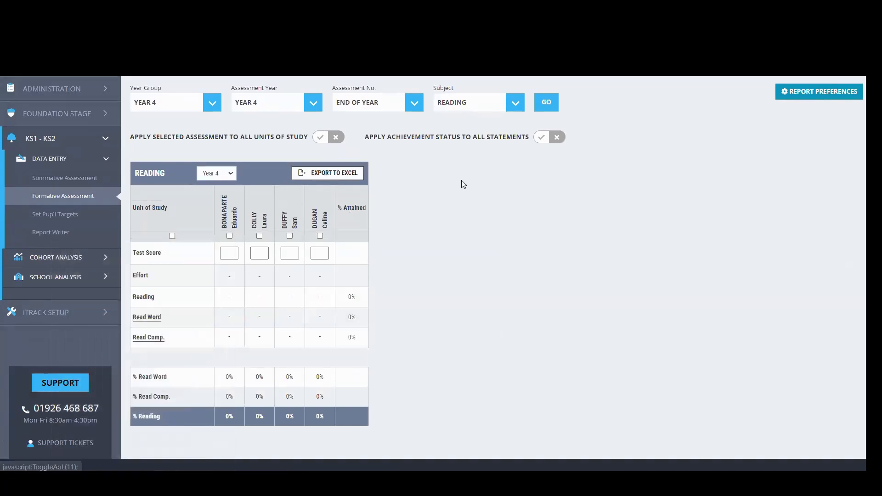
Step: Expand the Read Word and Read Comp. units of study to show their statements
left_click(147, 318)
scroll(200, 294, "down", 1)
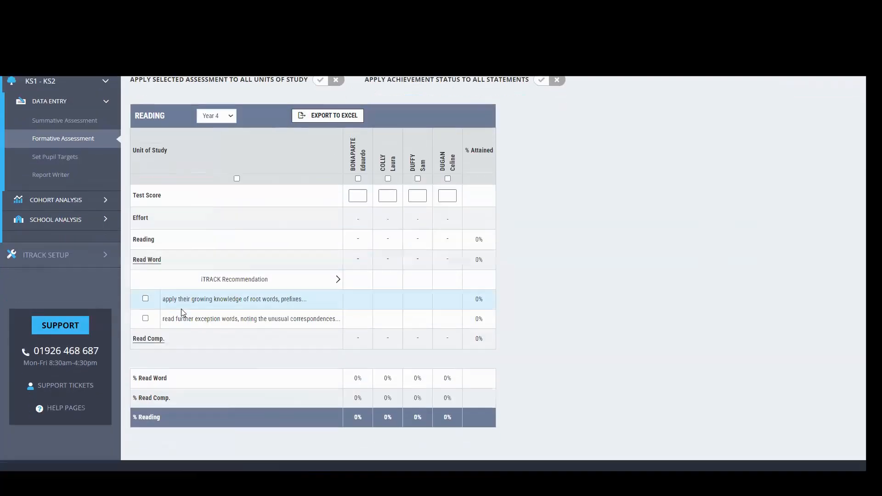
left_click(148, 339)
scroll(242, 237, "down", 1)
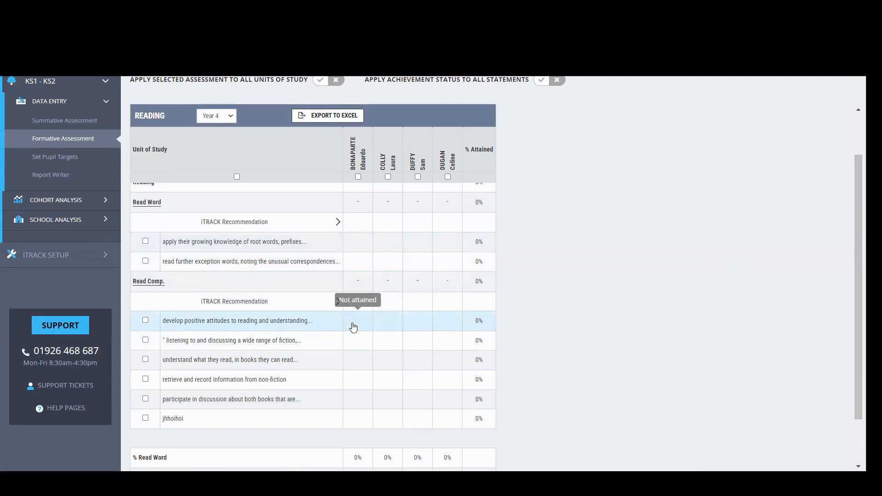
Step: Mark the first pupil's first Read Comp. statement as attained at EXS and the second statement as attained at WTS+
left_click(356, 338)
left_click(308, 383)
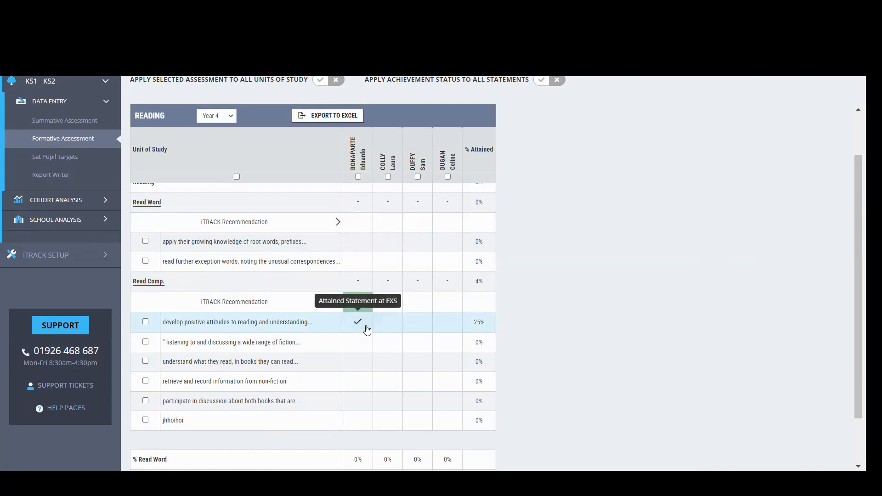
left_click(357, 349)
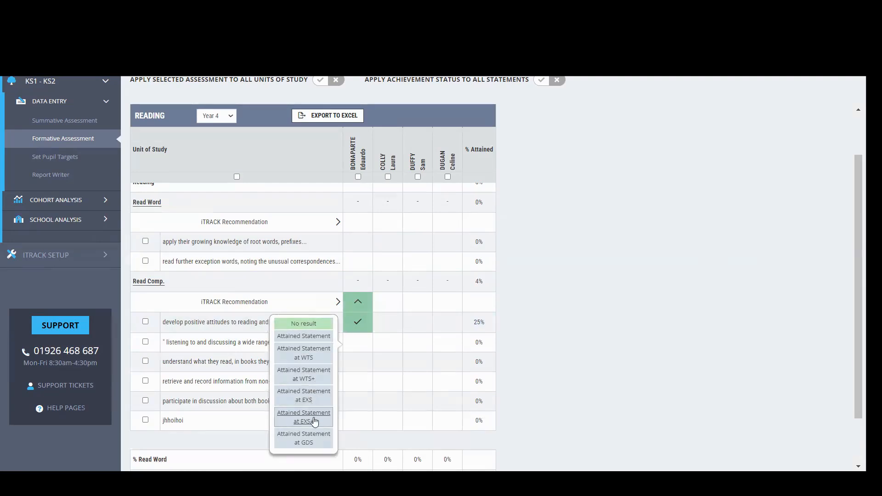
left_click(319, 378)
Step: Mark the second pupil's third Read Comp. statement as attained at EXS+ and view the attainment choices for the first pupil's same statement
left_click(388, 365)
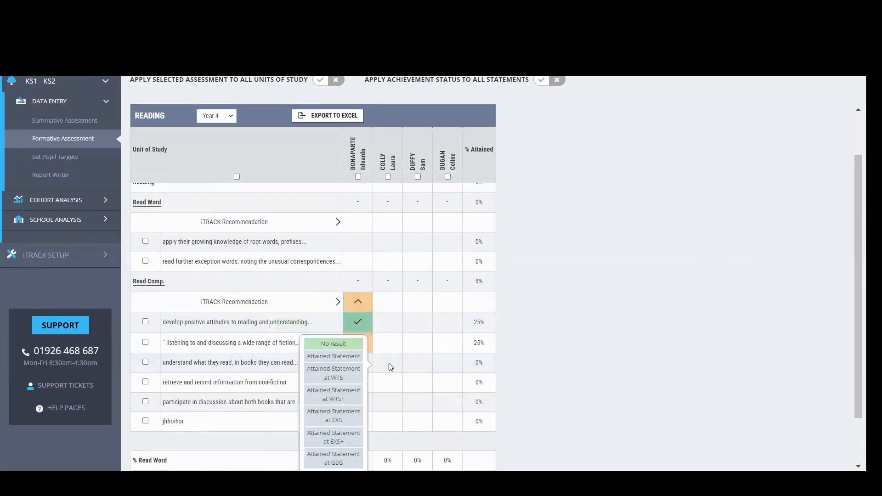
left_click(340, 438)
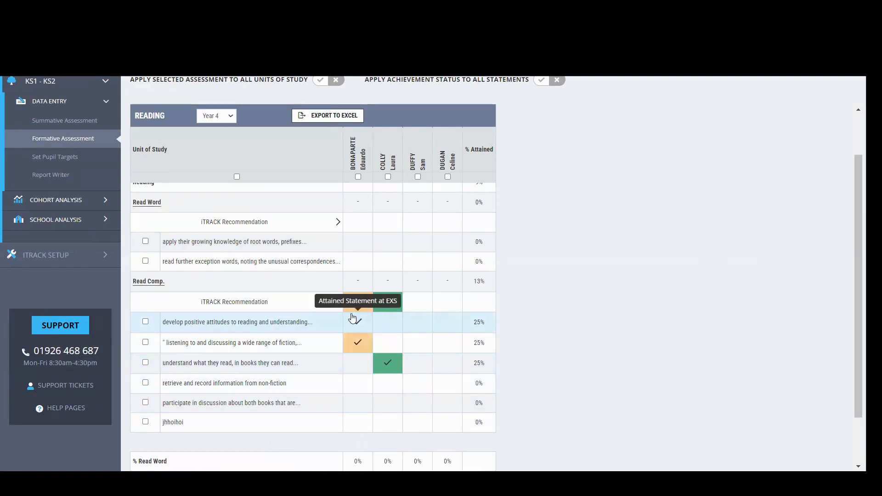
left_click(357, 366)
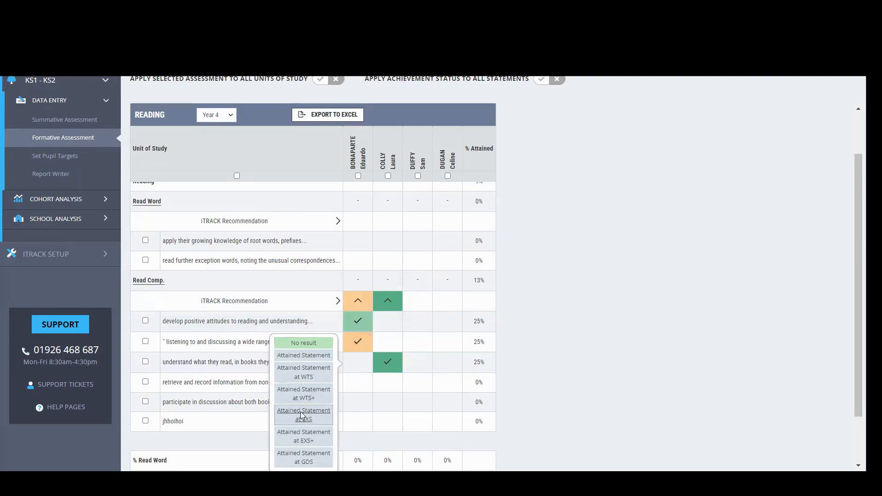
scroll(312, 404, "down", 1)
scroll(76, 290, "up", 2)
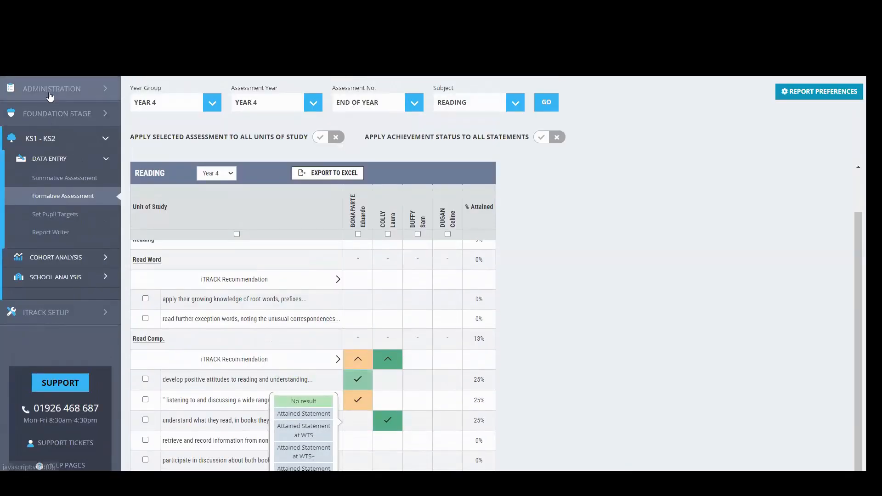
Step: Open the KS1 - KS2 section of the school settings under Administration
left_click(50, 93)
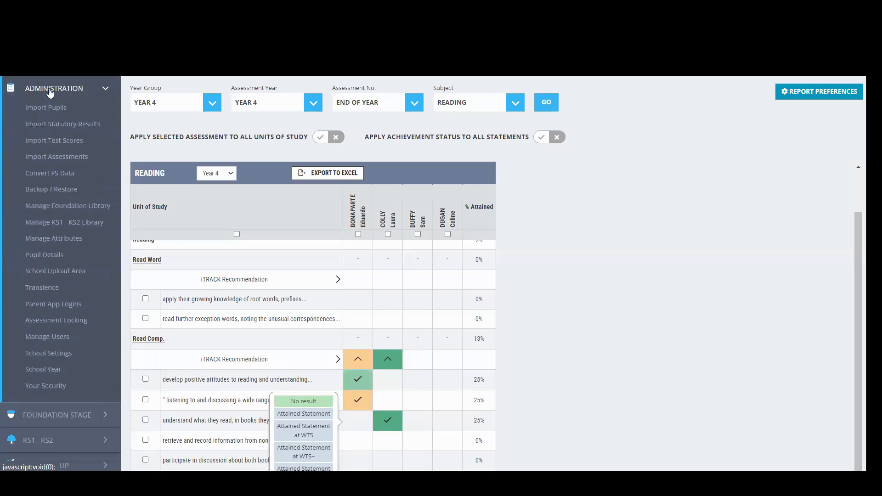
left_click(55, 359)
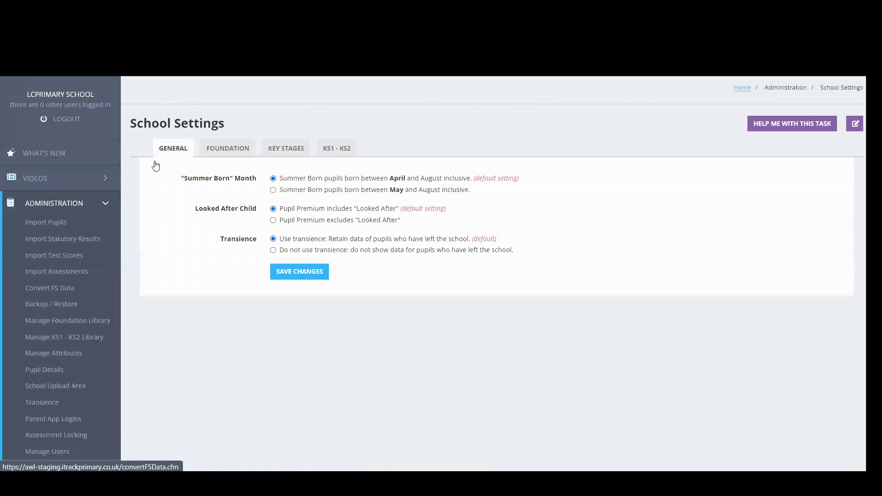
left_click(331, 147)
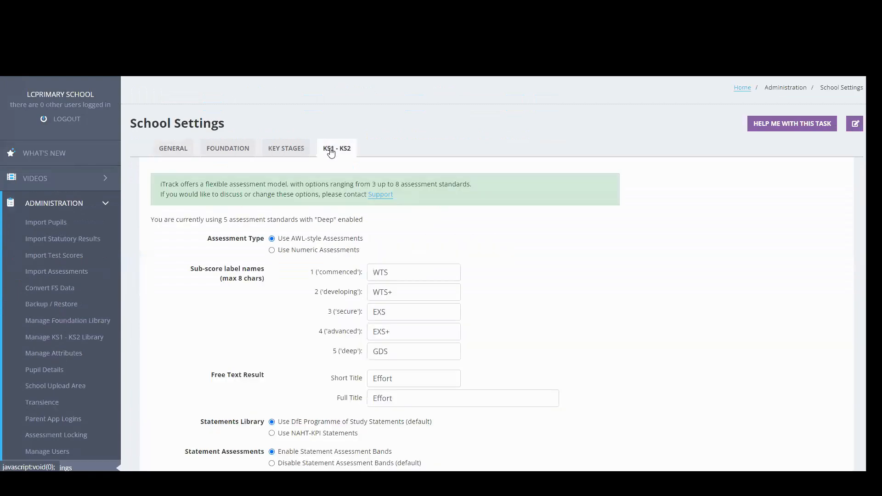
Step: Set Statement Assessments to Enable Statement Assessment Bands and save the KS1 - KS2 settings
scroll(374, 159, "down", 4)
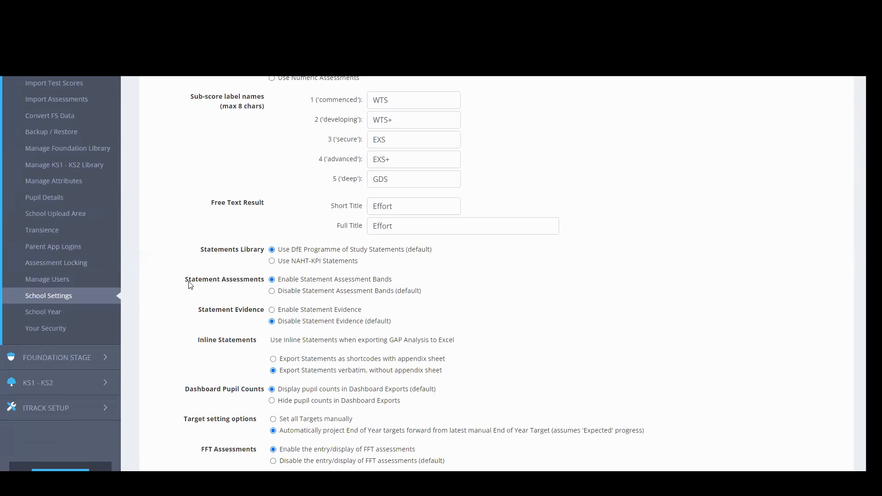
left_click_drag(186, 282, 275, 296)
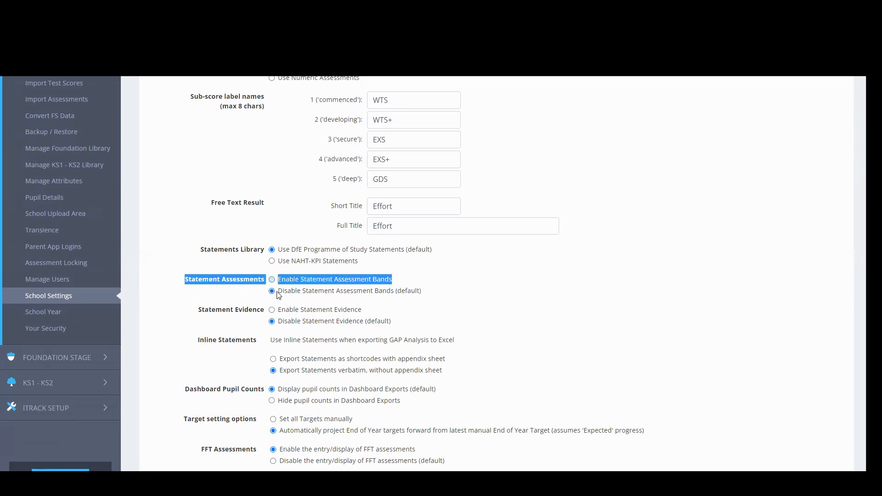
left_click(368, 299)
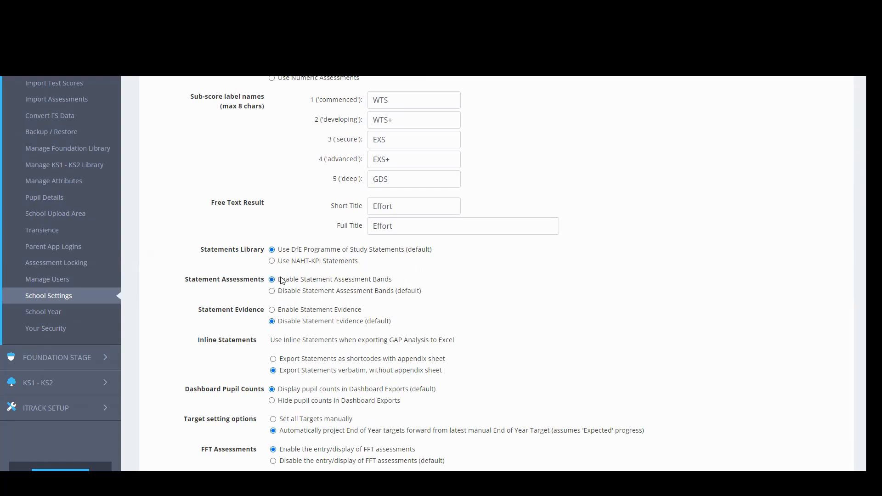
left_click_drag(281, 280, 395, 281)
left_click(407, 281)
scroll(308, 289, "down", 5)
scroll(285, 361, "down", 4)
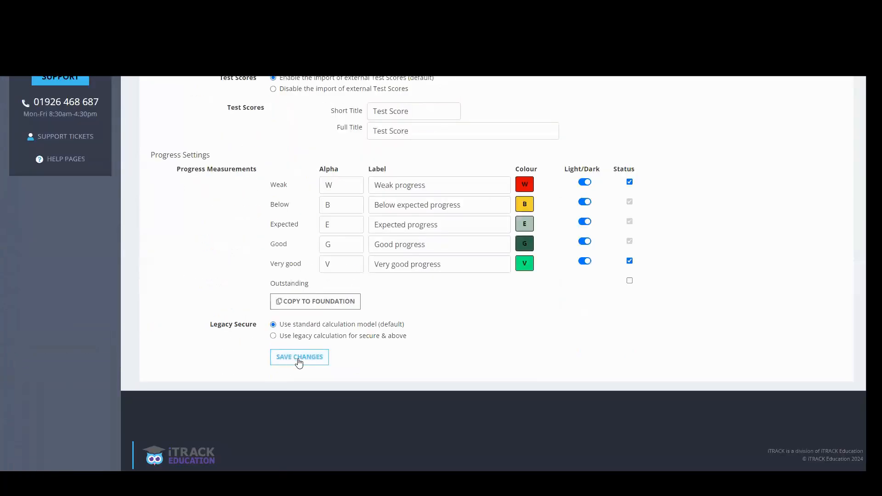
left_click(299, 357)
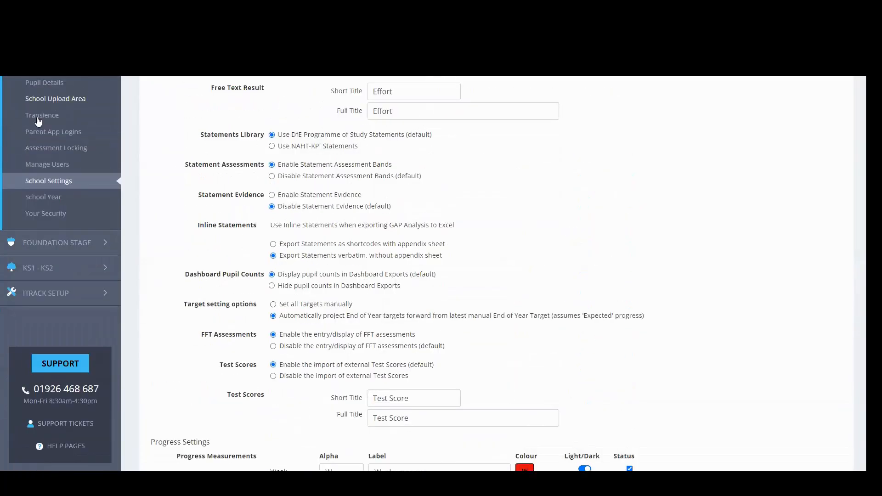
Step: Return to KS1 - KS2 Formative Assessment and load the Year 4 end-of-year Reading grid
left_click(49, 266)
scroll(56, 165, "up", 2)
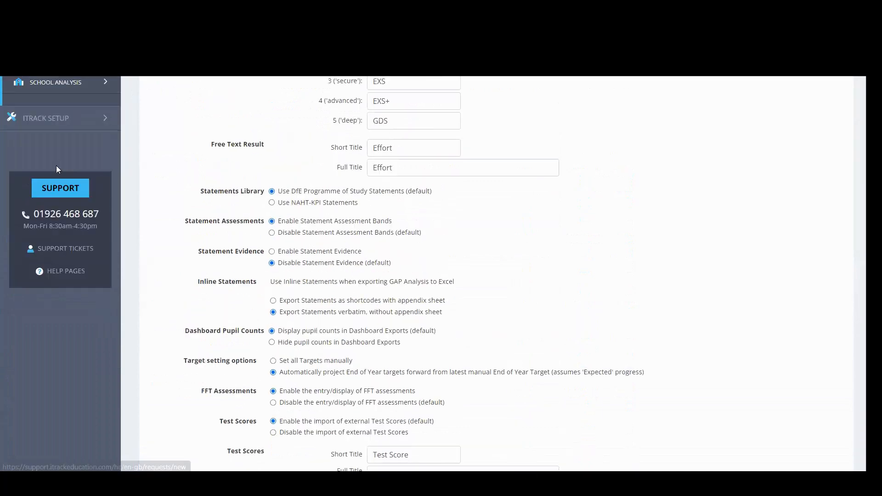
left_click(54, 100)
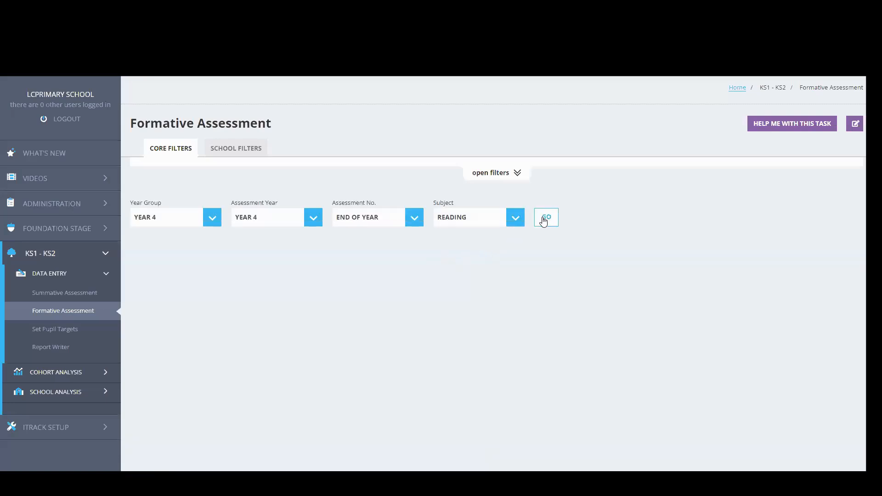
left_click(544, 218)
scroll(547, 228, "down", 1)
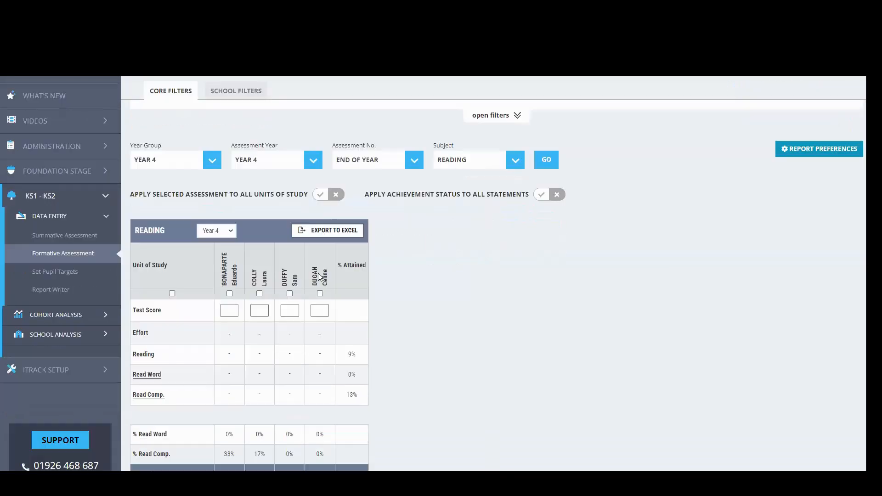
Step: Expand and collapse the Read Word statements, and expand the Read Comp. statements
left_click(147, 375)
scroll(205, 321, "down", 1)
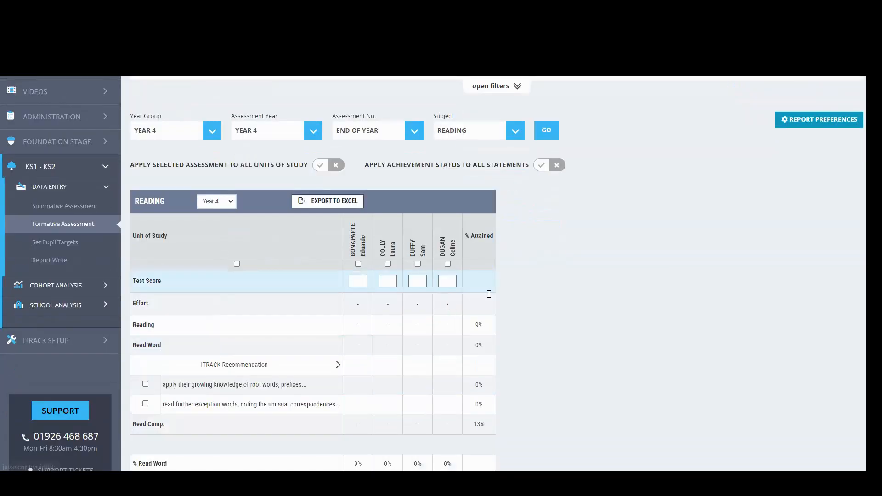
left_click(147, 317)
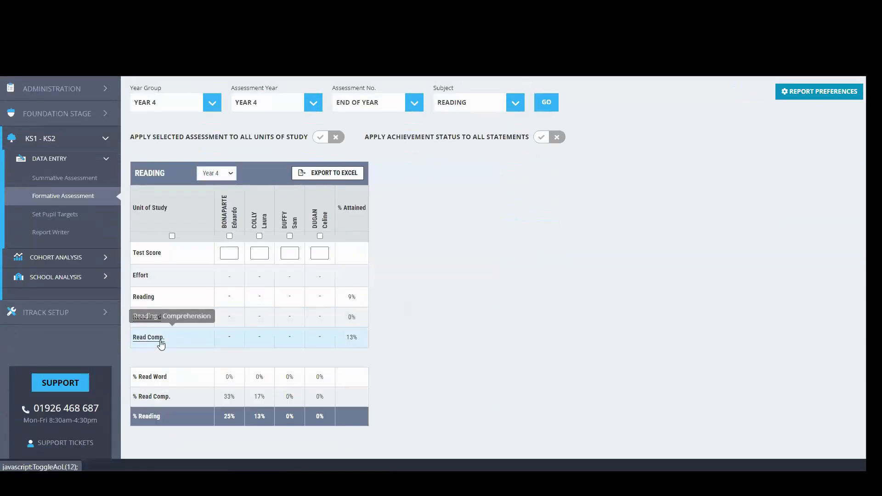
left_click(181, 340)
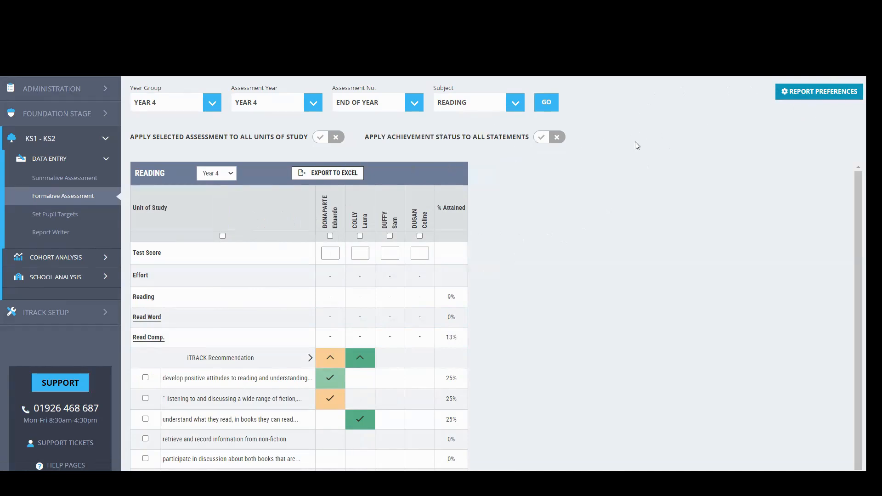
Step: Set the statements in the report preferences to display as Code and close the preferences
left_click(807, 91)
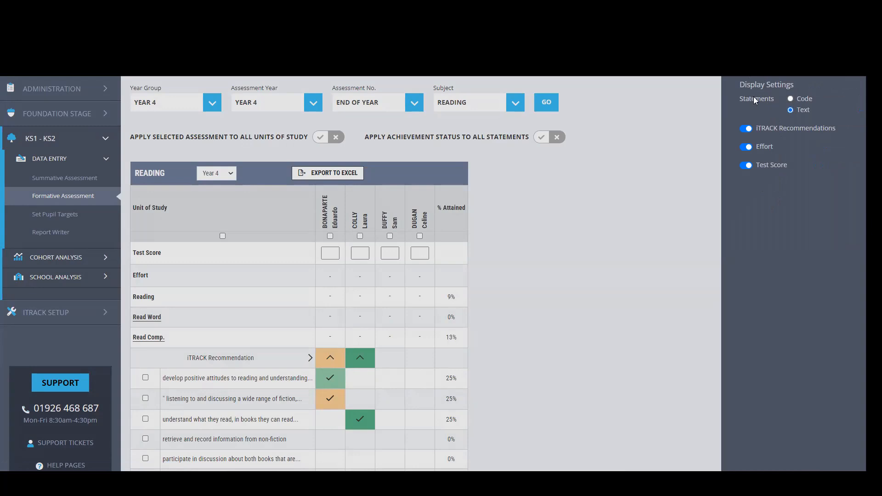
left_click_drag(734, 99, 763, 101)
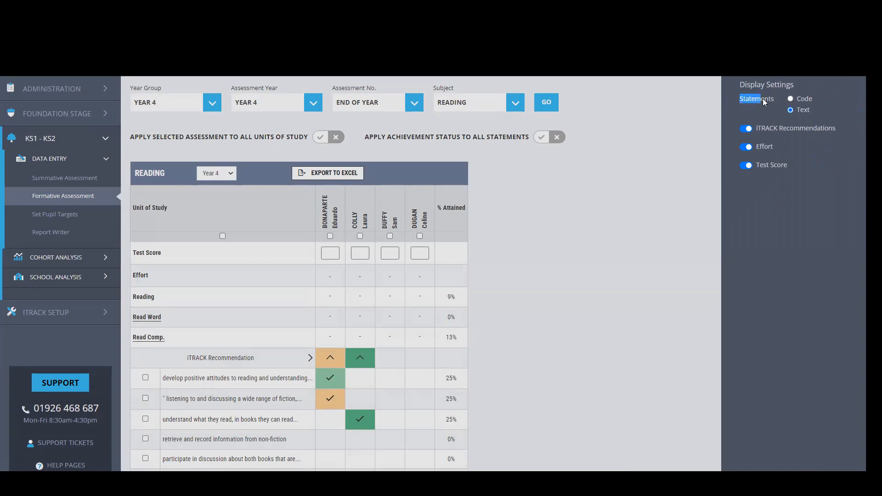
left_click(791, 99)
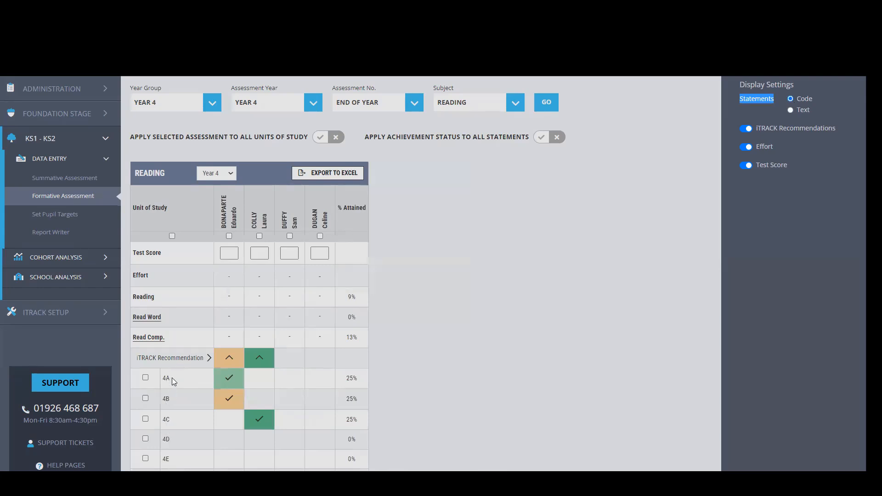
left_click(160, 378)
left_click(170, 402)
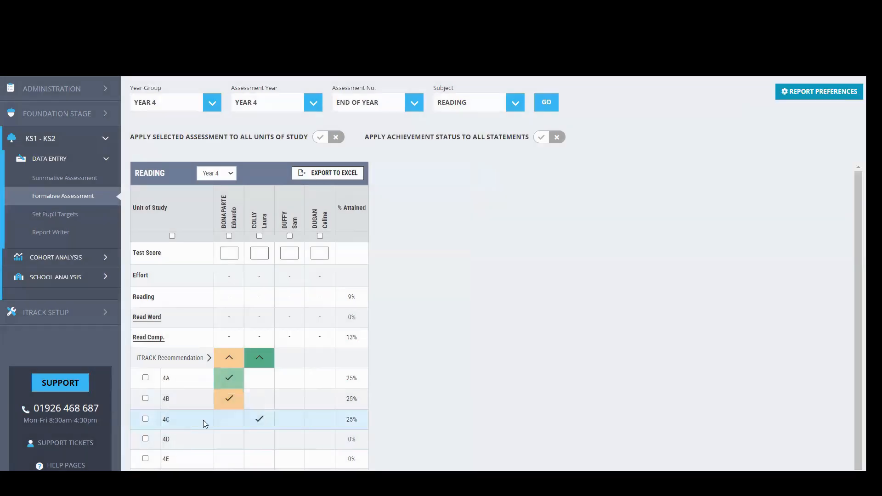
mouse_move(170, 418)
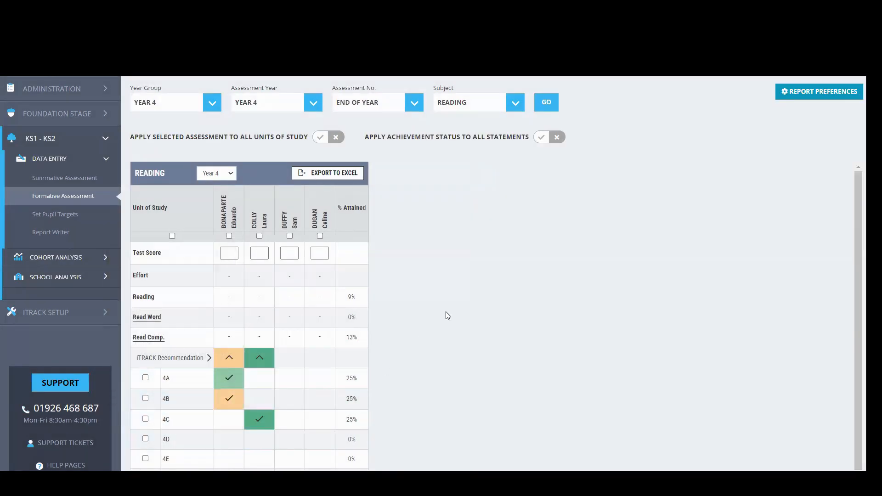
Step: Set the statements in the report preferences to display as Text and close the preferences
left_click(814, 94)
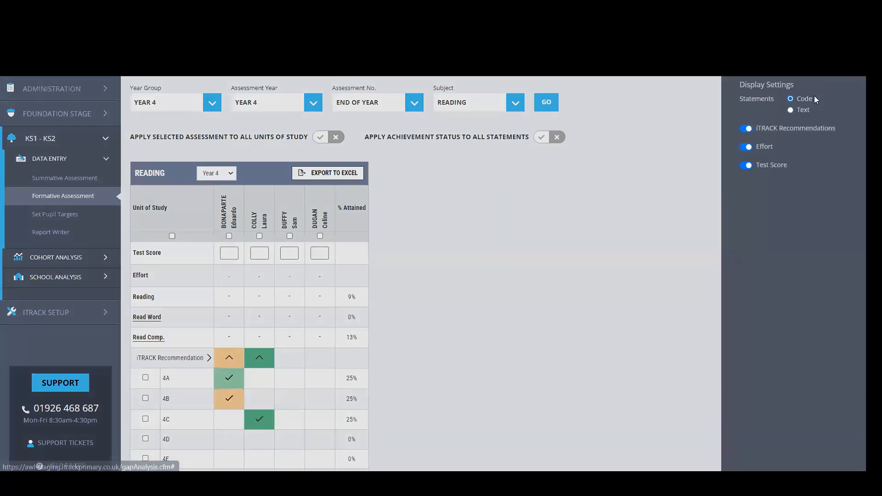
left_click(791, 110)
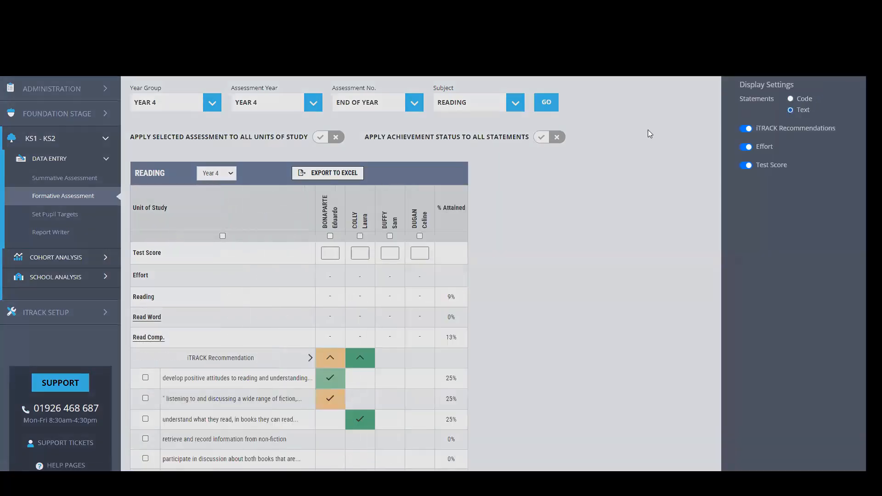
left_click(597, 173)
scroll(220, 303, "down", 3)
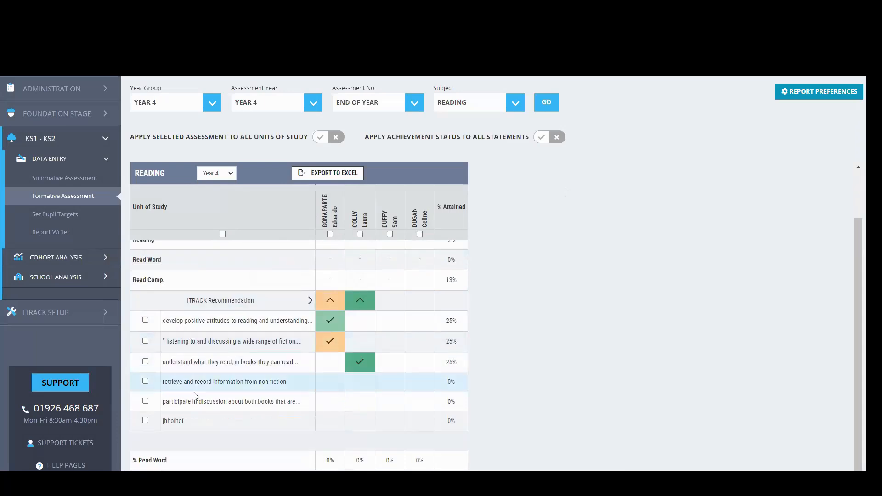
Step: Review the Statements and Test Score display options in the report preferences and close them
left_click(811, 92)
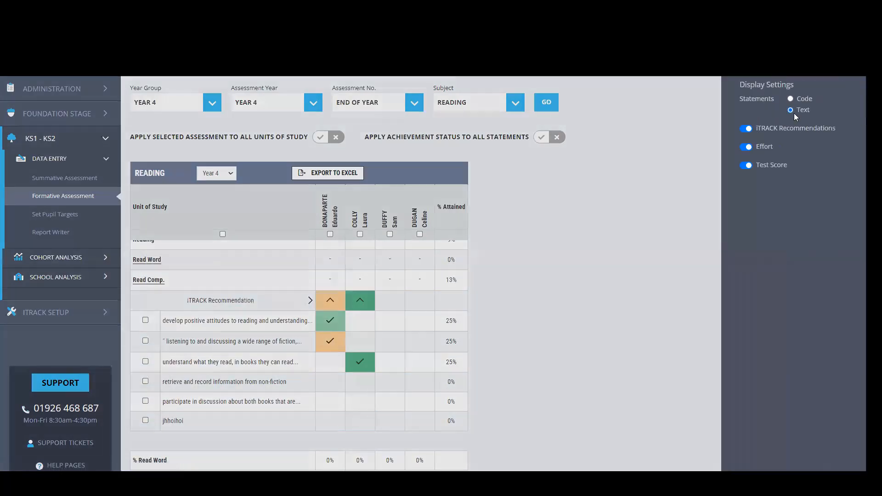
left_click(708, 99)
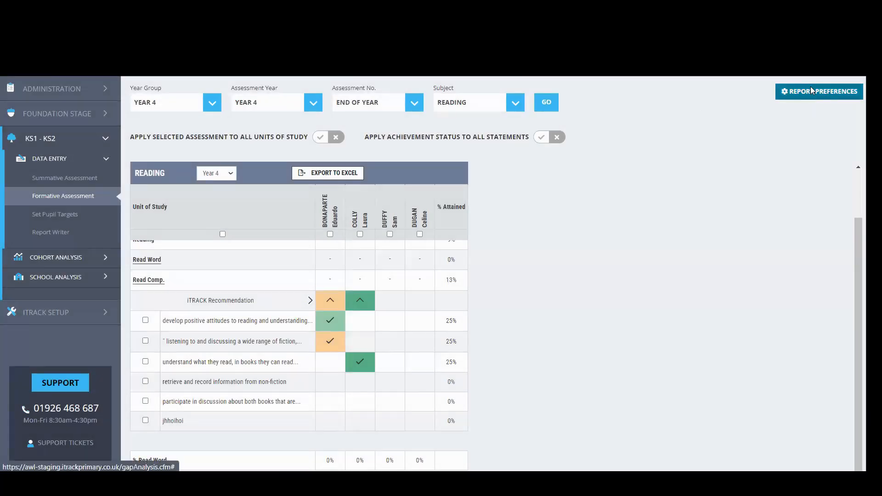
left_click(811, 90)
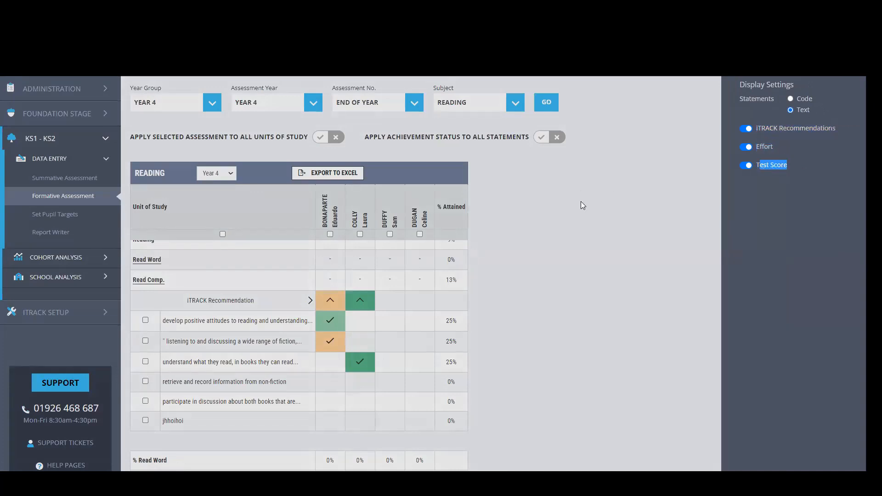
left_click(565, 220)
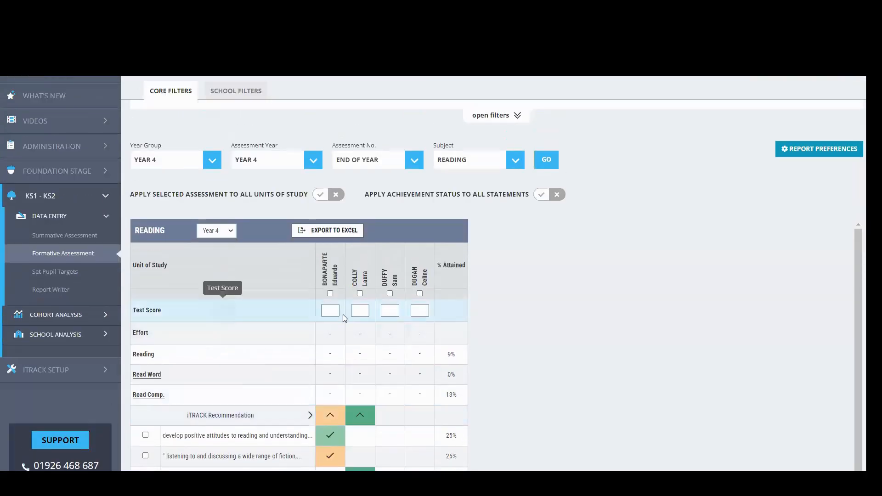
Step: Enter a Reading test score of 101 and an effort of Good for the first pupil
left_click(332, 310)
type("100")
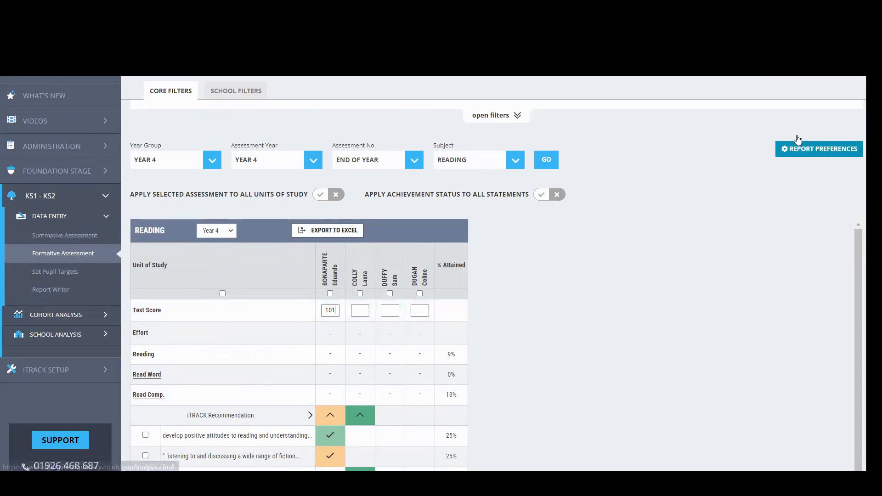
left_click(823, 152)
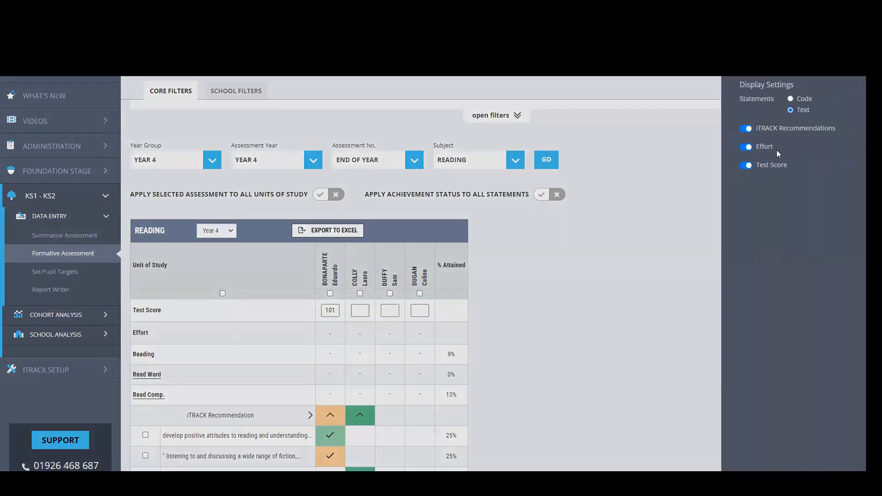
left_click(698, 145)
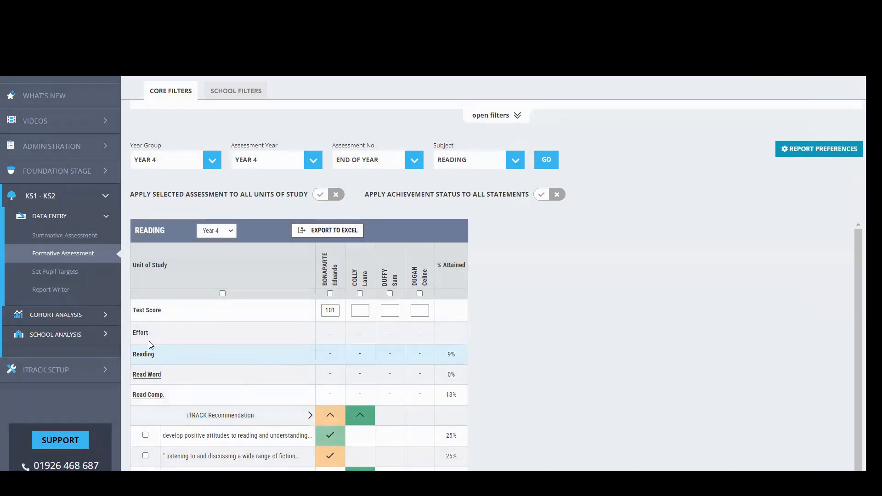
left_click(327, 338)
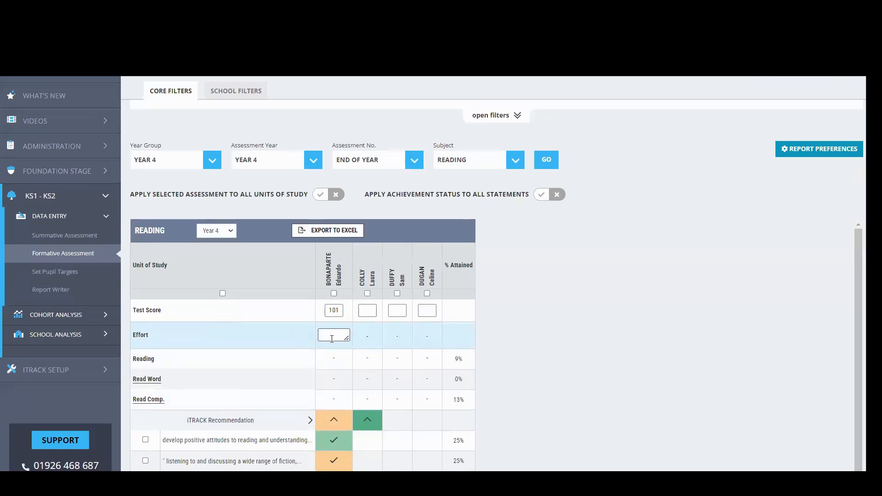
left_click(559, 303)
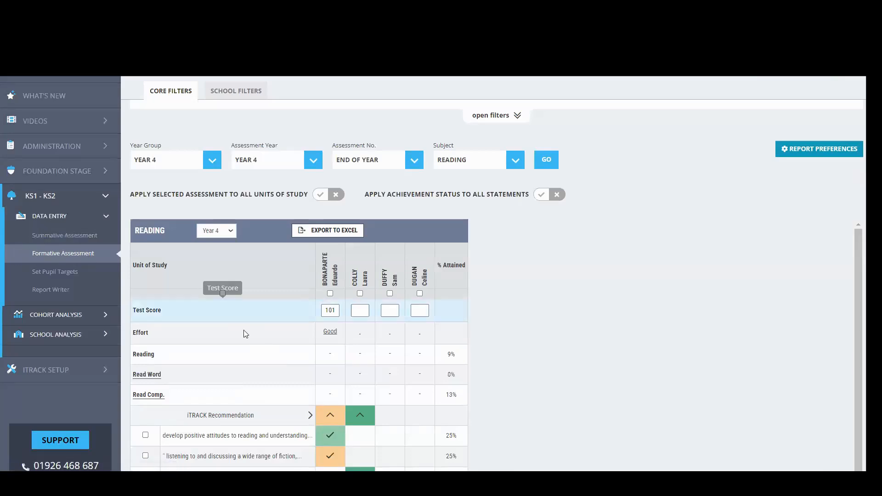
Step: Review the iTRACK Recommendations display option in the report preferences and close them
scroll(620, 299, "down", 1)
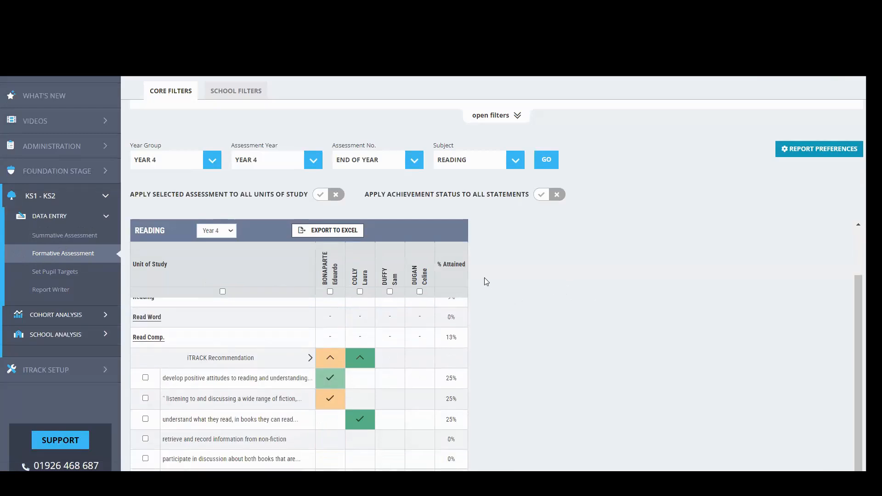
left_click(813, 149)
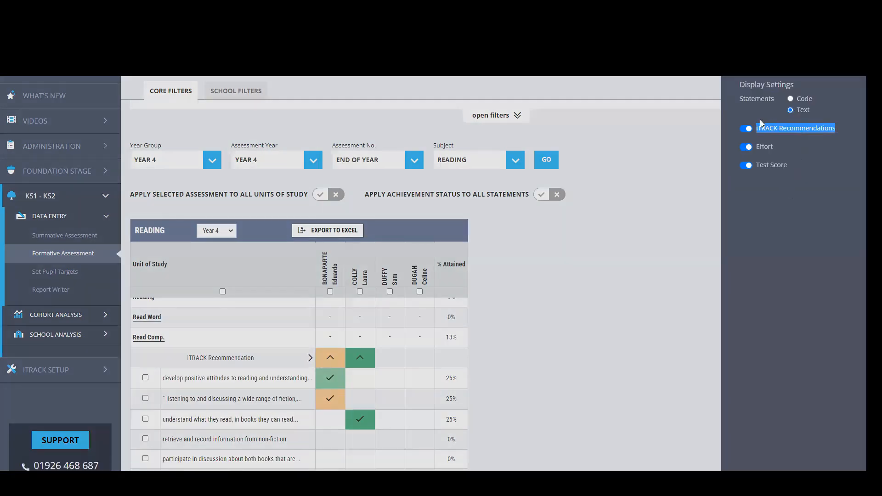
left_click(706, 157)
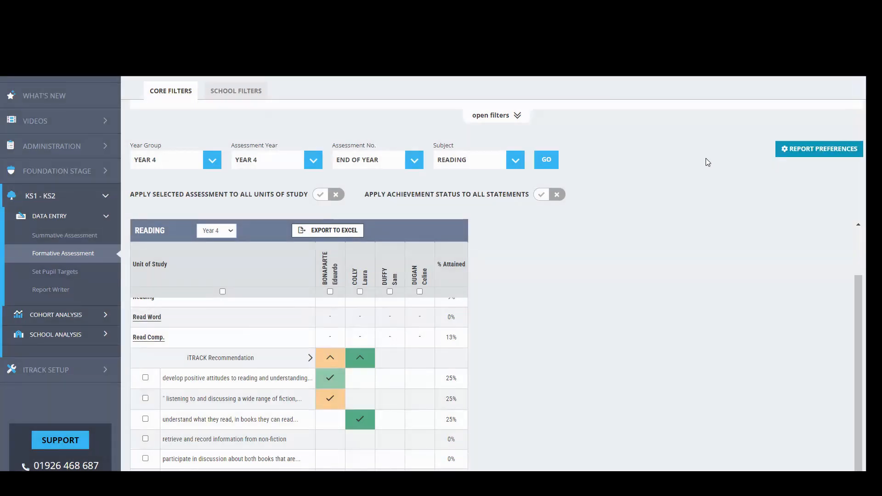
Step: Mark the "understand what they read" statement at EXS for the first pupil and the "listening to and discussing" statement at WTS+ for the third pupil
scroll(498, 167, "down", 1)
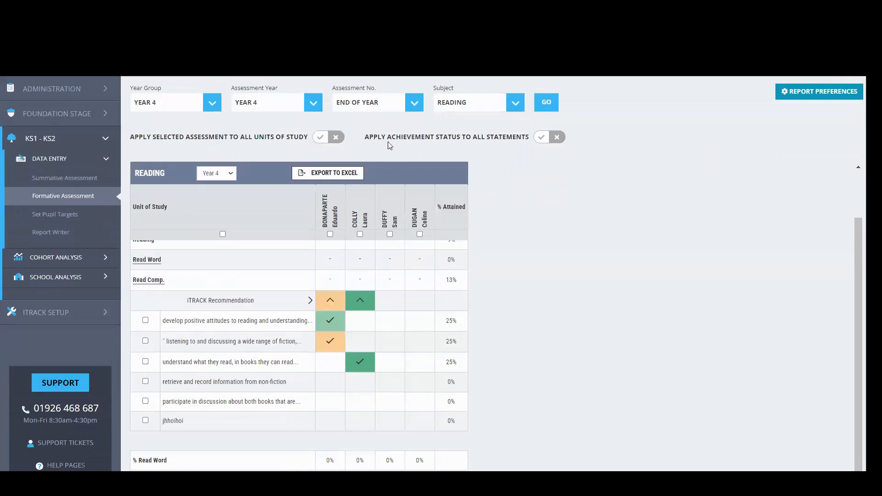
left_click(333, 363)
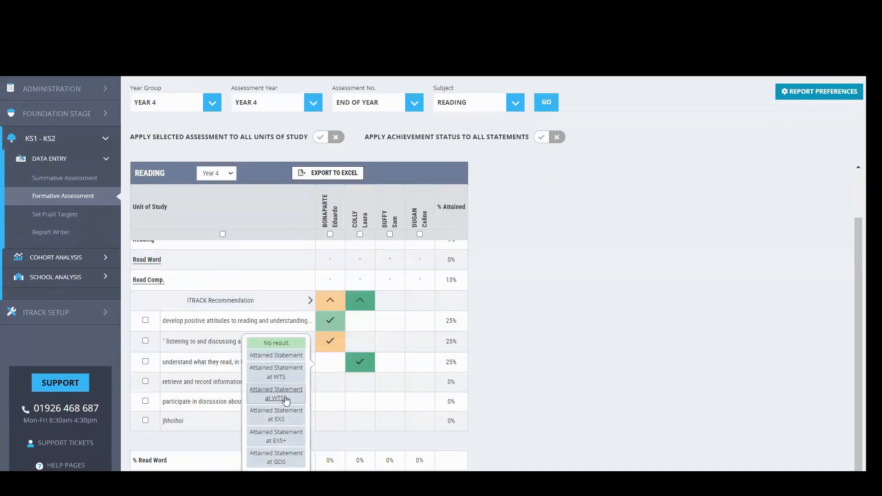
left_click(300, 416)
left_click(396, 344)
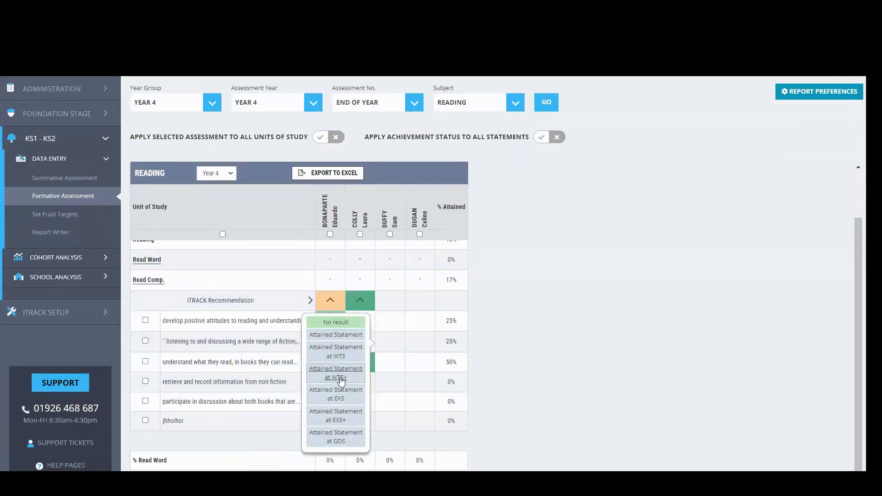
left_click(352, 446)
scroll(561, 302, "down", 1)
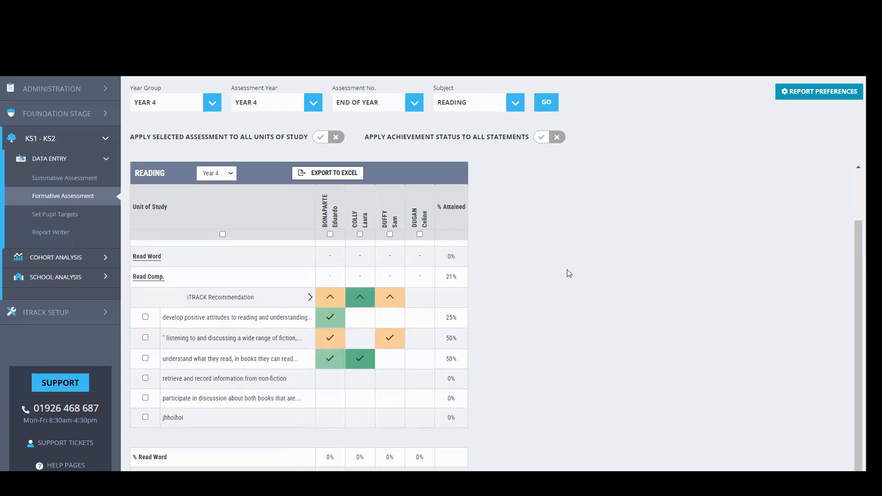
Step: Tick the "retrieve and record information" and "participate in discussion" statements and mark both at EXS for the first pupil
scroll(559, 232, "down", 3)
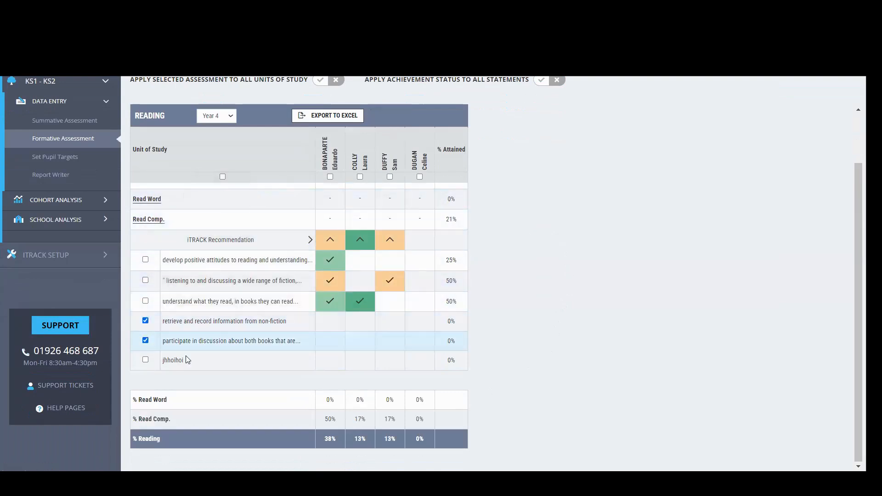
left_click(329, 322)
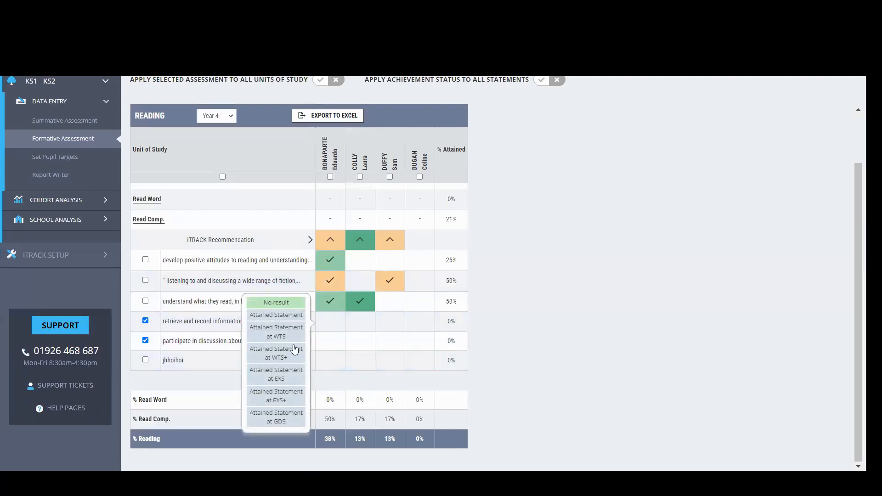
left_click(274, 421)
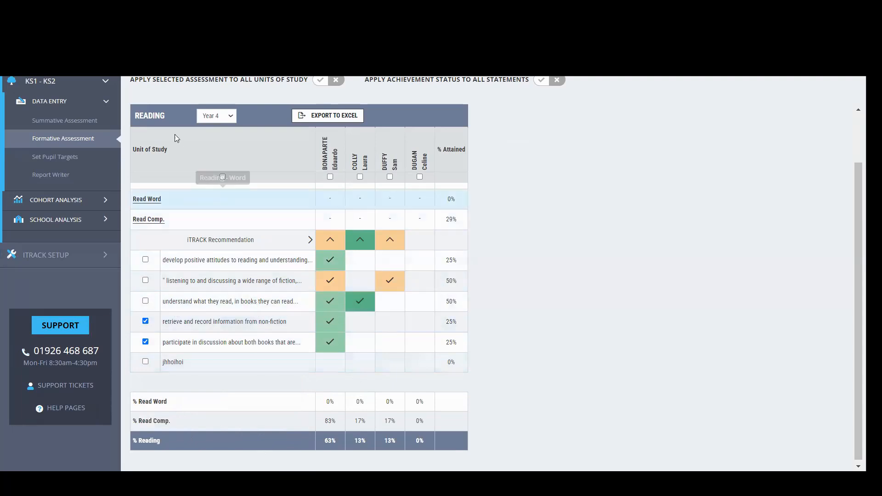
Step: Turn Apply Achievement Status To All Statements on and back off to clear the ticked statements
left_click_drag(361, 81, 484, 80)
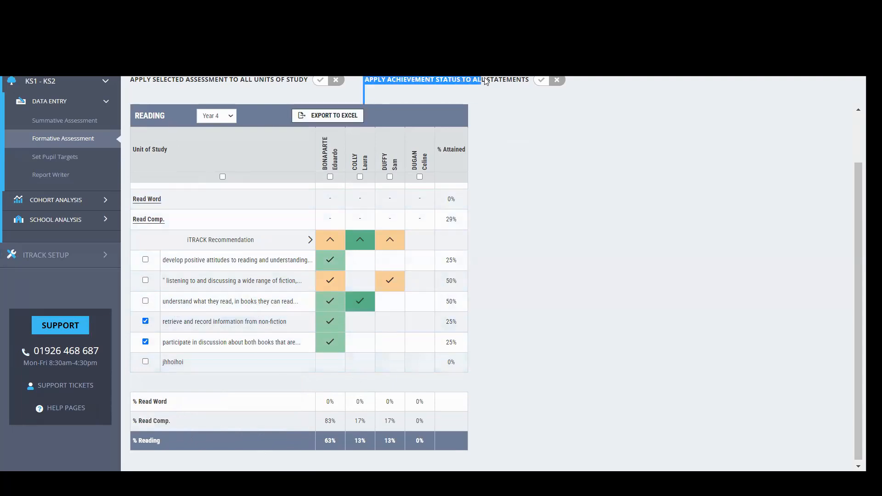
left_click(540, 85)
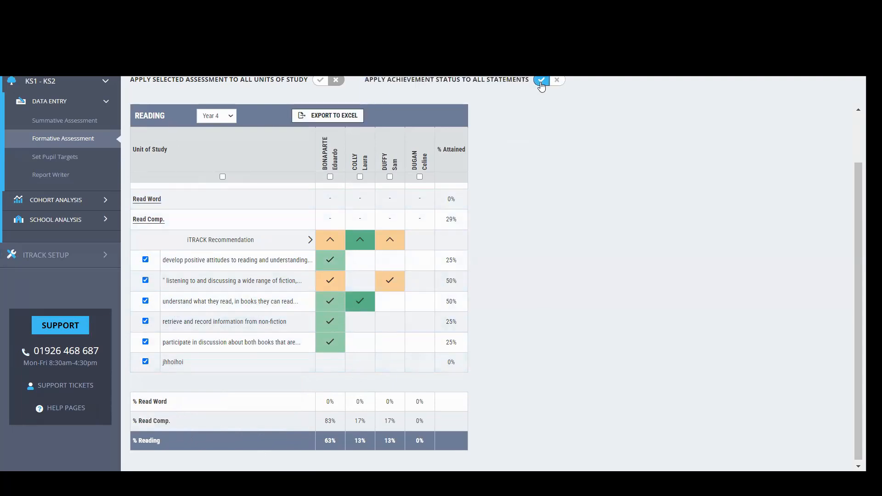
left_click(540, 85)
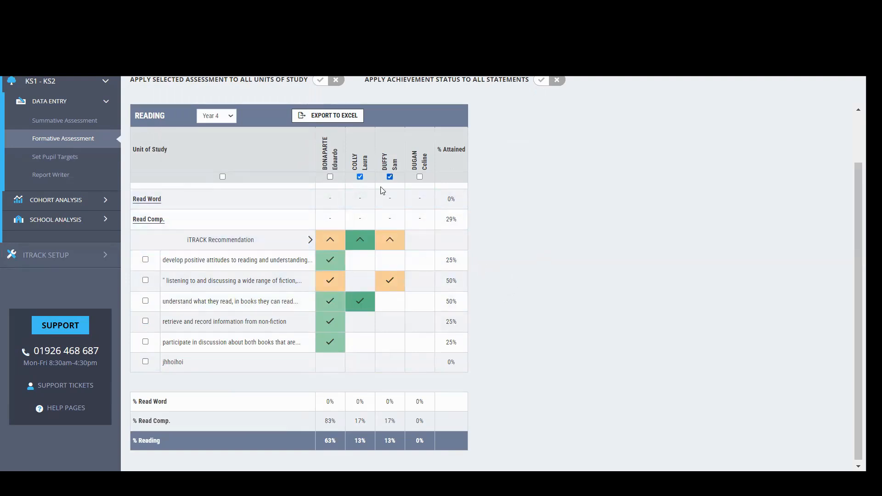
Step: For the second and third pupils, mark the "retrieve and record information" statement at EXS and the last two statements at WTS, and clear the ticks
left_click(361, 323)
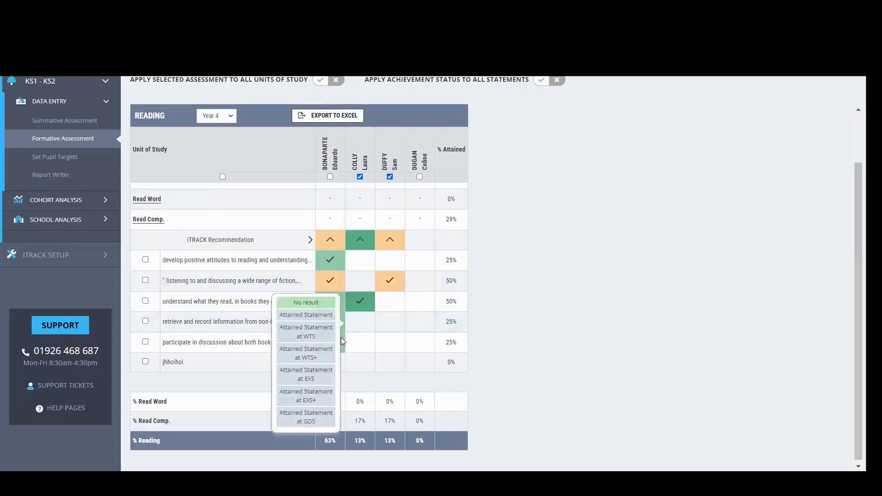
left_click(310, 379)
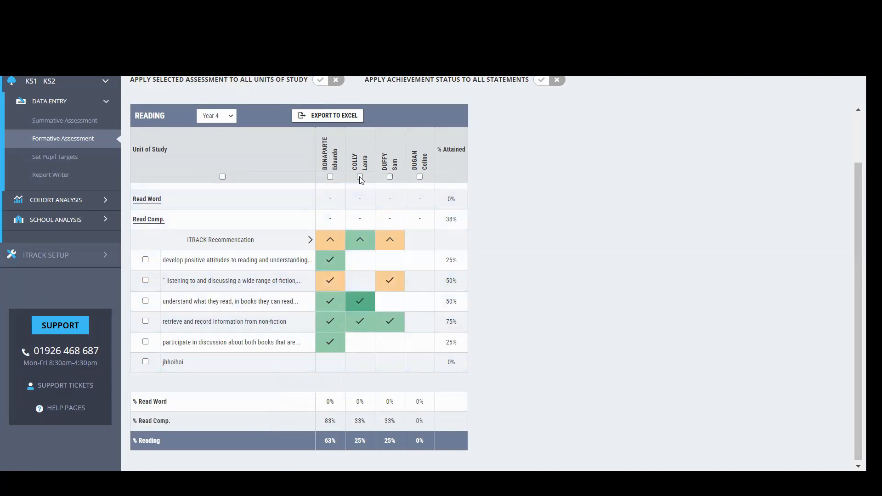
left_click(390, 177)
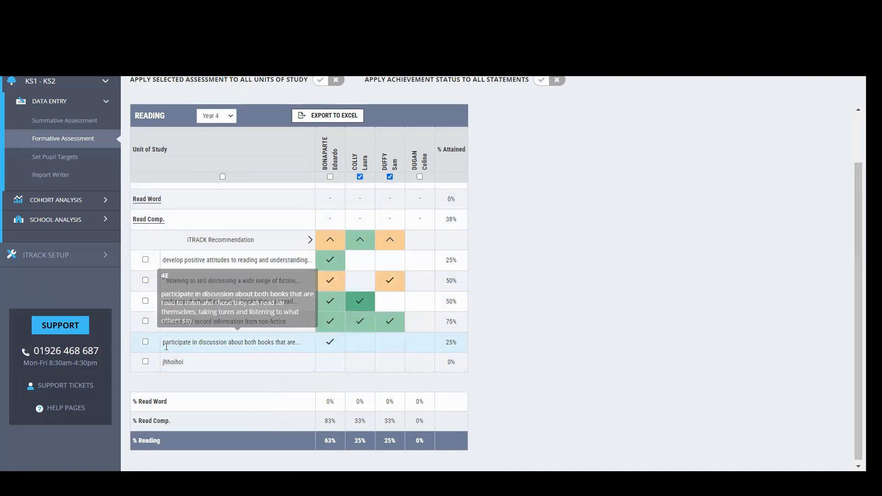
left_click(145, 361)
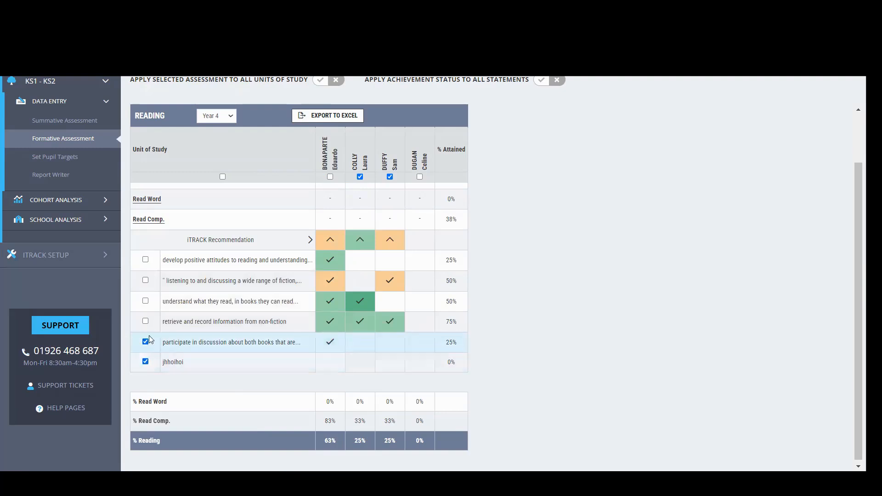
left_click(361, 341)
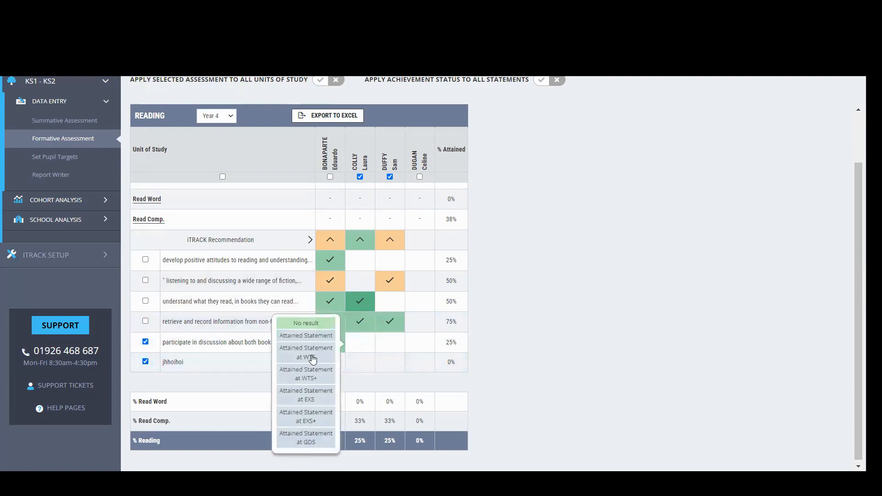
left_click(306, 353)
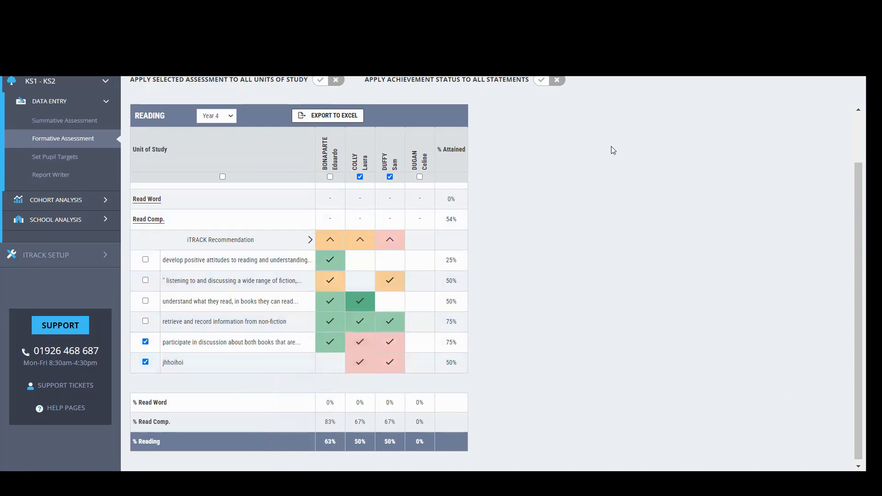
left_click(539, 82)
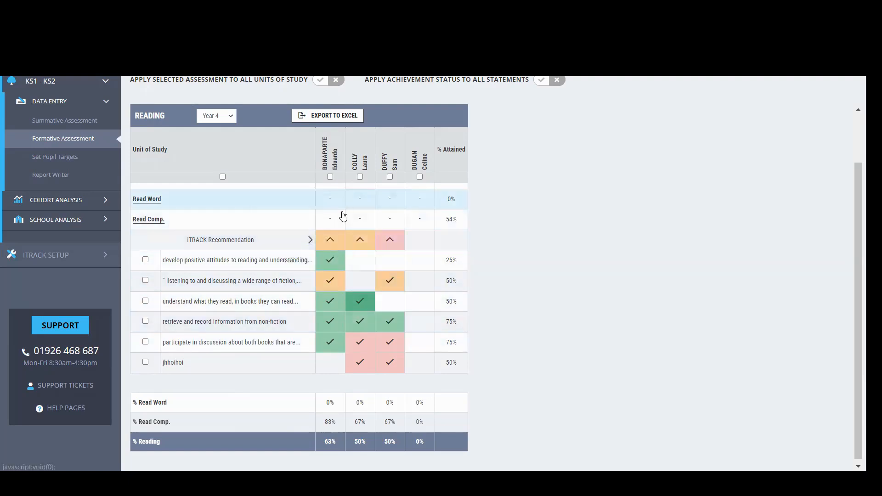
Step: Apply the iTRACK recommendation of WTS+ to Reading - Comprehension for the first pupil
left_click(330, 239)
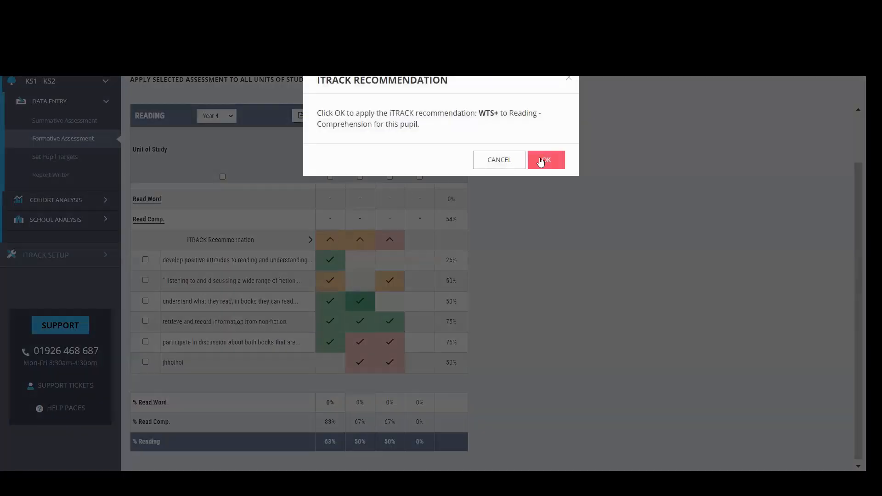
left_click(543, 160)
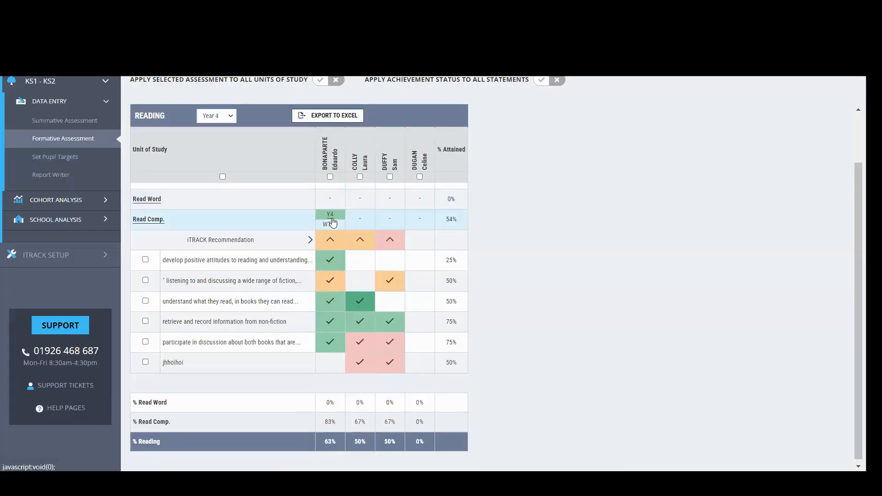
scroll(340, 237, "up", 1)
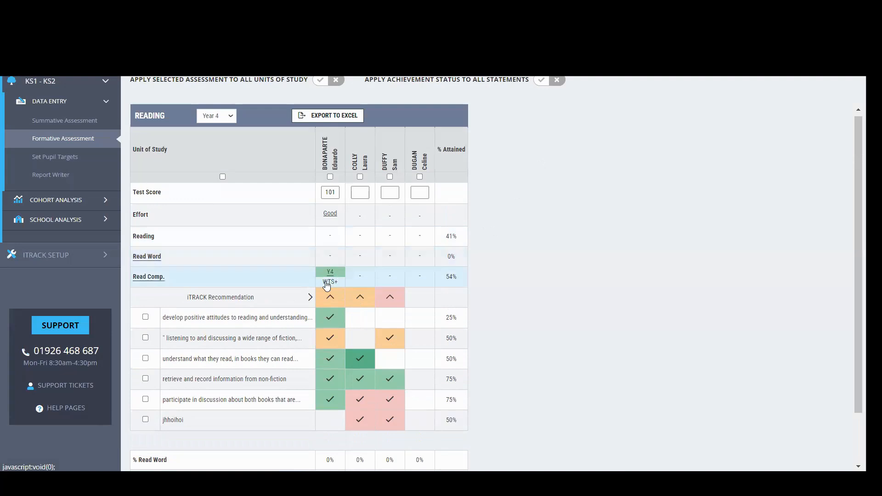
Step: Mark the first Read Word statement at EXS for the first pupil and apply the iTRACK recommendation to Reading - Word
left_click(331, 259)
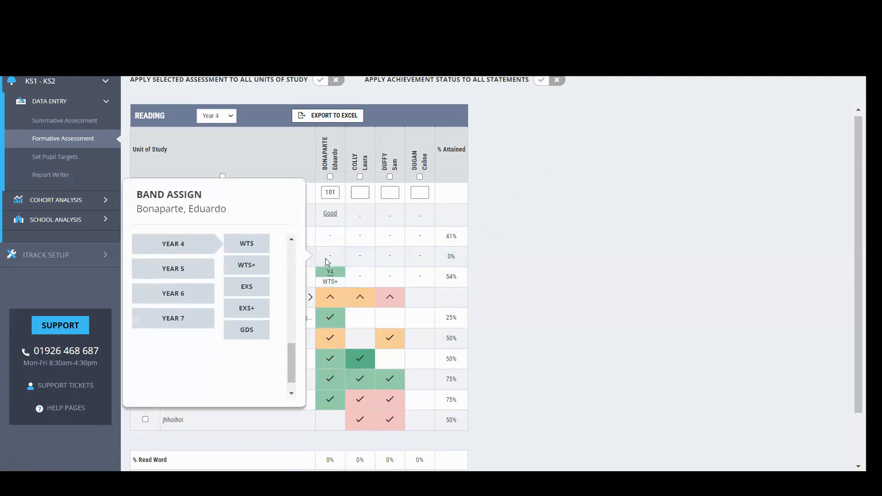
left_click(551, 244)
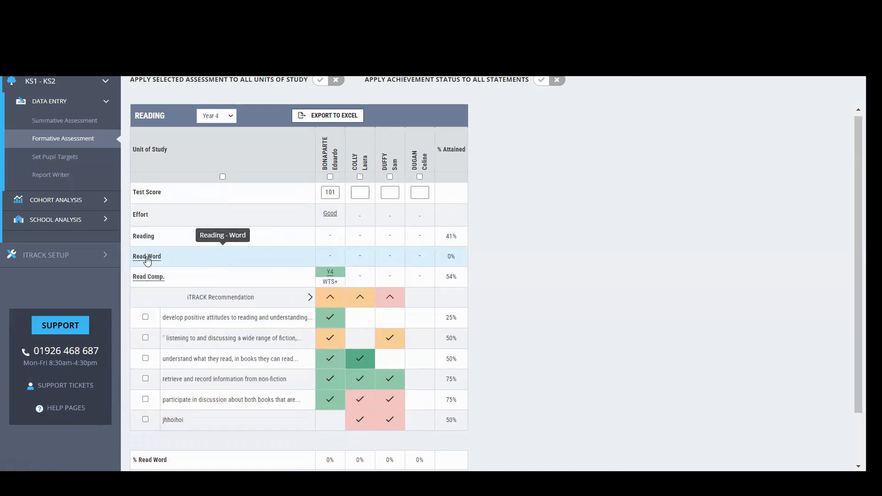
left_click(147, 256)
left_click(354, 295)
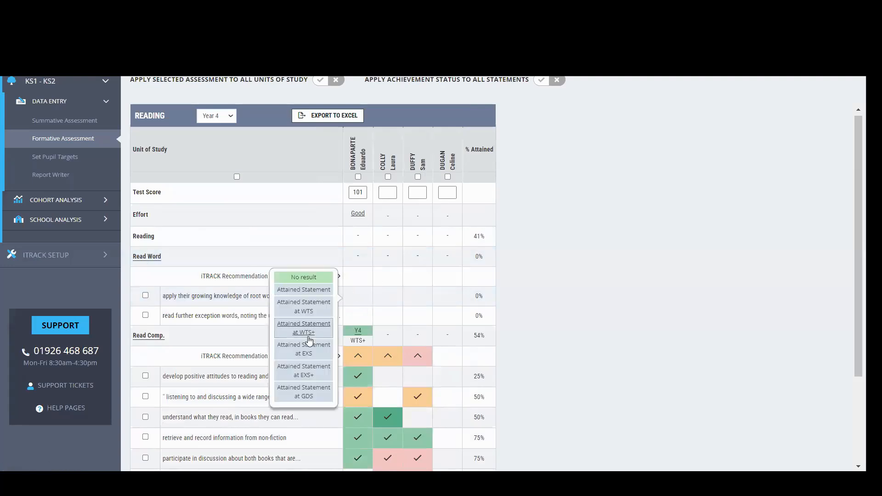
left_click(309, 338)
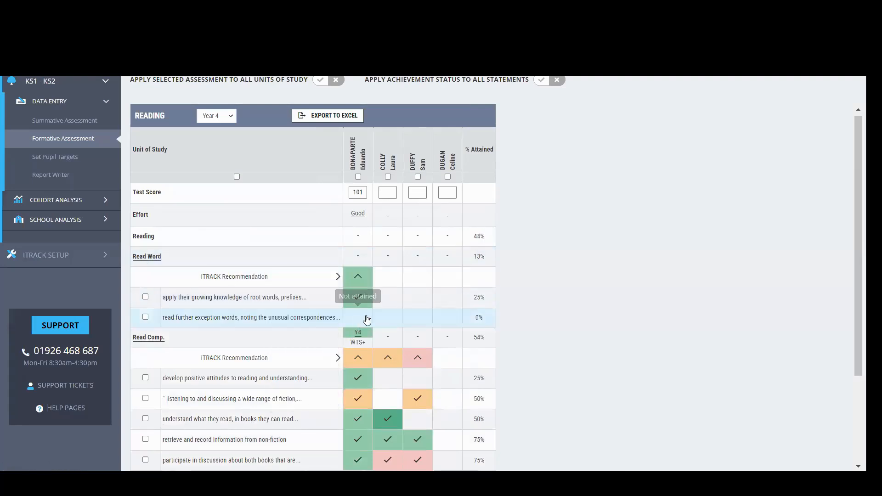
left_click(358, 277)
left_click(531, 158)
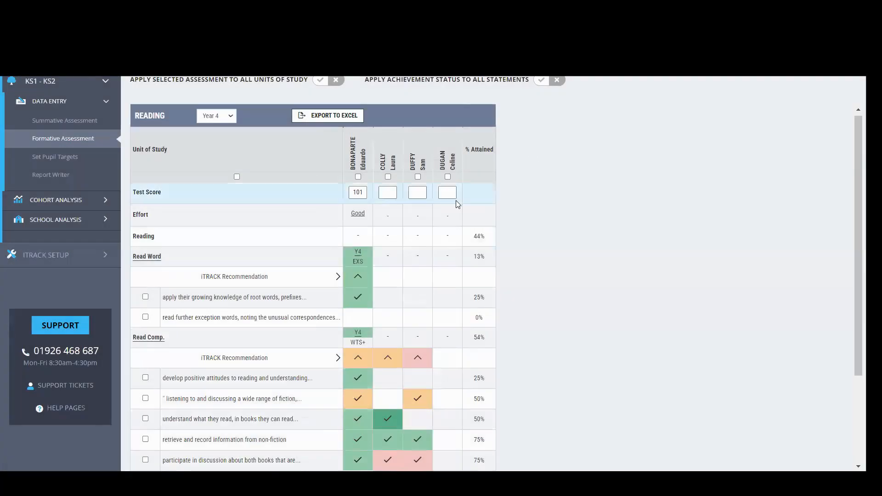
Step: For the fourth pupil, mark "understand what they read" and "retrieve and record information" at WTS+, and "participate in discussion" at EXS
scroll(496, 202, "down", 2)
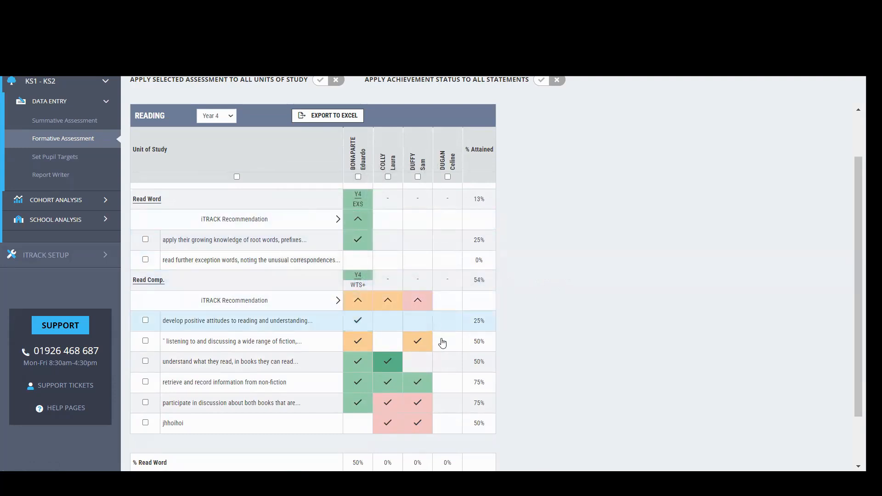
left_click(447, 361)
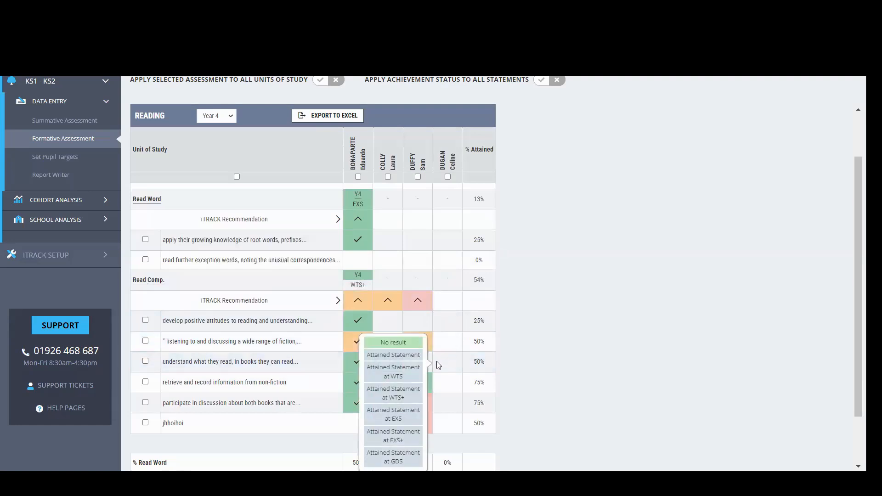
left_click(448, 383)
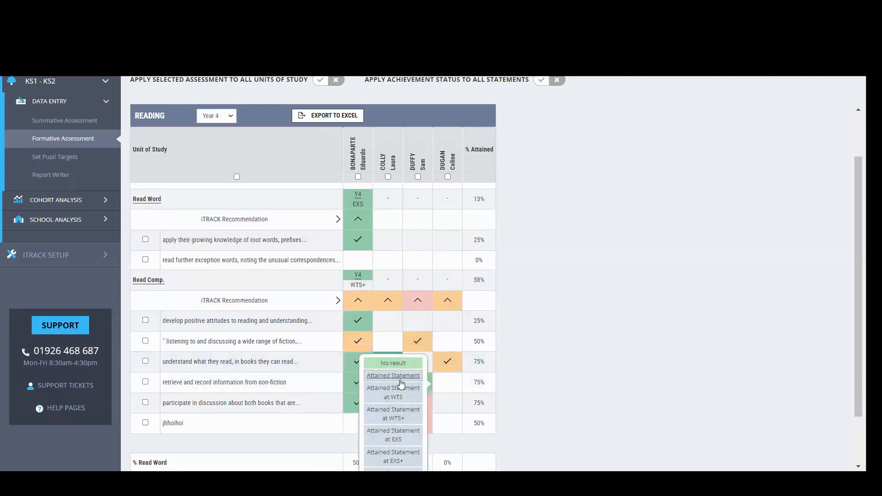
left_click(401, 384)
left_click(448, 384)
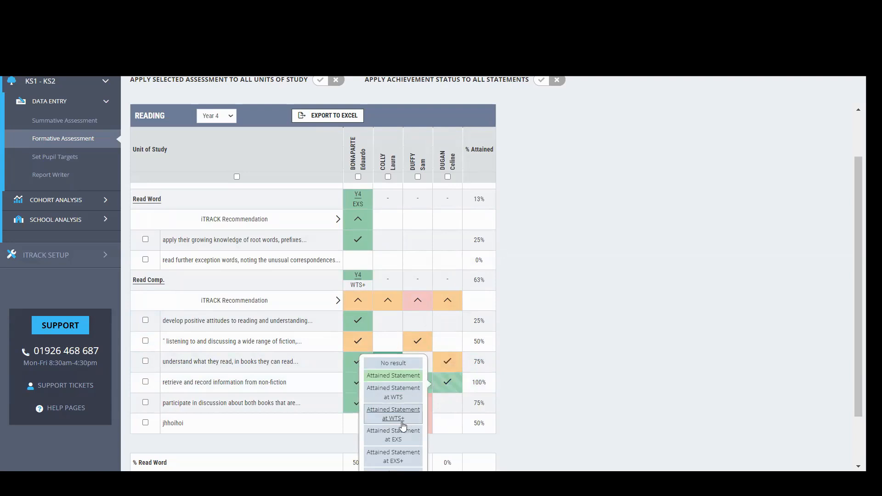
left_click(403, 426)
left_click(447, 402)
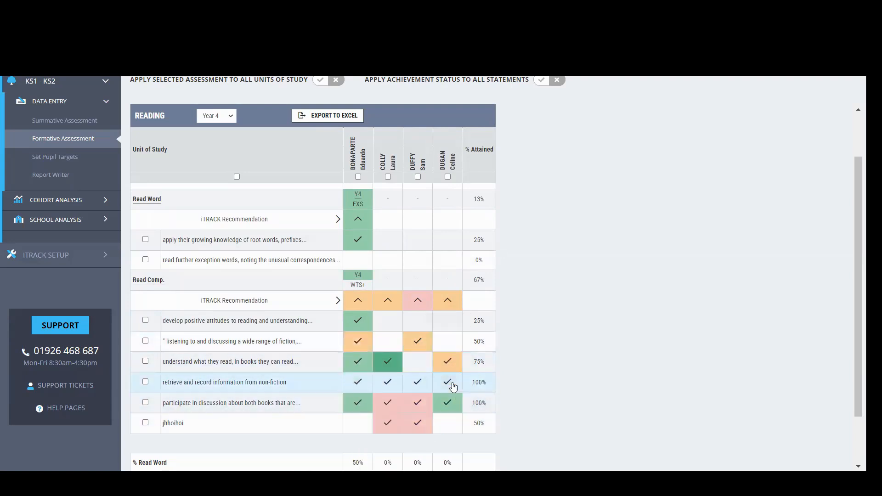
Step: Change the second pupil's "participate in discussion" and "jhhoihoi" statements to EXS
left_click(390, 407)
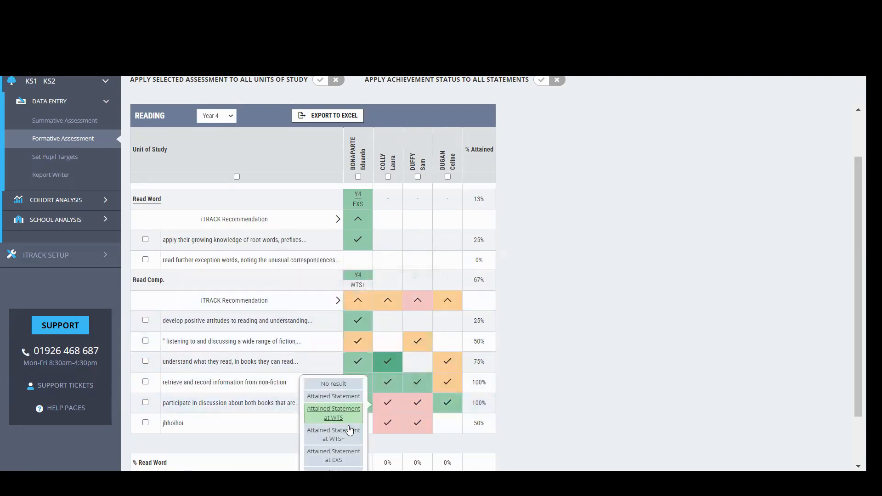
left_click(357, 458)
left_click(388, 423)
scroll(342, 455, "down", 1)
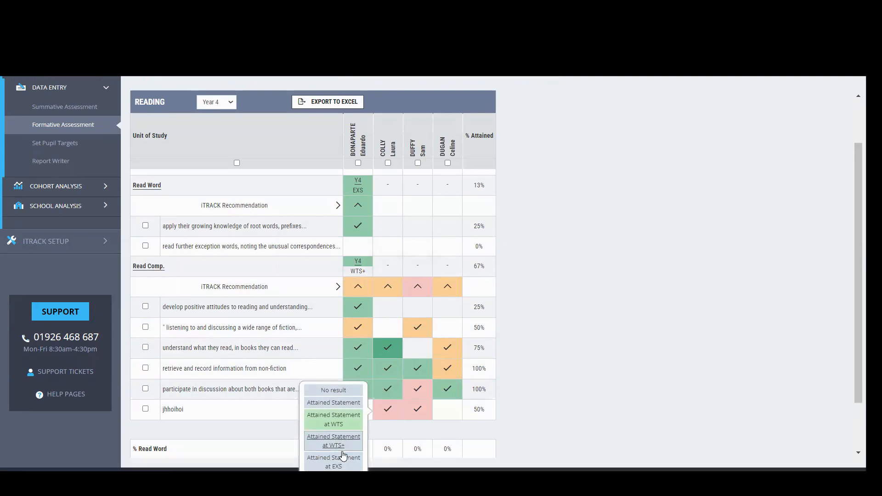
left_click(343, 412)
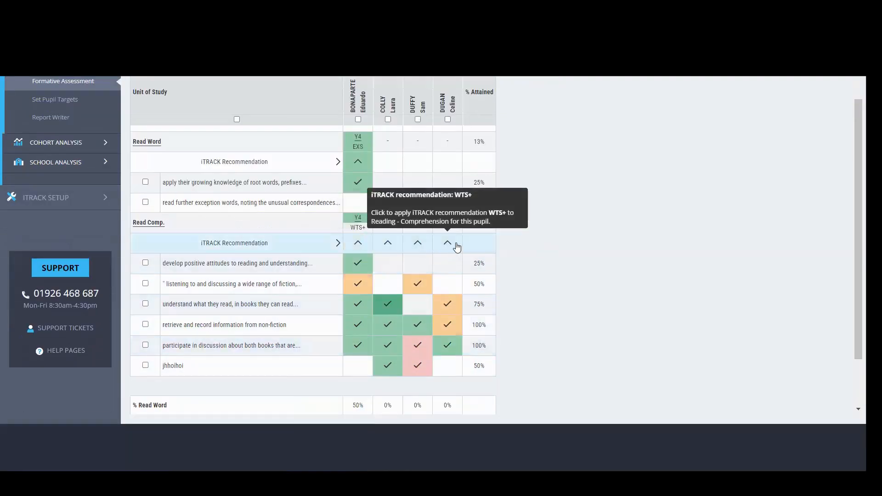
Step: Apply the Reading - Comprehension iTRACK recommendation to all pupils, and override the band with Year 4 EXS for the third pupil and GDS for the fourth
left_click(244, 243)
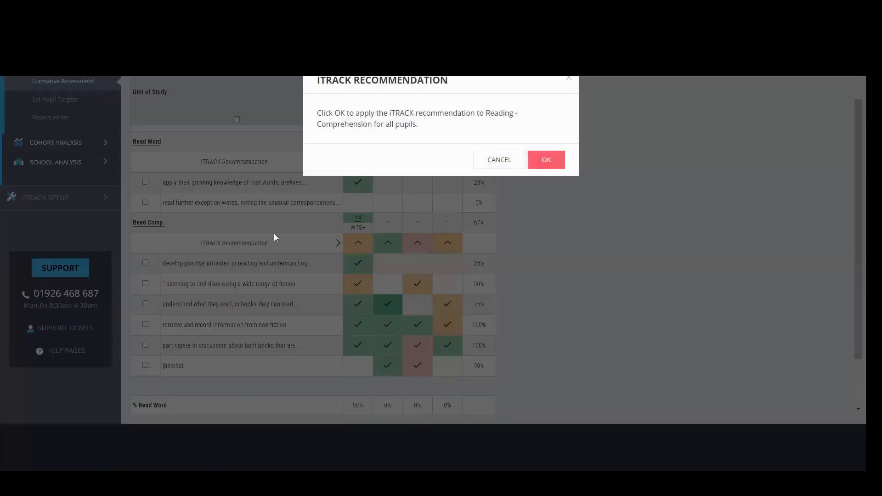
left_click(539, 160)
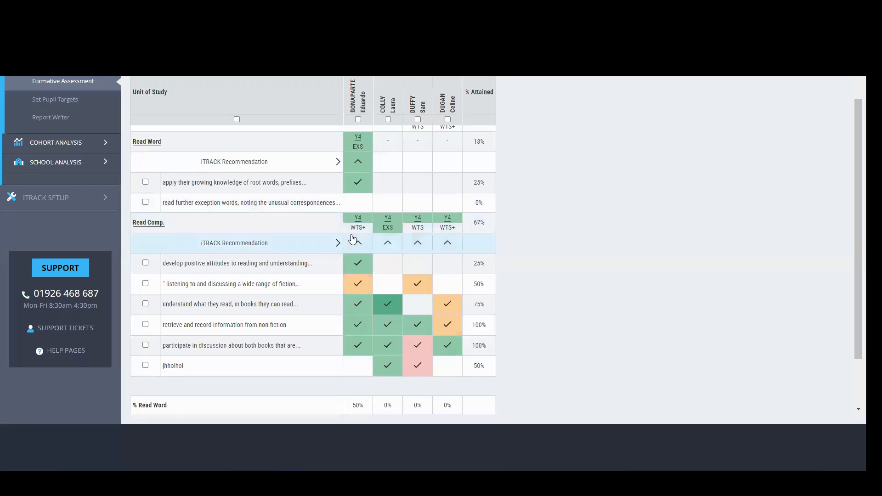
left_click(423, 222)
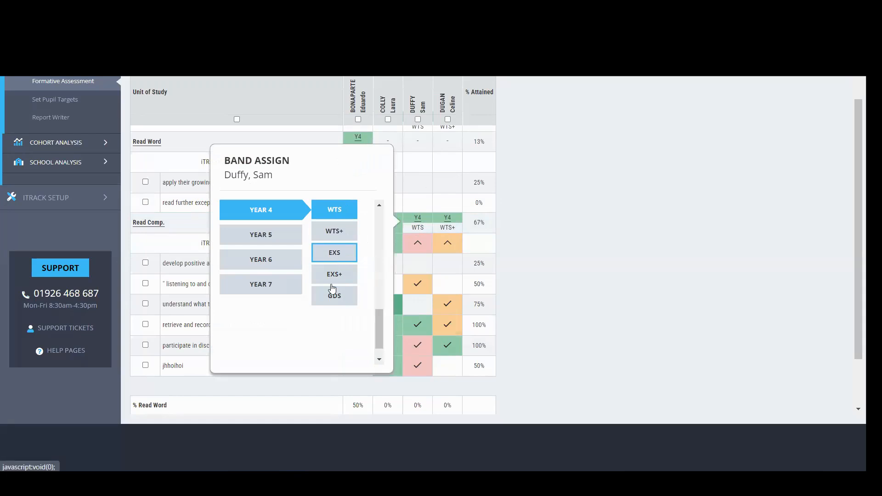
left_click(334, 252)
left_click(448, 222)
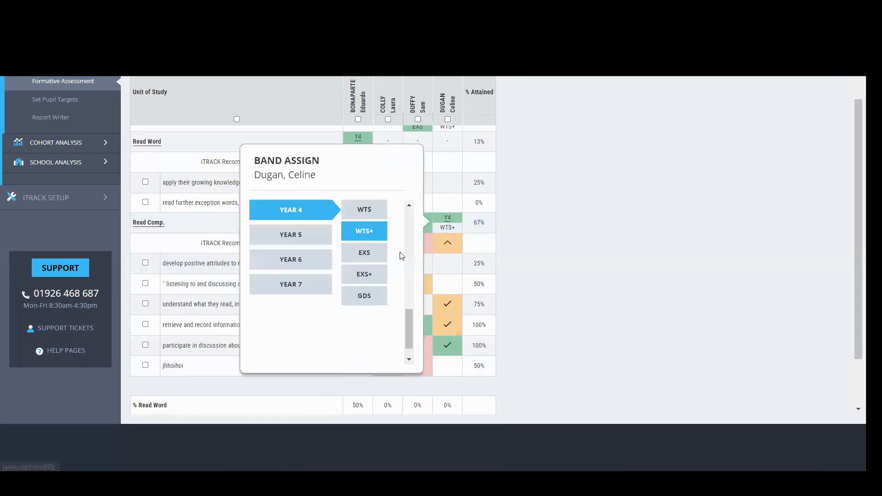
left_click(364, 296)
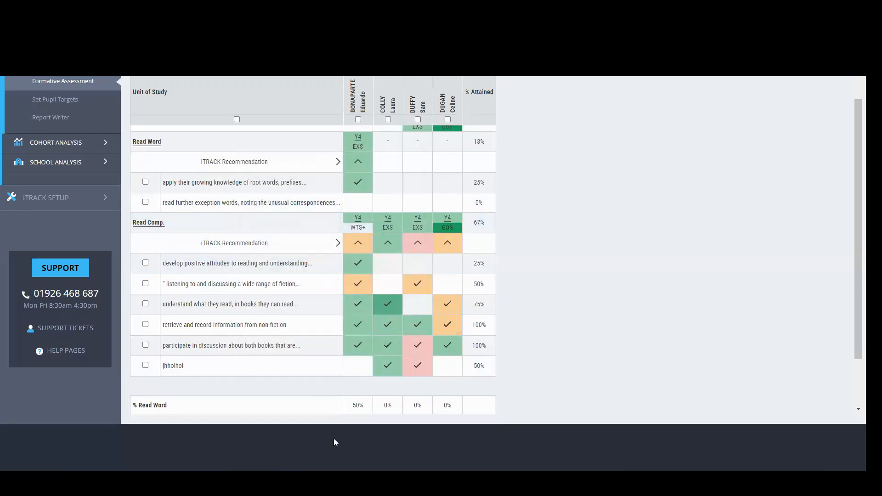
Step: Assign the overall Reading band Year 4 EXS to the second and first pupils
scroll(417, 269, "up", 2)
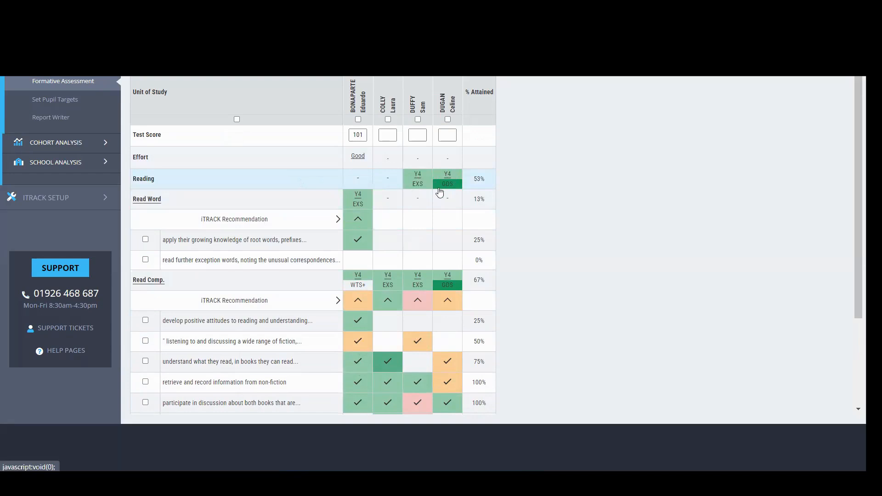
left_click(388, 178)
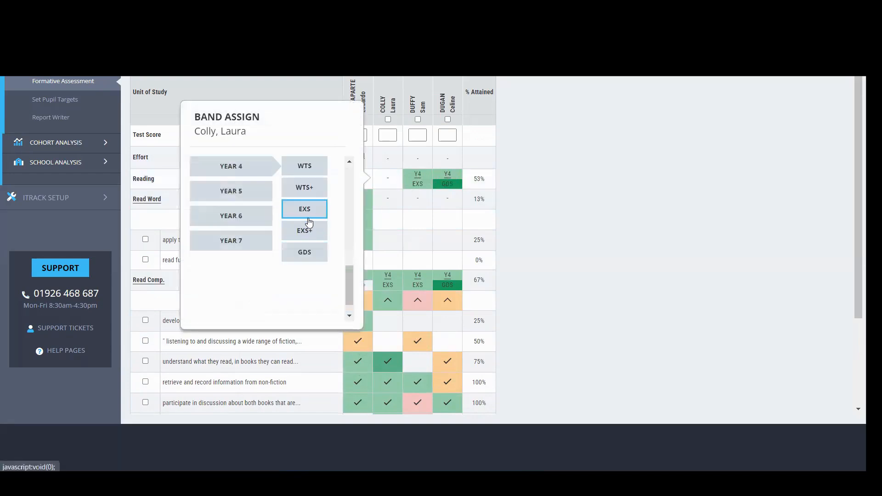
left_click(305, 207)
left_click(357, 177)
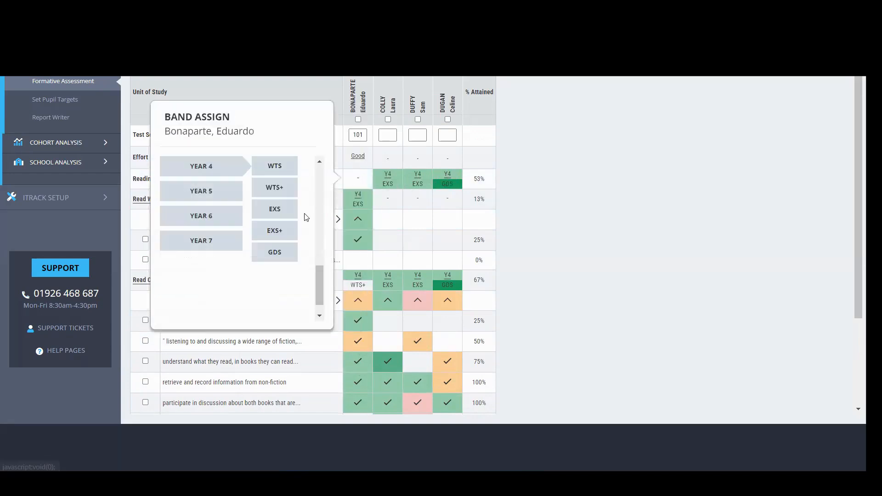
left_click(273, 207)
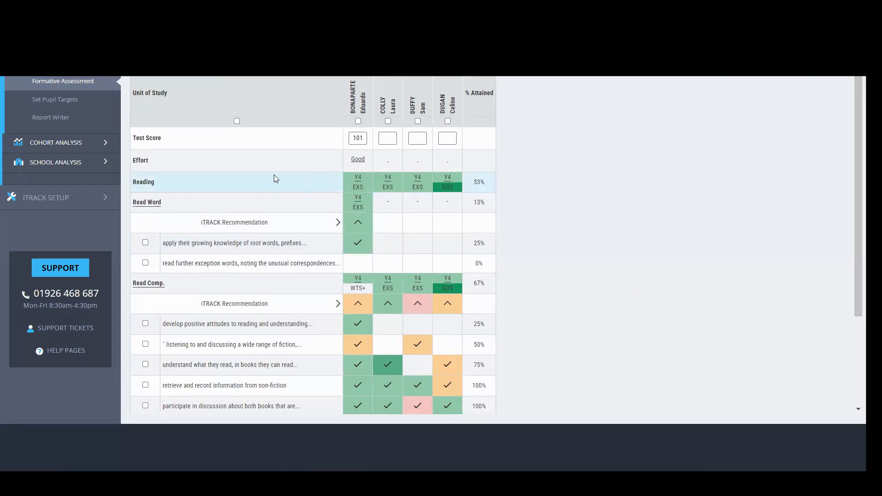
Step: Switch to the Year 3 reading statements and mark "understand what they read" at EXS for the first pupil and WTS+ for the second
scroll(223, 140, "up", 1)
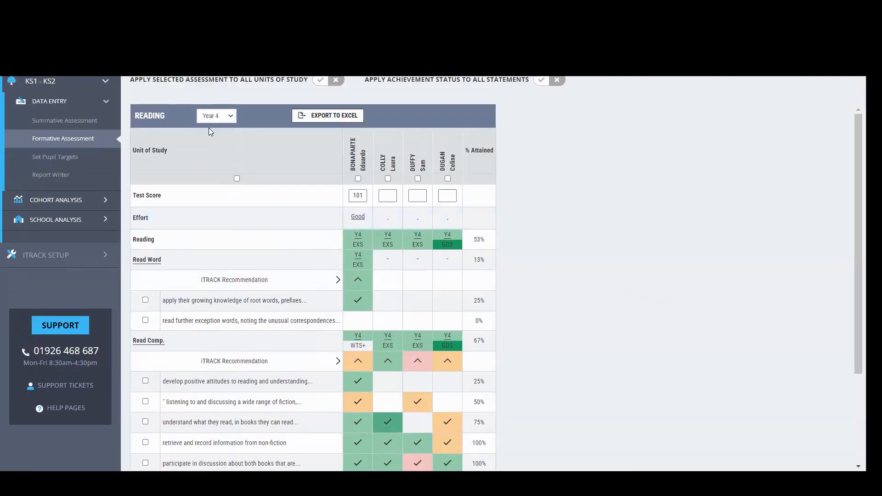
left_click(217, 118)
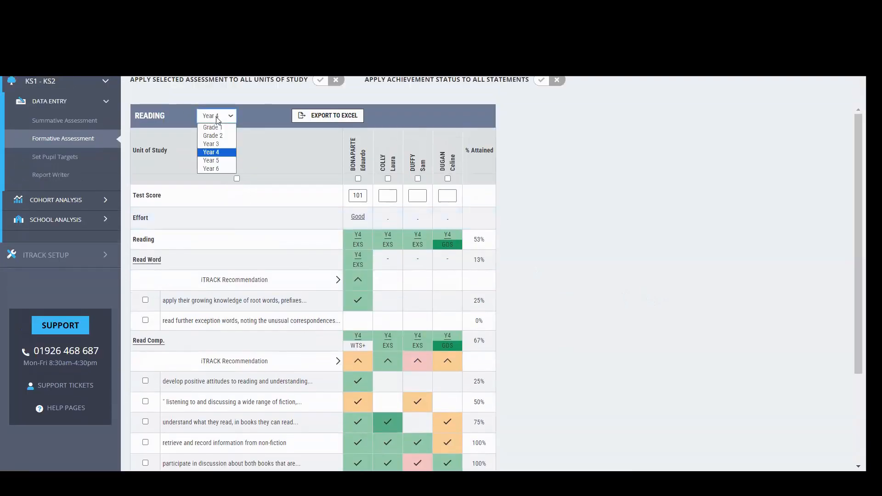
left_click(219, 144)
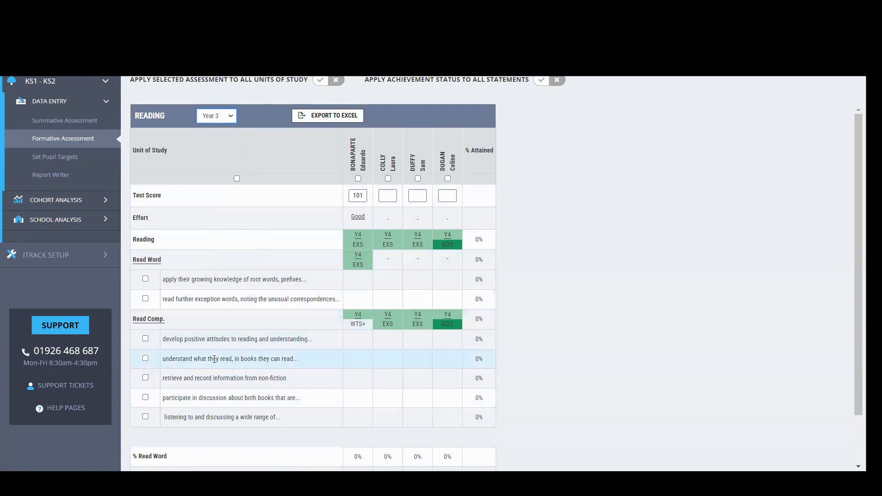
left_click(370, 362)
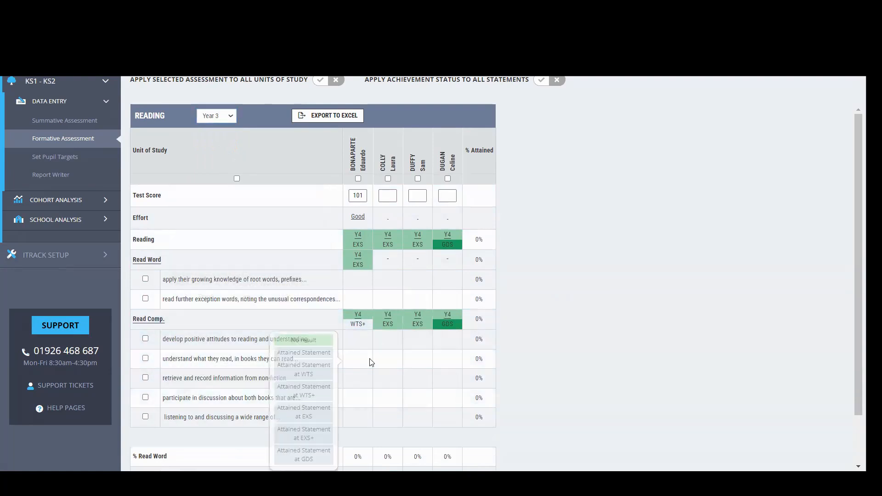
left_click(317, 417)
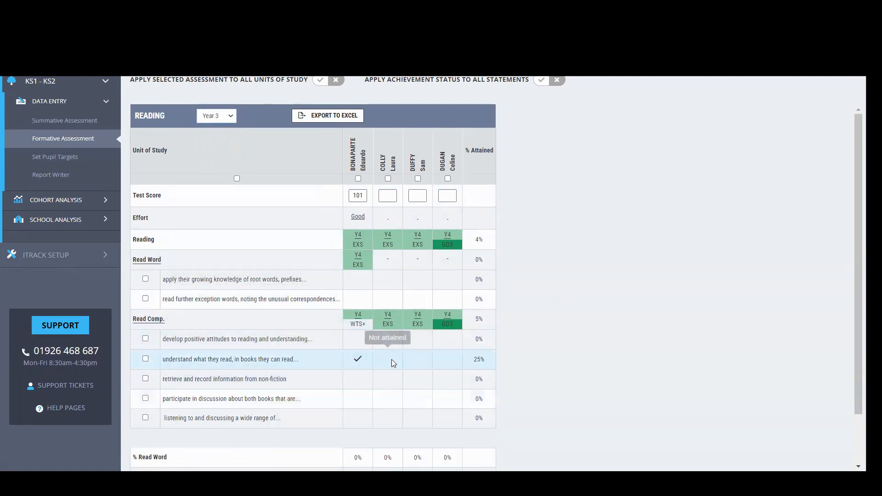
left_click(394, 363)
left_click(366, 360)
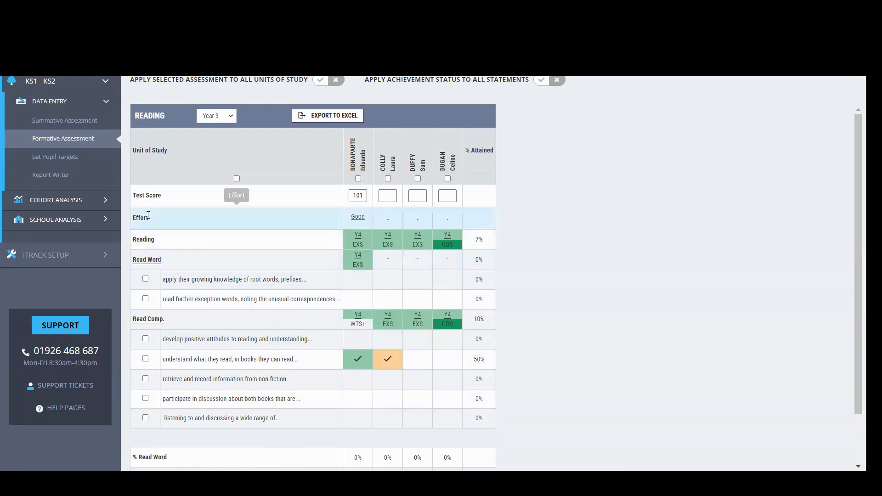
Step: Enter the effort Good and the test score 101 for the second pupil
left_click(389, 219)
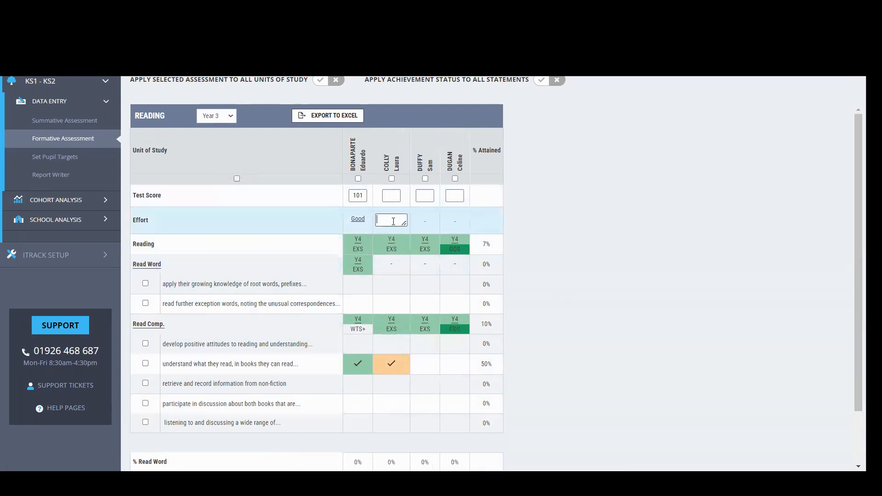
left_click(386, 194)
type("10")
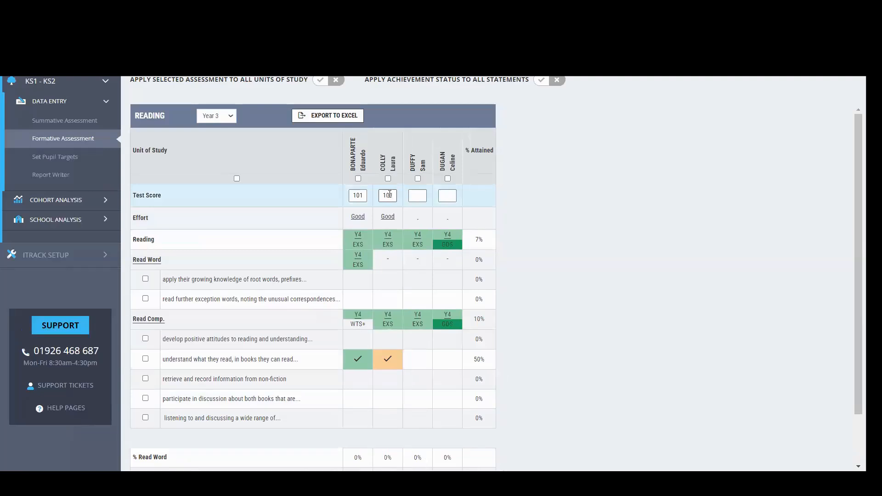
type("1")
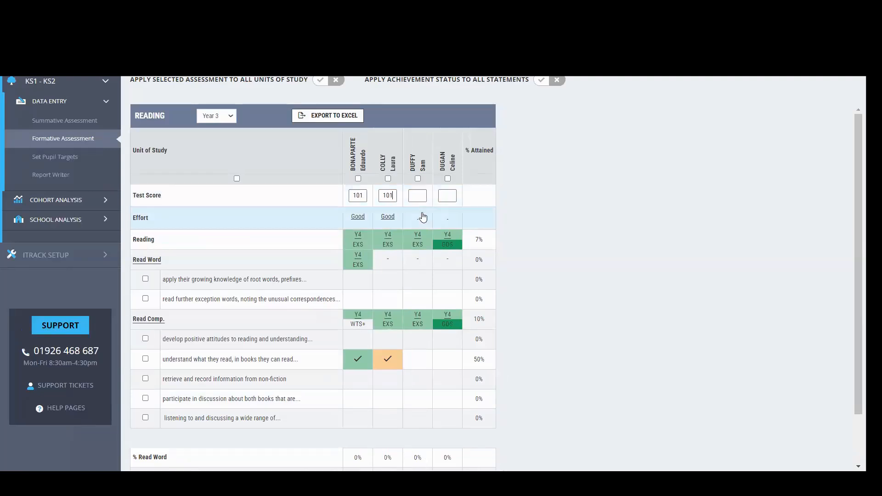
Step: Open the Formative Assessment data entry page for the Foundation Stage
scroll(500, 242, "up", 2)
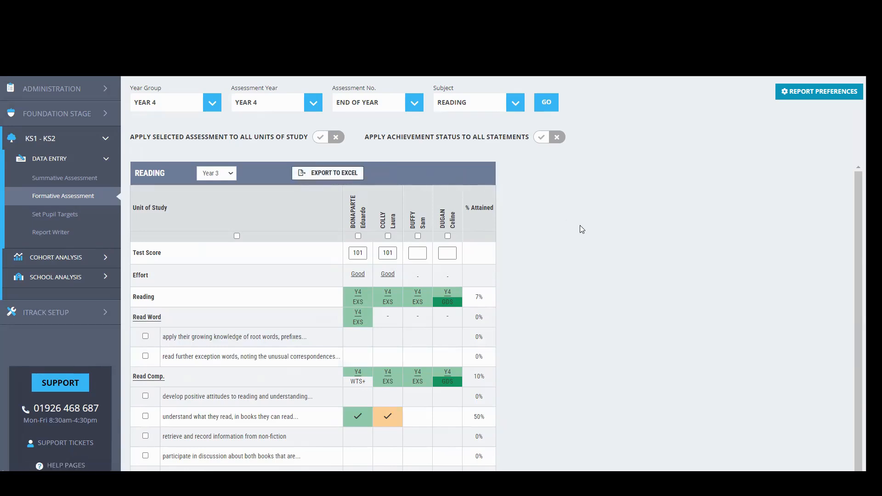
scroll(572, 232, "up", 2)
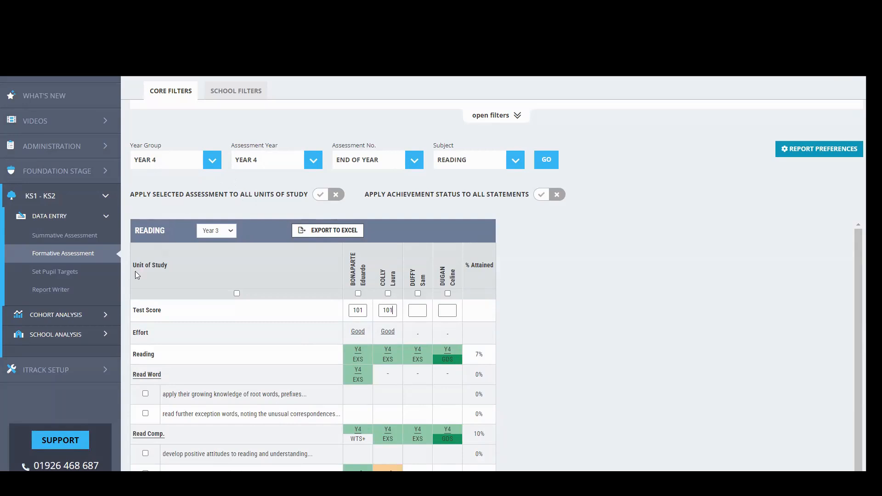
left_click(64, 172)
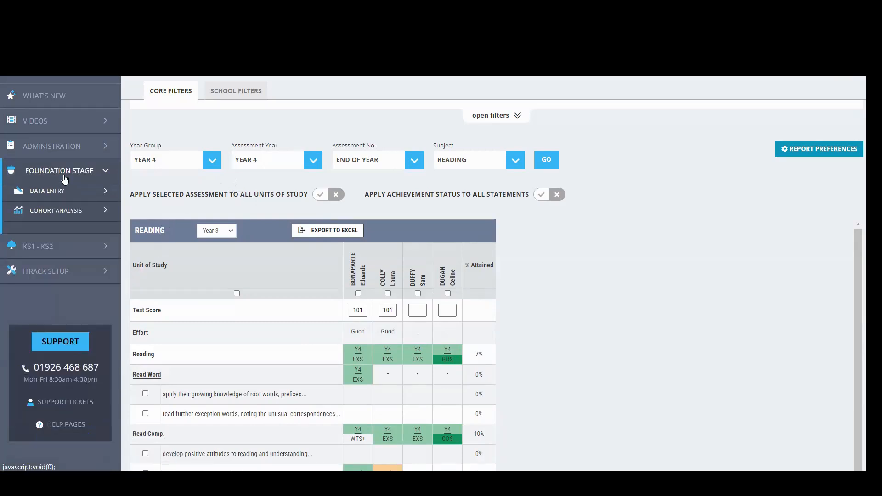
left_click(58, 191)
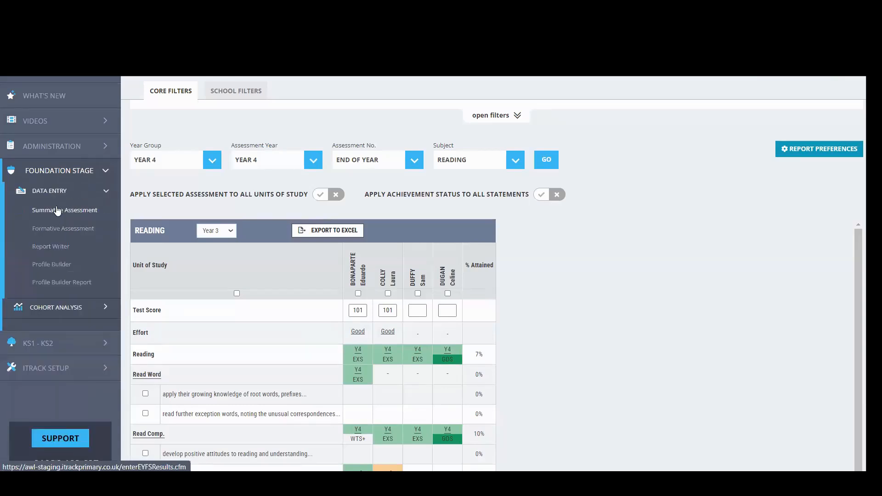
left_click(52, 228)
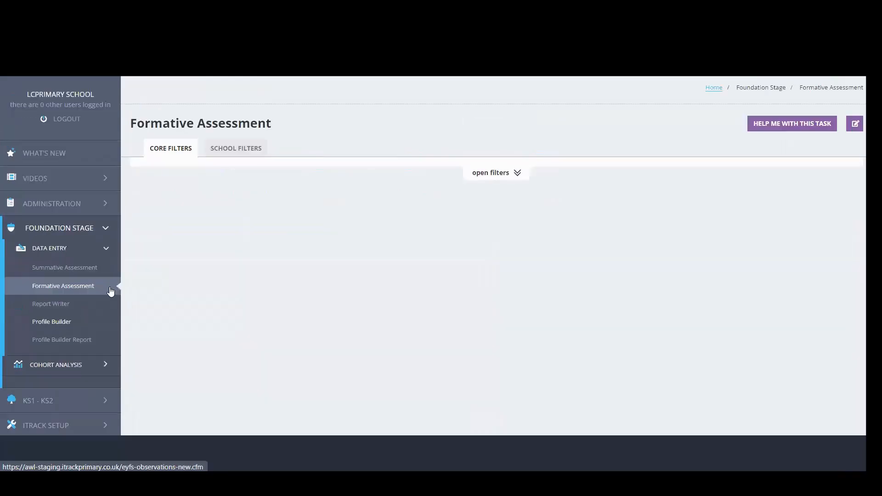
Step: Load the Reception year group's End of Year assessment for the Overall area of learning
left_click(192, 221)
left_click(184, 248)
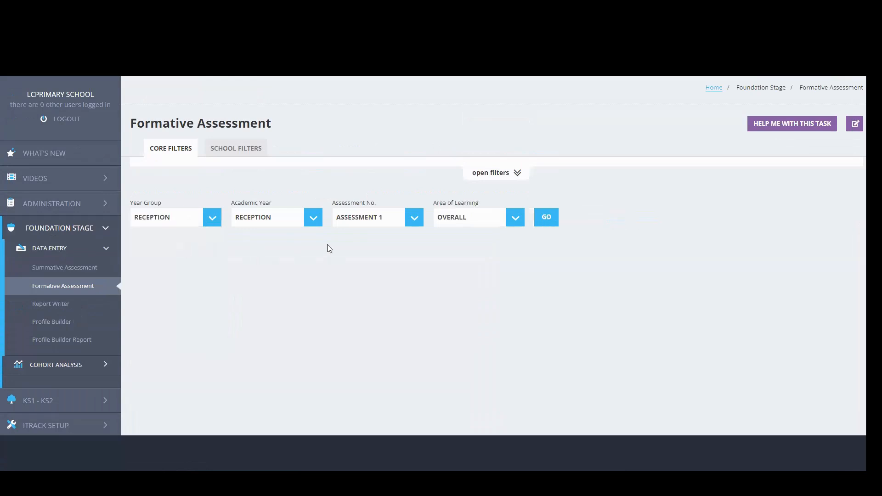
left_click(377, 221)
left_click(370, 279)
left_click(557, 218)
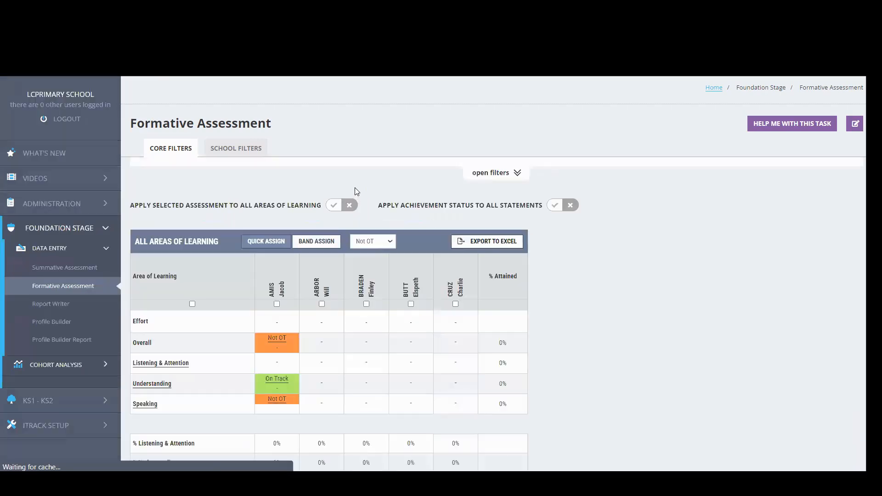
Step: Expand Listening & Attention and mark "Learn new vocabulary" as achieved for the first, third and fourth pupils
scroll(201, 317, "down", 1)
left_click(178, 353)
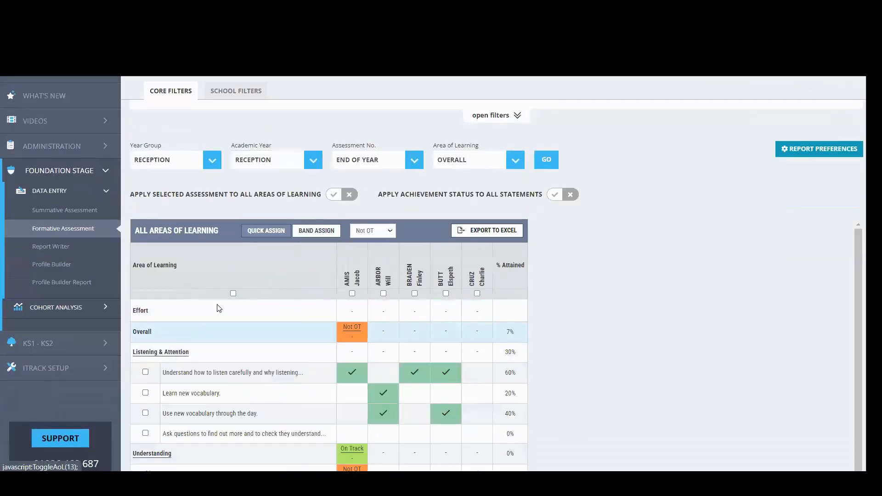
left_click(347, 379)
left_click(416, 381)
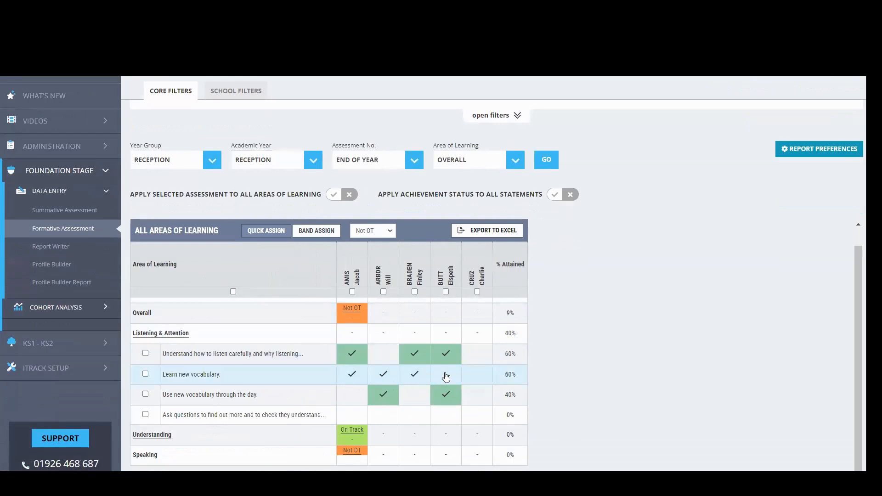
left_click(445, 377)
Step: Mark "Use new vocabulary through the day" achieved for the first and third pupils, and "Ask questions to find out more" for the first, third and fourth
left_click(419, 400)
left_click(413, 422)
left_click(447, 420)
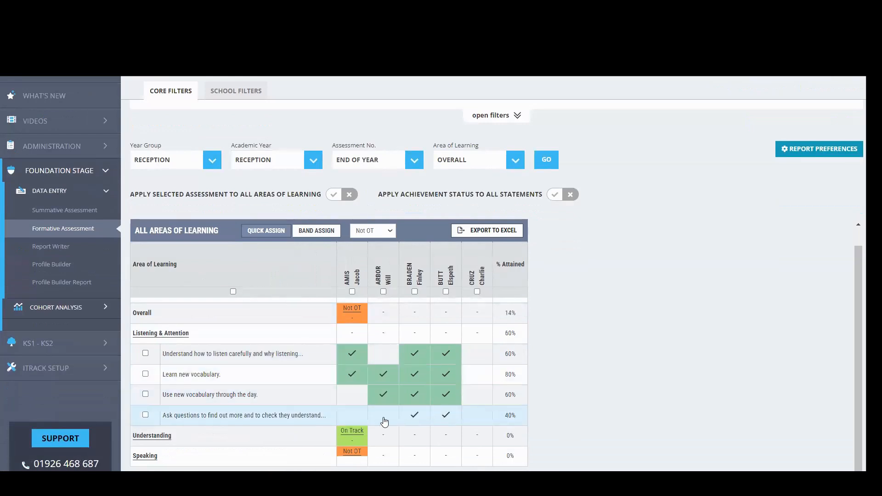
left_click(356, 418)
left_click(352, 397)
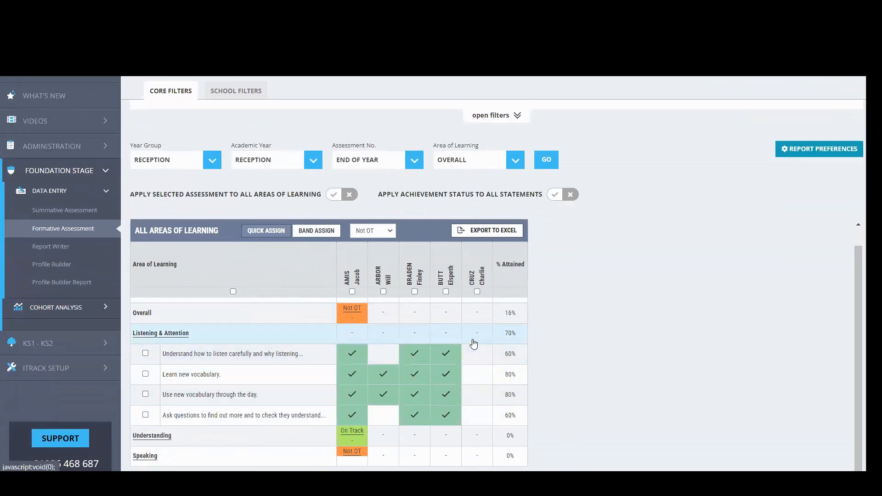
Step: Mark the second pupil's remaining Listening & Attention statements and all four of the fifth pupil's statements as achieved
left_click(379, 416)
left_click(384, 357)
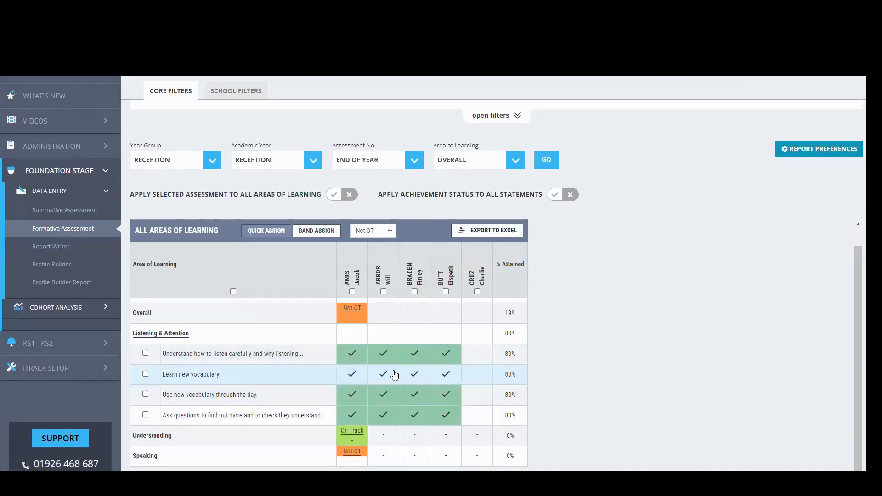
left_click(476, 355)
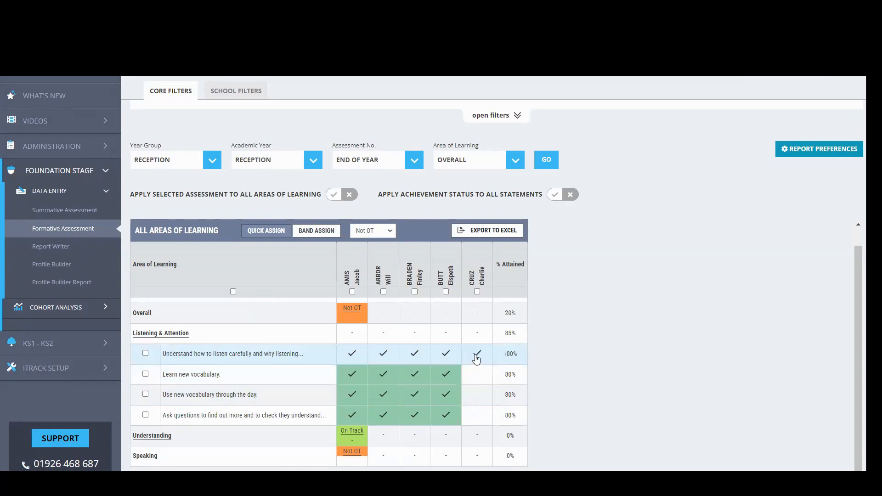
left_click(476, 375)
left_click(476, 396)
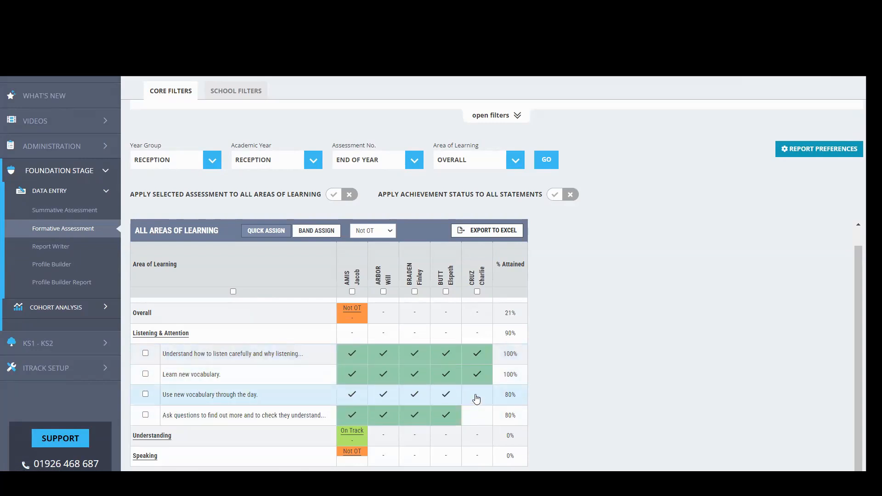
left_click(476, 419)
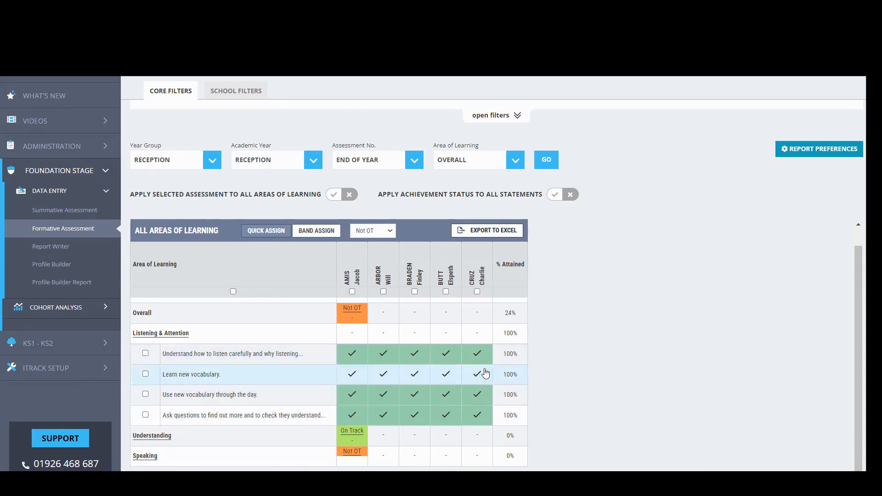
Step: Assign the Overall band On Track to the second pupil
scroll(586, 269, "down", 1)
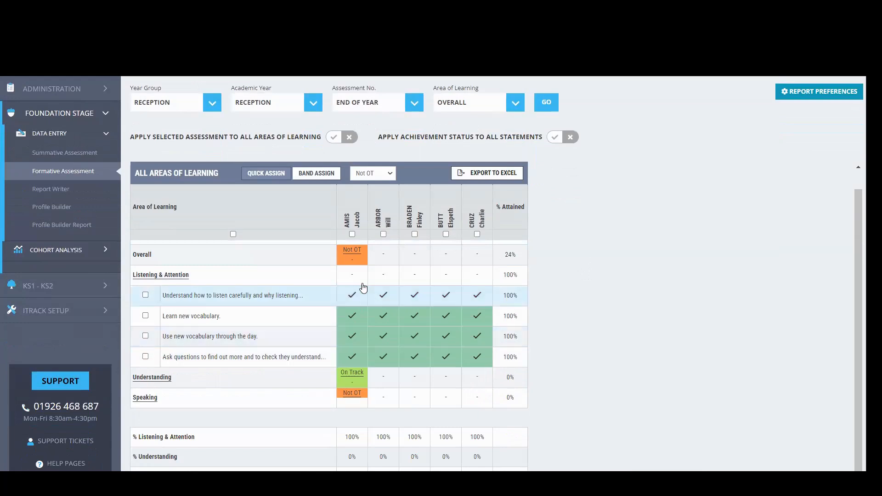
left_click(387, 256)
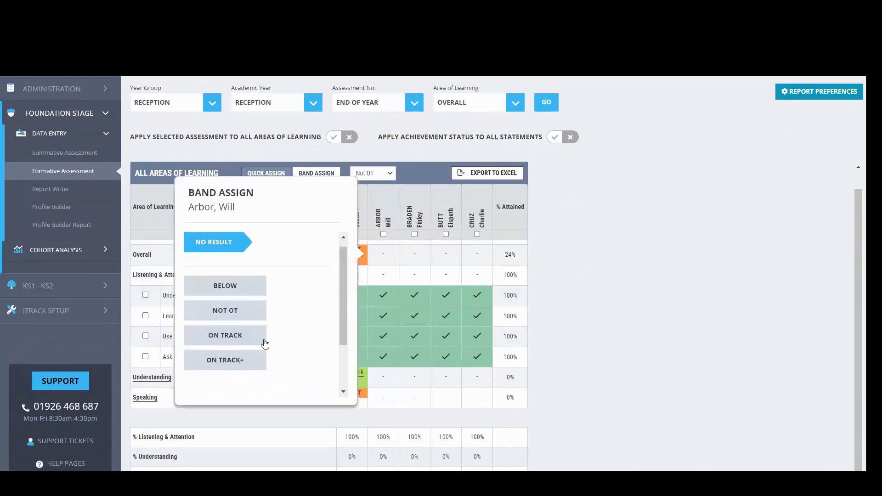
left_click(288, 340)
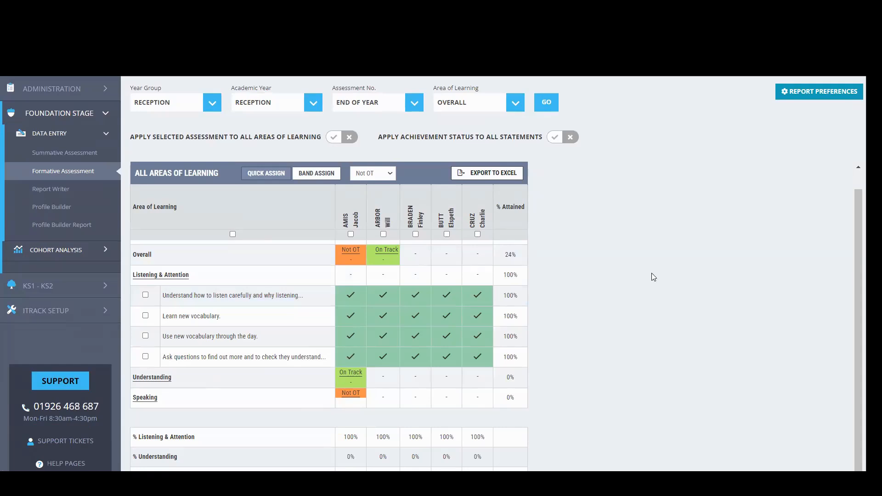
Step: Examine the attainment percentages for each statement and for each pupil's areas of learning
scroll(651, 273, "down", 1)
left_click_drag(507, 196, 517, 238)
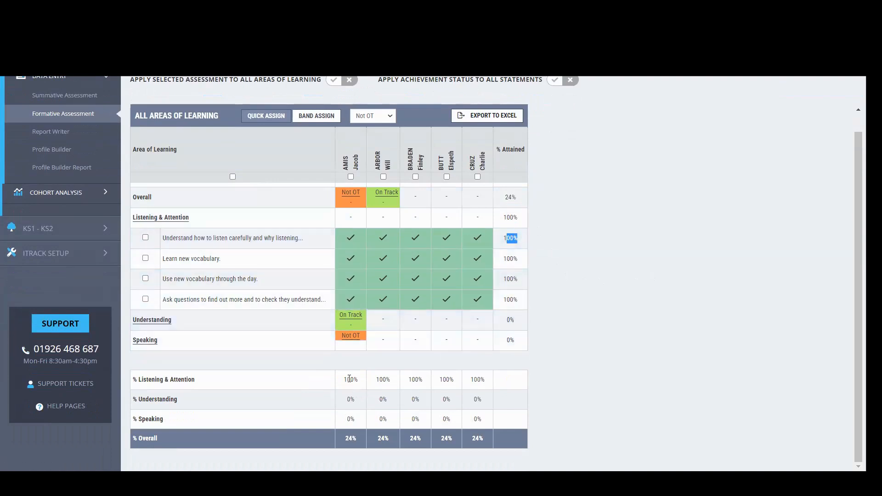
left_click_drag(349, 378, 453, 400)
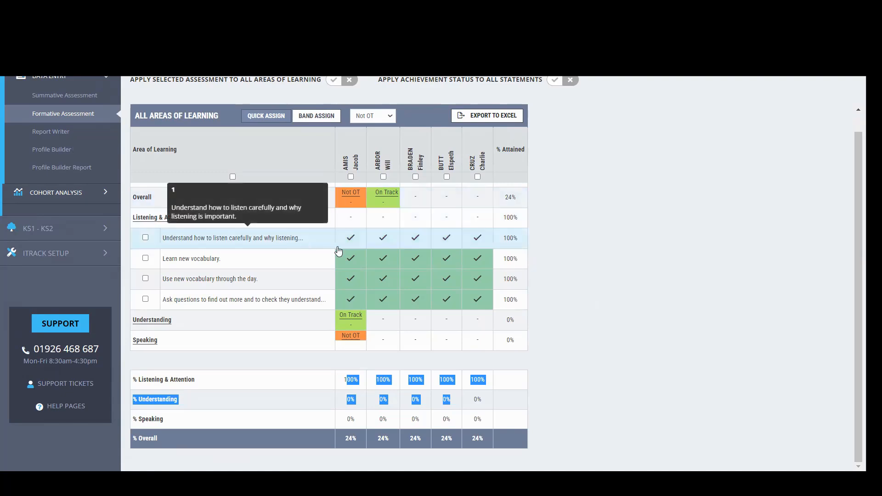
Step: Switch to the iTRACK Linear v Non-Linear presentation in PowerPoint and compare the Linear and Non-Linear / 'On-Track' progress slides
mouse_move(435, 481)
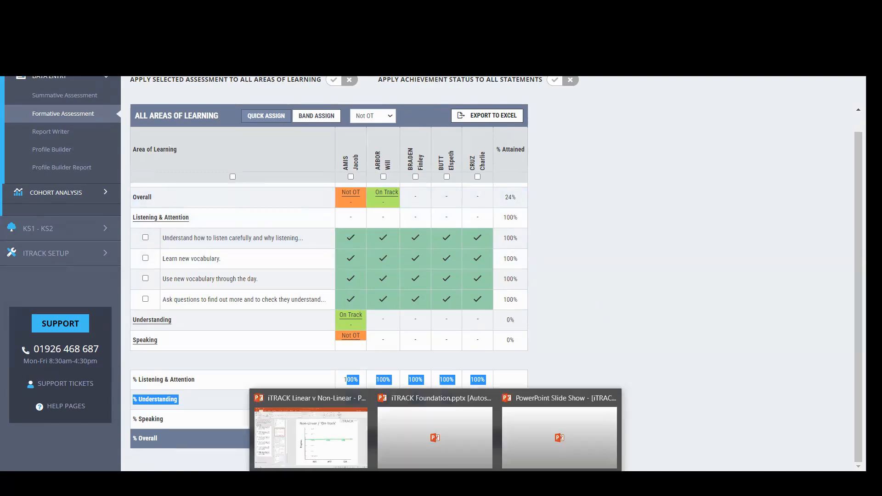
left_click(331, 444)
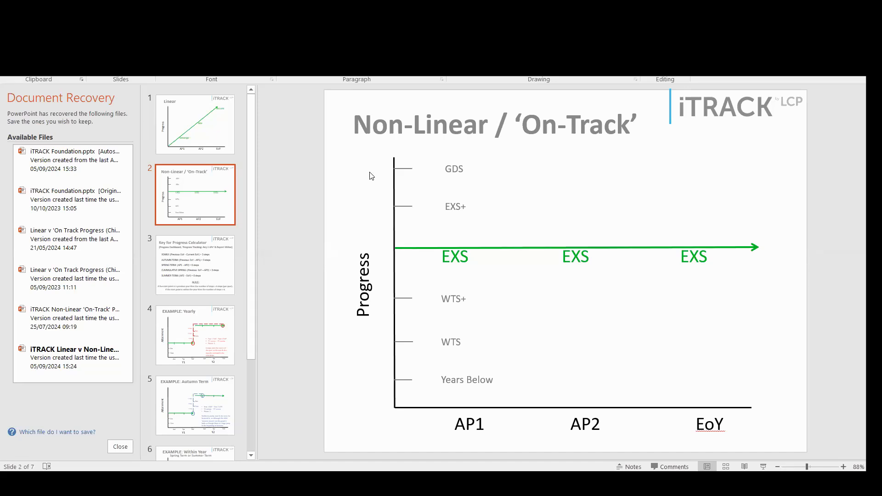
left_click(229, 150)
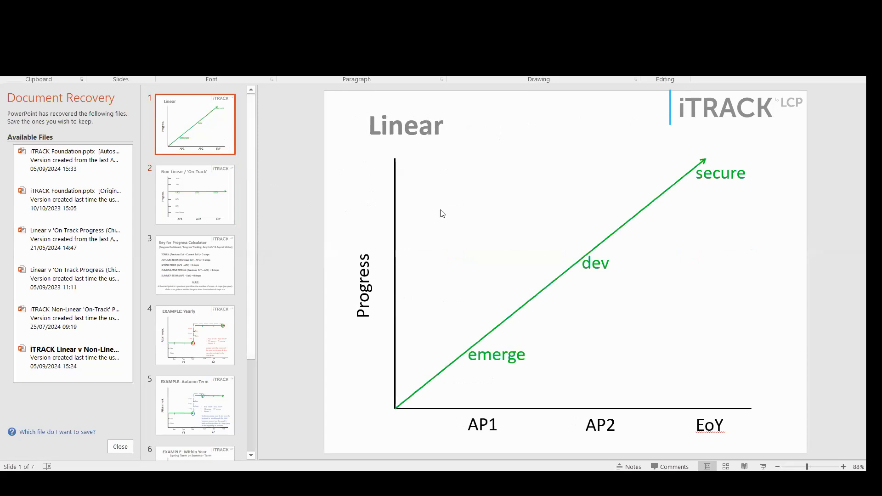
left_click(193, 210)
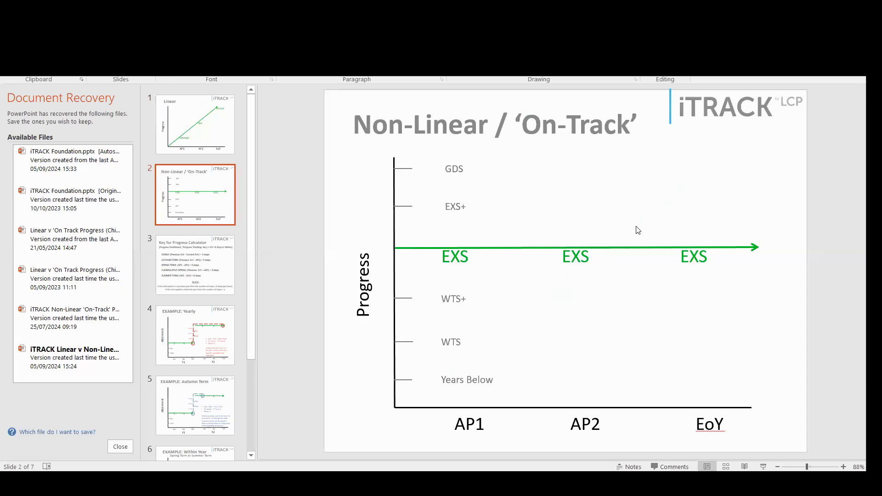
left_click(454, 252)
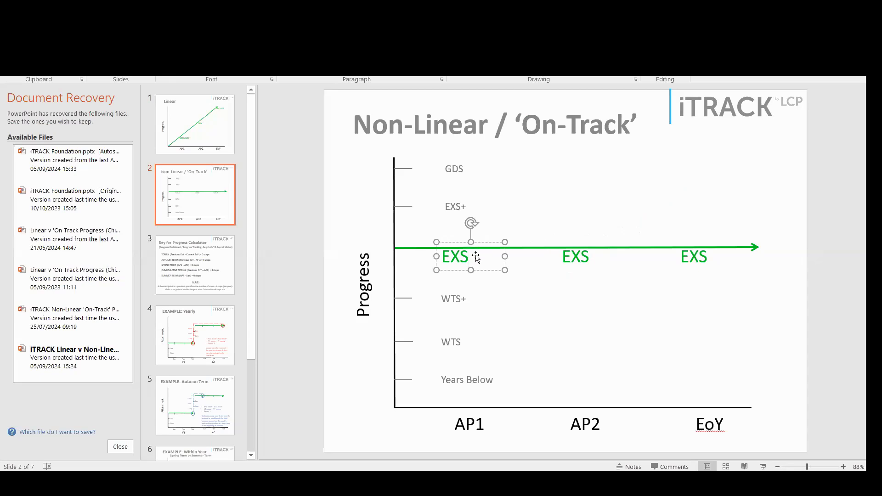
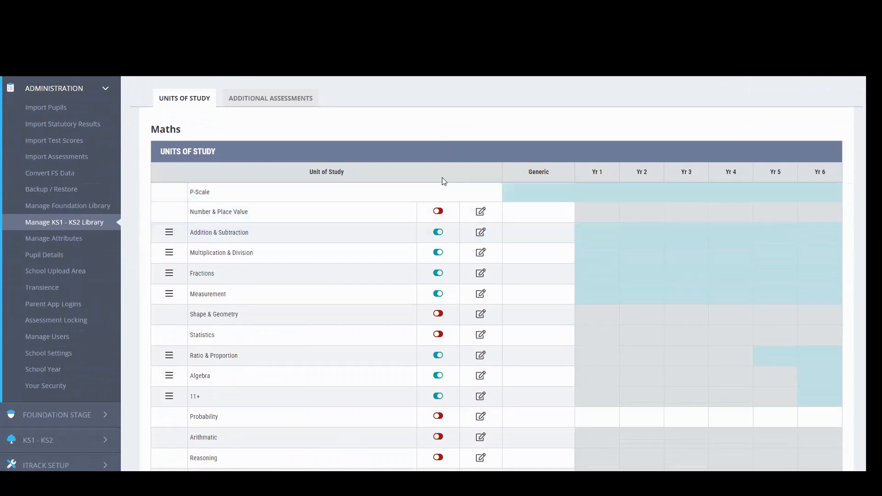
Step: Enable the Maths unit of study Number & Place Value and save it with Continuous Assessment set to Yes
left_click(438, 211)
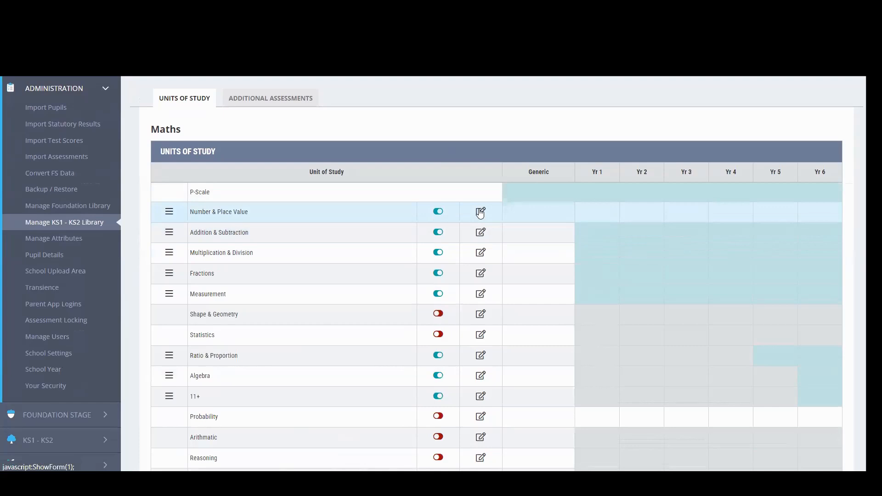
left_click(480, 212)
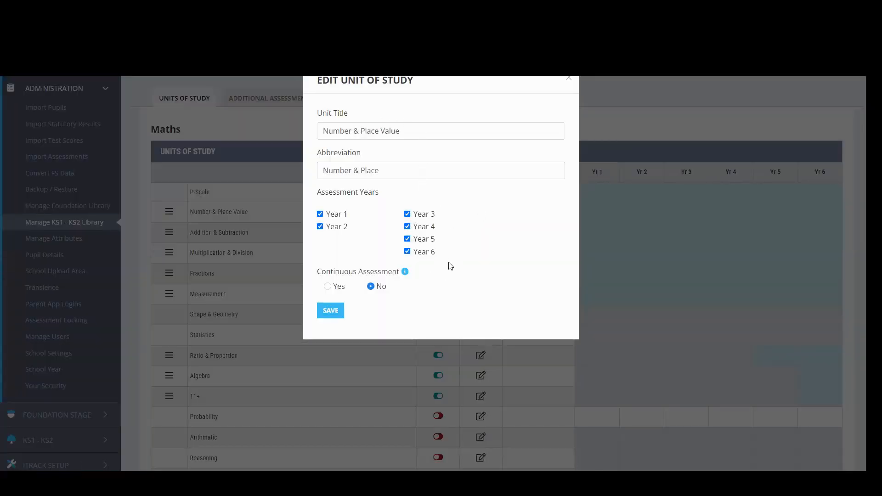
left_click_drag(450, 266, 309, 116)
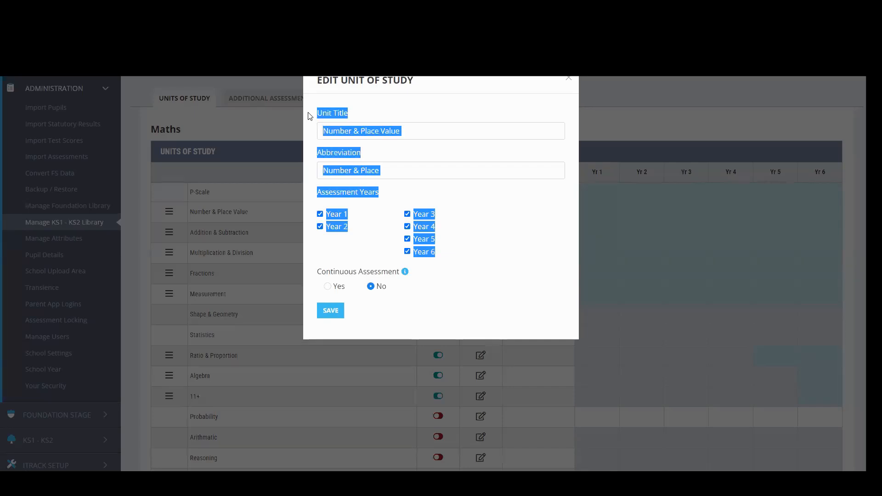
left_click(460, 191)
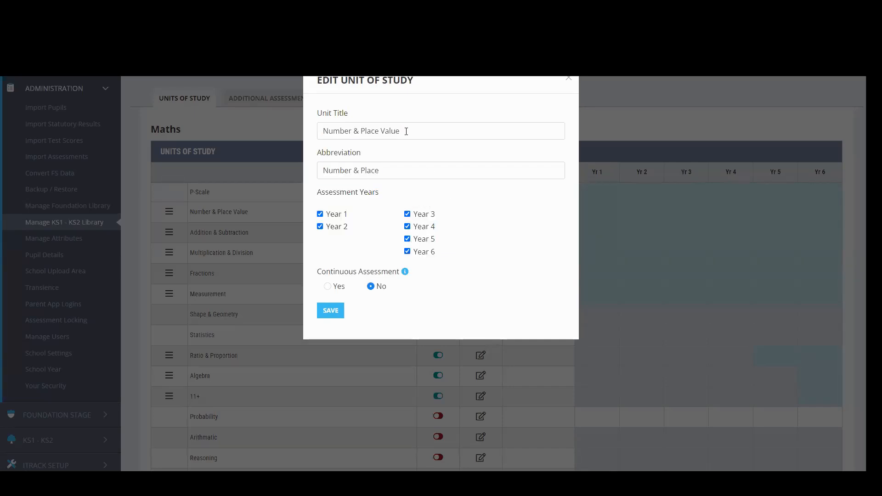
left_click_drag(317, 272, 377, 286)
left_click(388, 287)
left_click(328, 287)
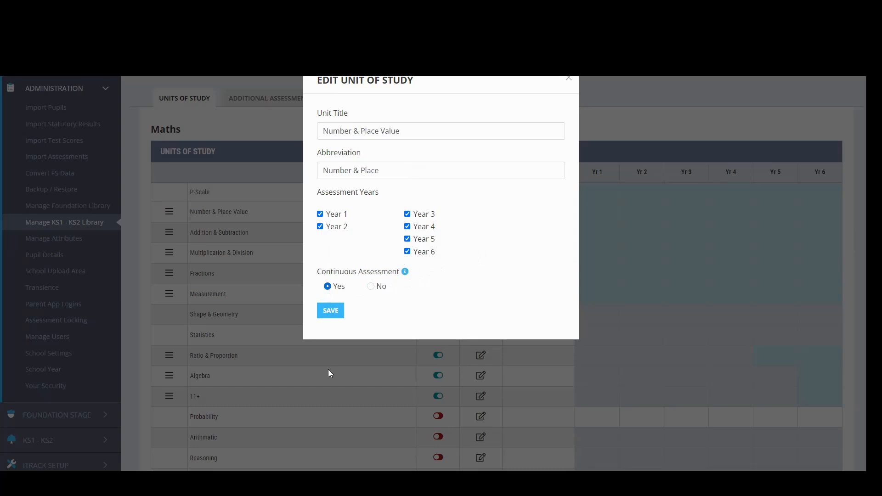
left_click(332, 311)
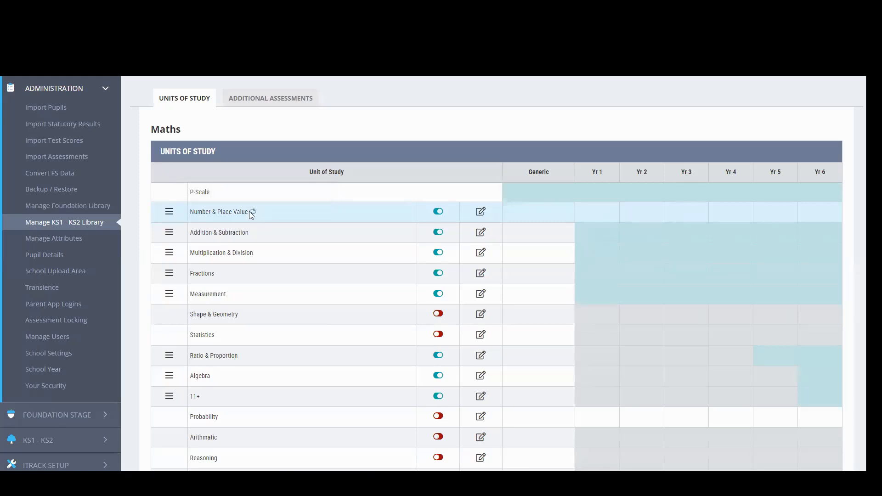
mouse_move(254, 210)
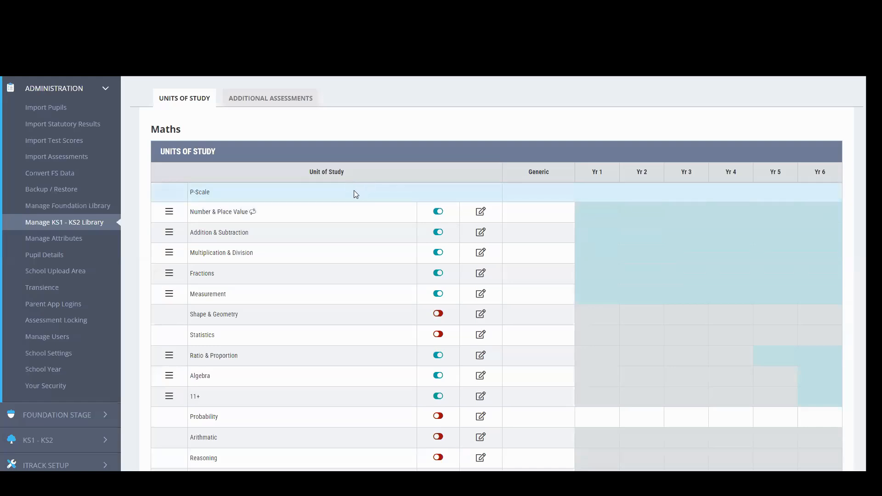
Step: Open the Summative Assessment data entry page for KS1 - KS2
left_click(42, 440)
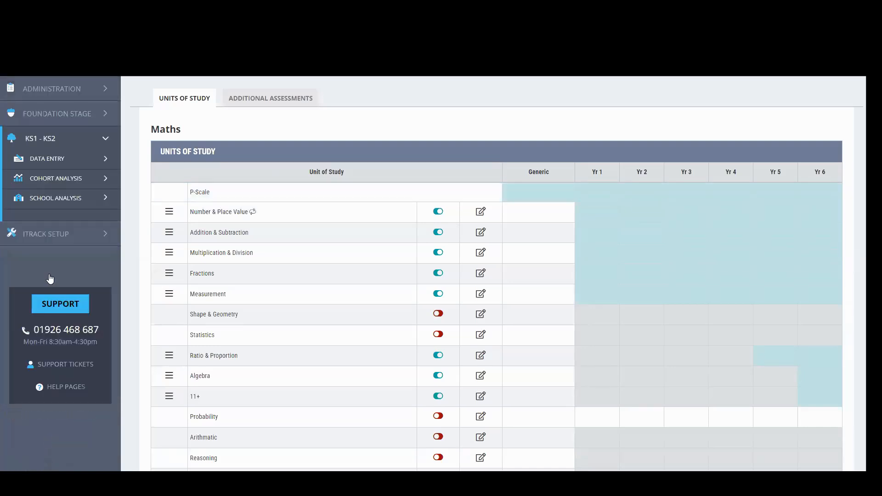
left_click(49, 158)
left_click(63, 182)
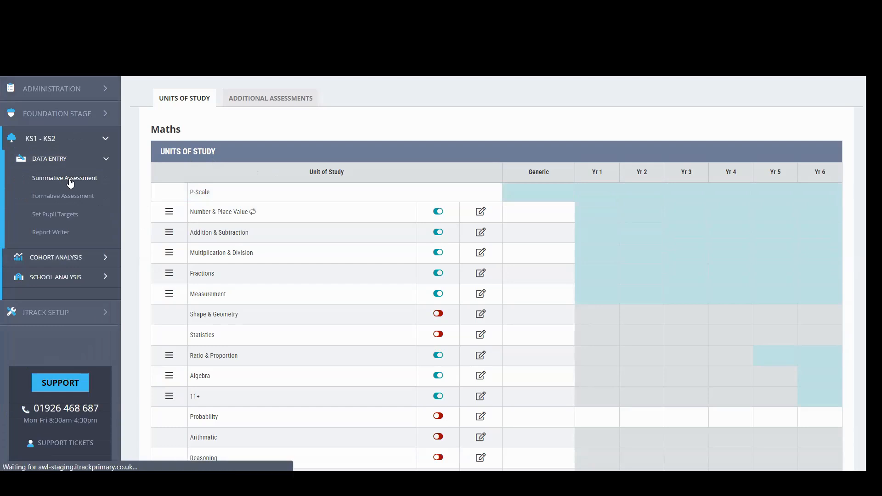
Step: Load the Summative Assessment sheet for Year 4, Assessment 1, Maths
left_click(190, 218)
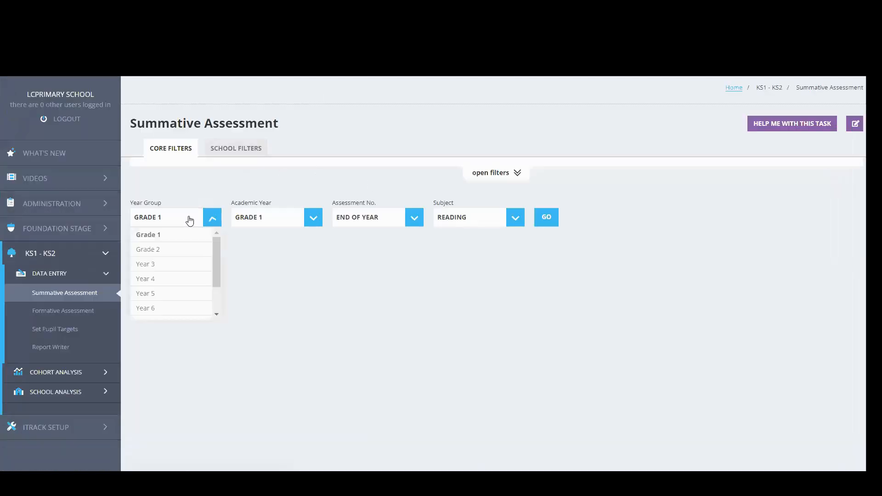
left_click(170, 306)
left_click(391, 220)
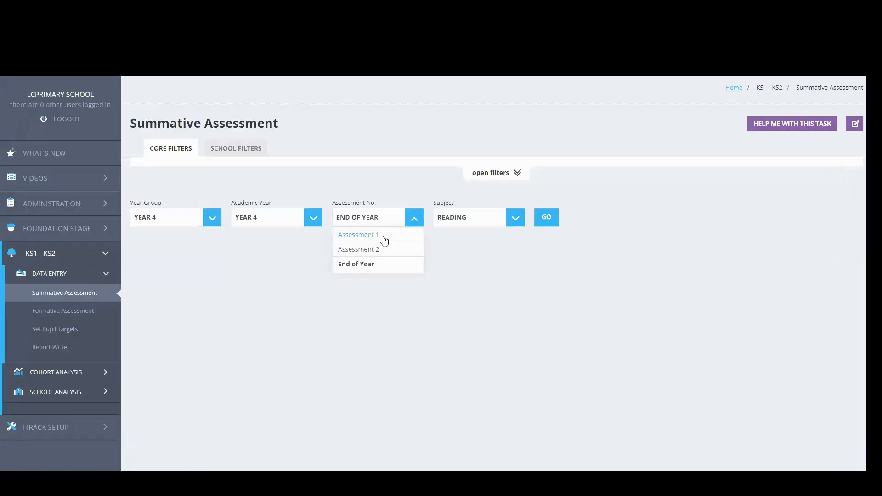
left_click(384, 236)
left_click(468, 223)
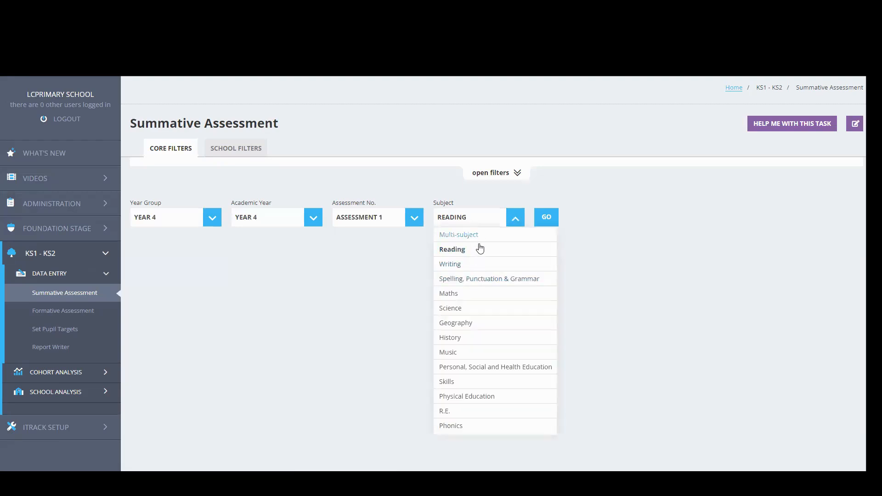
left_click(465, 297)
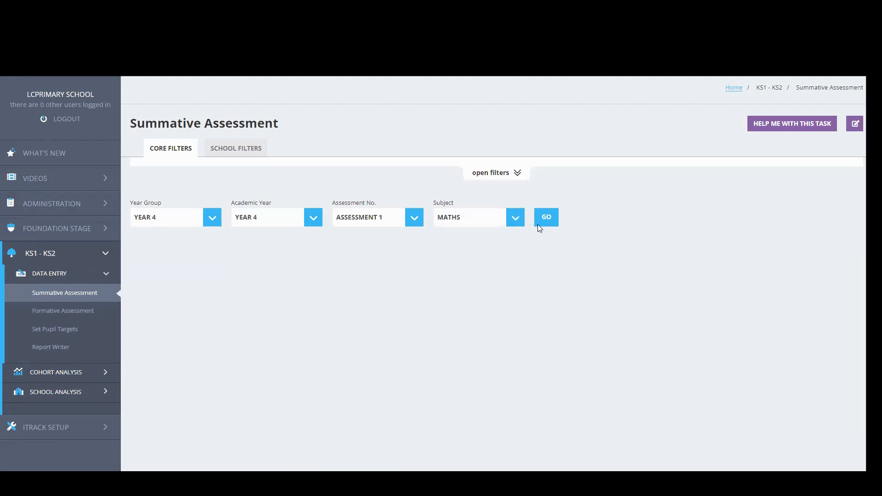
left_click(540, 221)
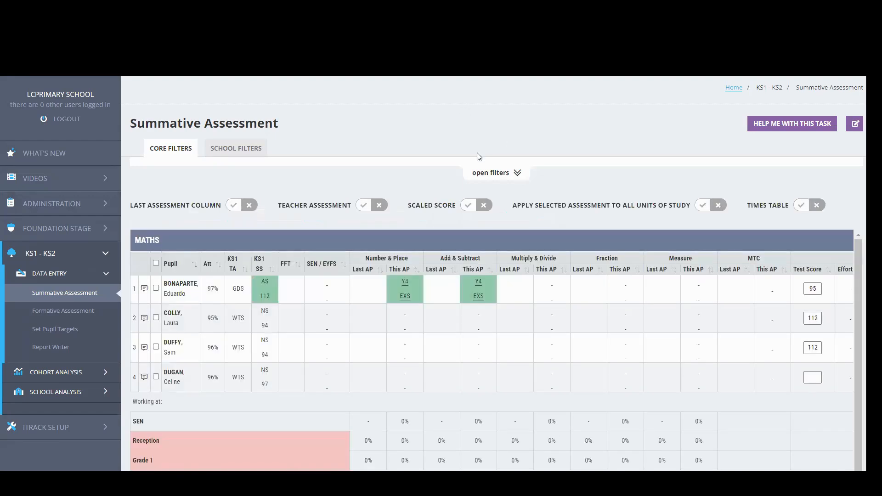
Step: Enable applying the selected assessment to all units of study and assign Year 4 GDS to the first pupil
scroll(478, 151, "down", 1)
left_click(594, 271)
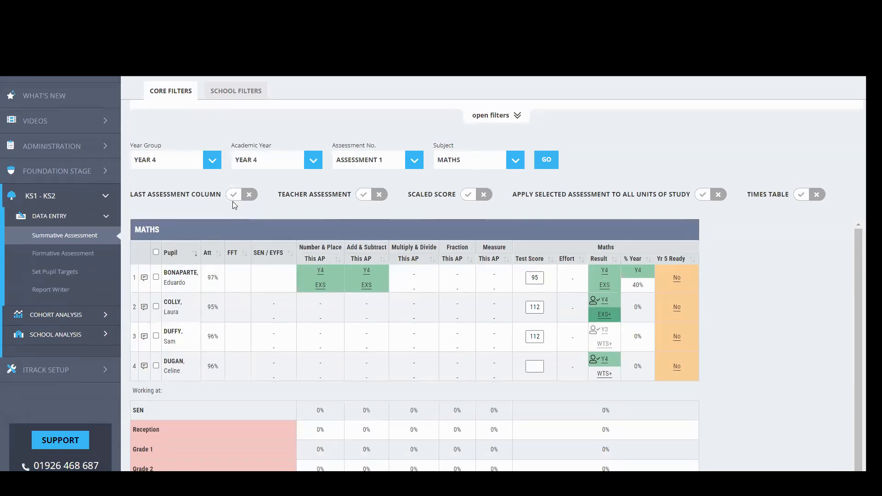
left_click(702, 194)
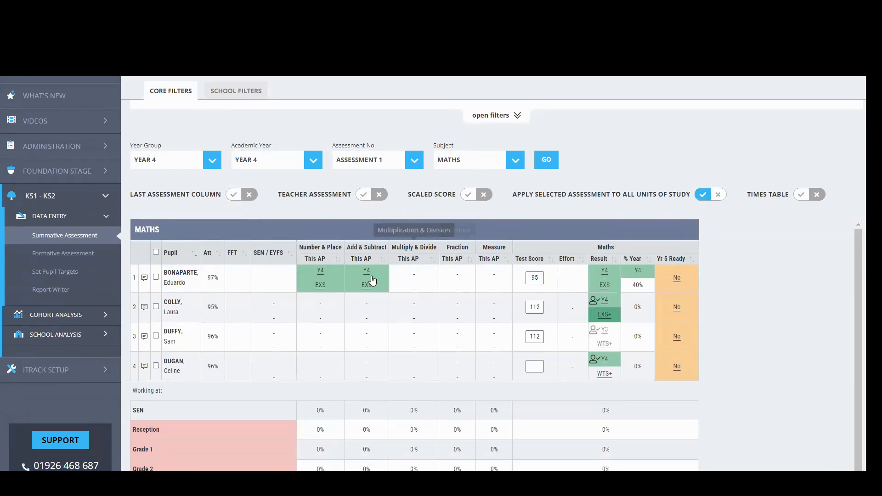
left_click(412, 276)
scroll(254, 285, "down", 4)
mouse_move(254, 285)
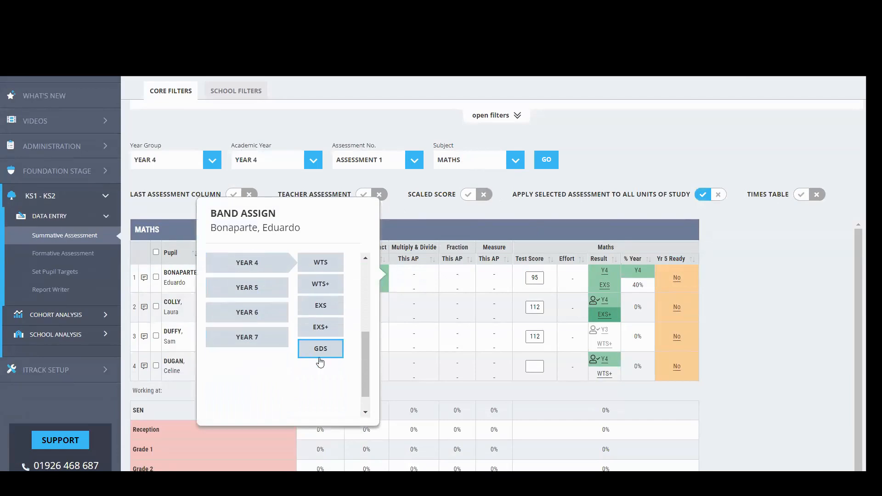
left_click(321, 348)
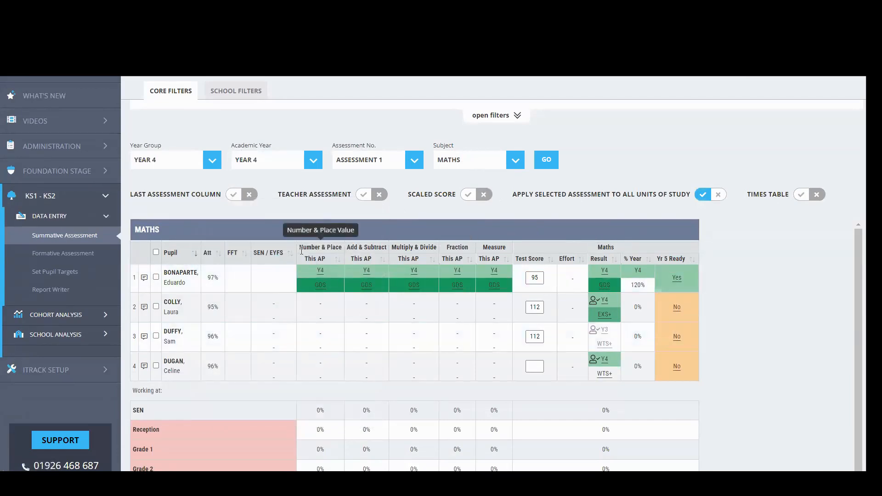
left_click_drag(299, 252, 320, 276)
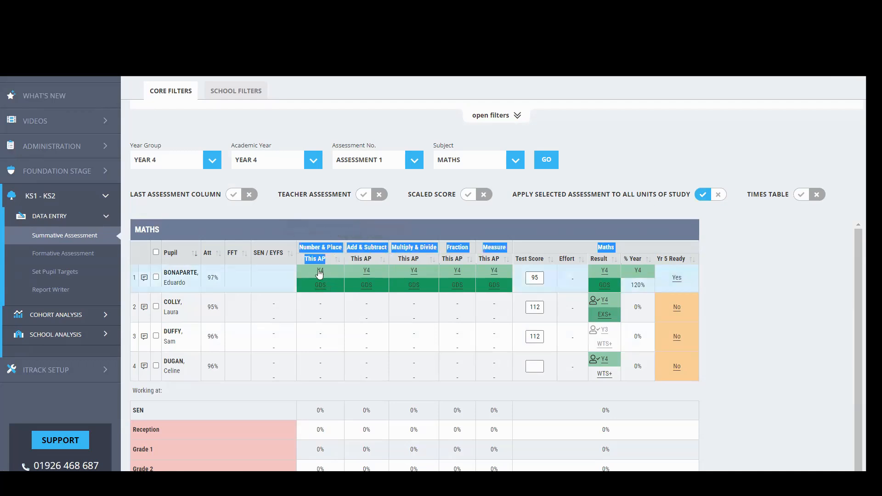
Step: Load the Year 4 Maths sheet for Assessment 2 and set the first pupil's Number & Place result to EXS
left_click(361, 159)
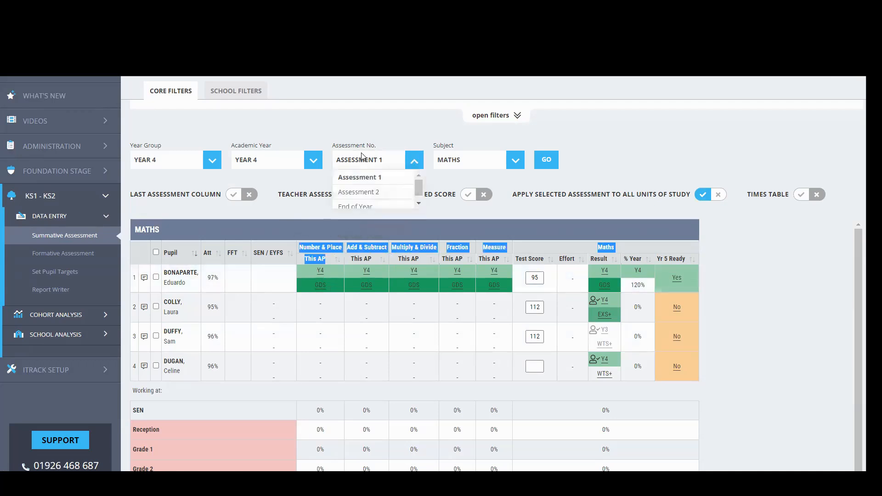
left_click(355, 196)
left_click(546, 159)
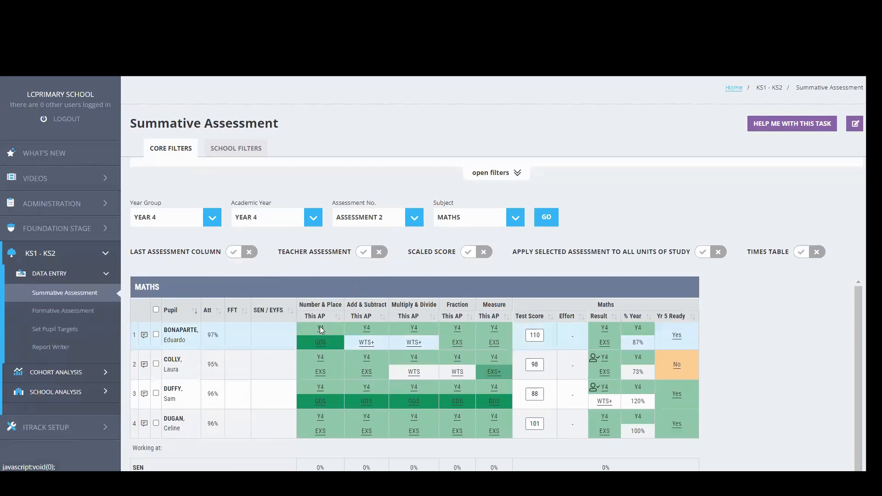
left_click(321, 330)
left_click(233, 362)
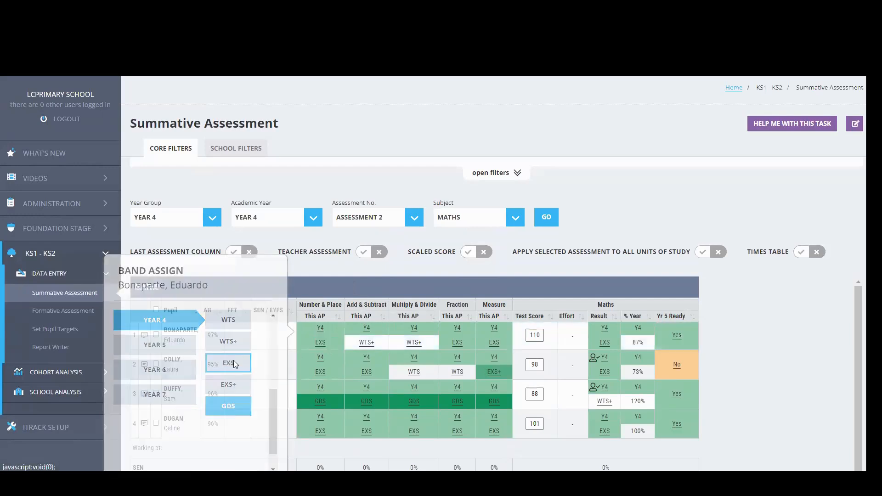
Step: Load the End of Year Maths sheet and set the first pupil's Number & Place band to No Result
left_click(515, 218)
left_click(414, 217)
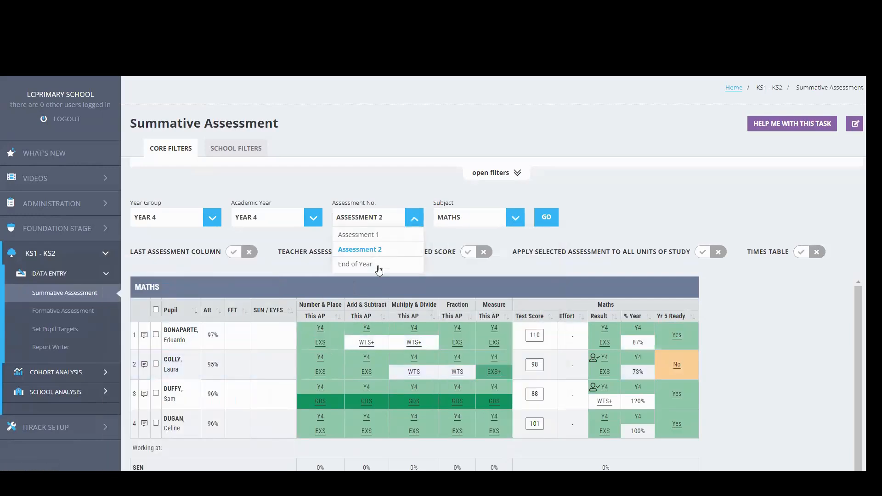
left_click(379, 269)
left_click(539, 219)
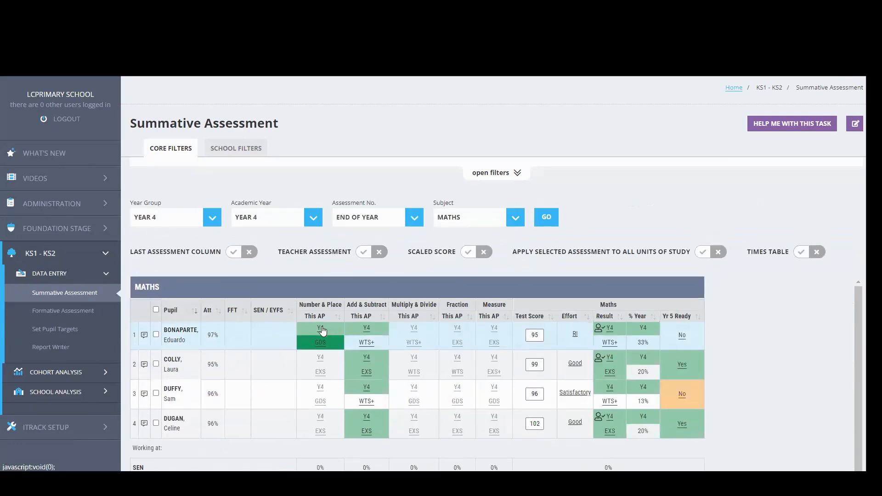
left_click(321, 330)
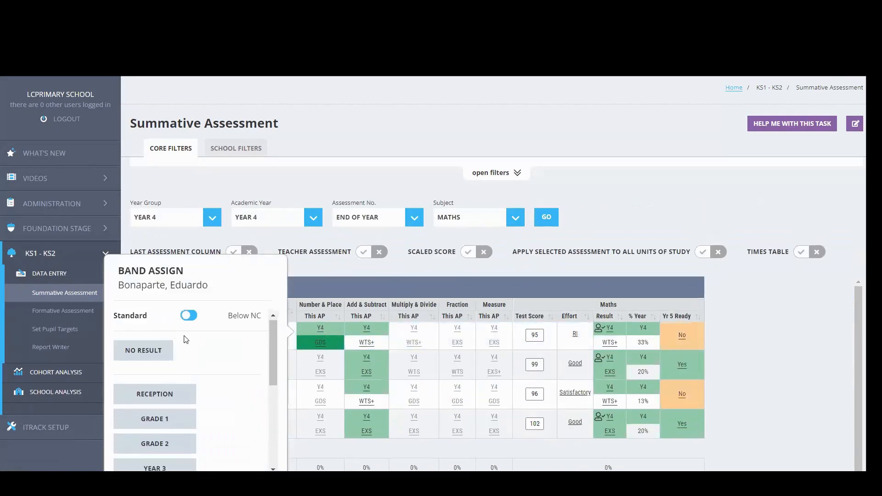
left_click(156, 351)
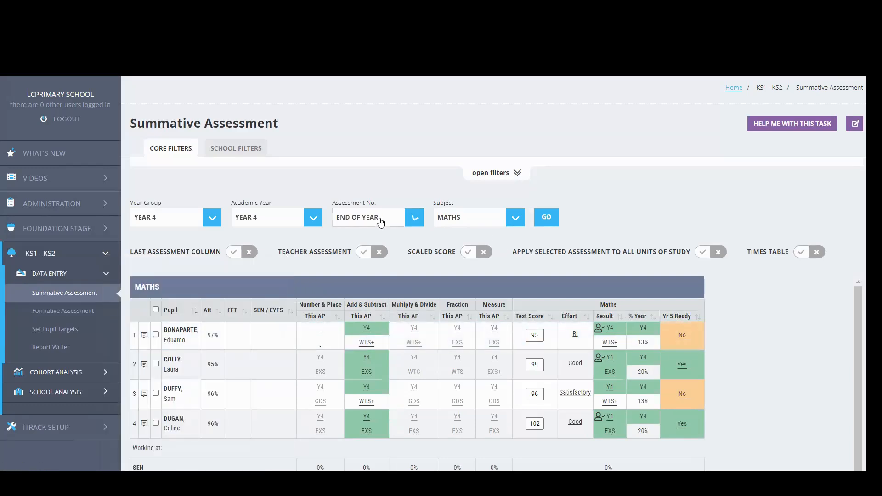
Step: Return to the Assessment 2 Maths sheet and assign GDS to the first pupil's Number & Place unit
left_click(380, 222)
left_click(361, 251)
left_click(546, 217)
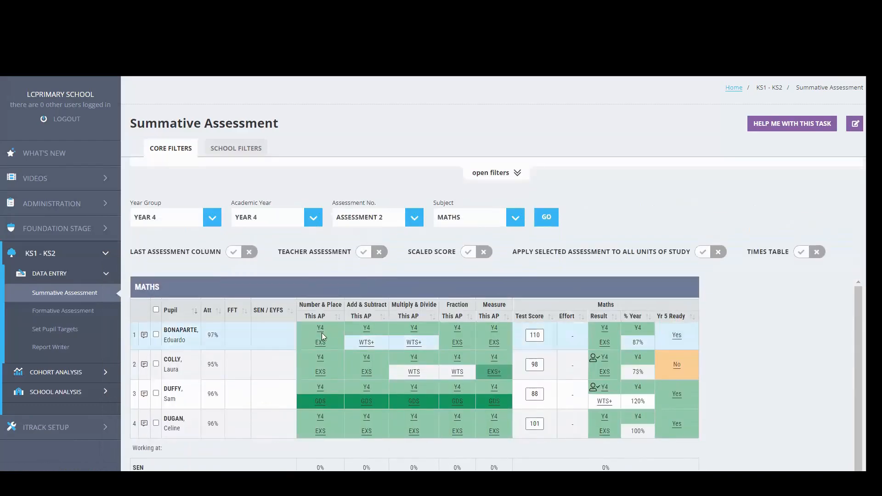
left_click(321, 334)
left_click(236, 406)
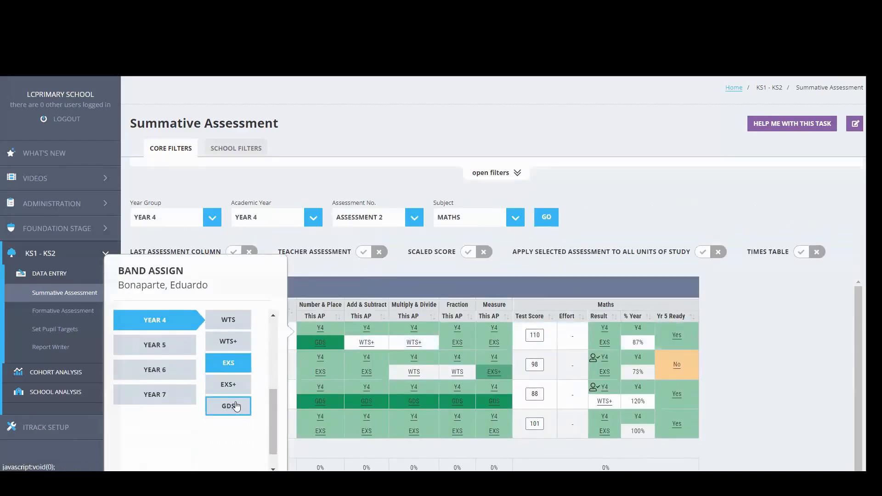
Step: Reload the End of Year Maths sheet to check the first pupil's Number & Place result
left_click(470, 222)
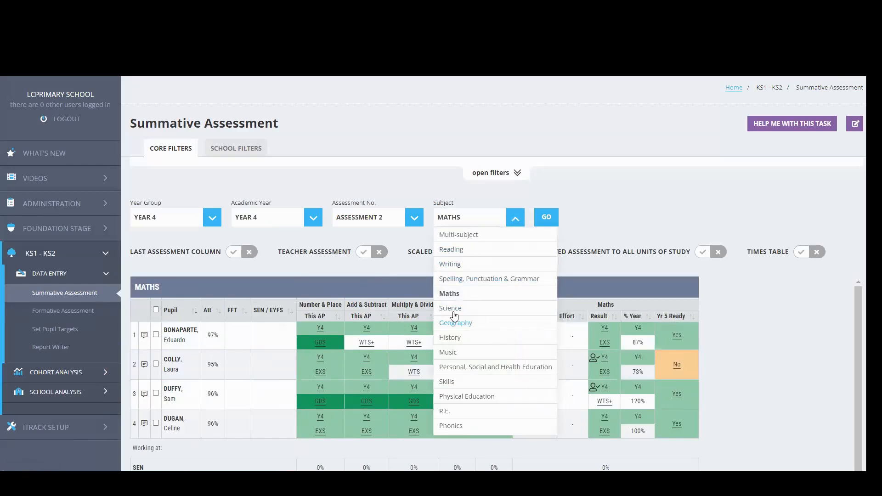
left_click(412, 225)
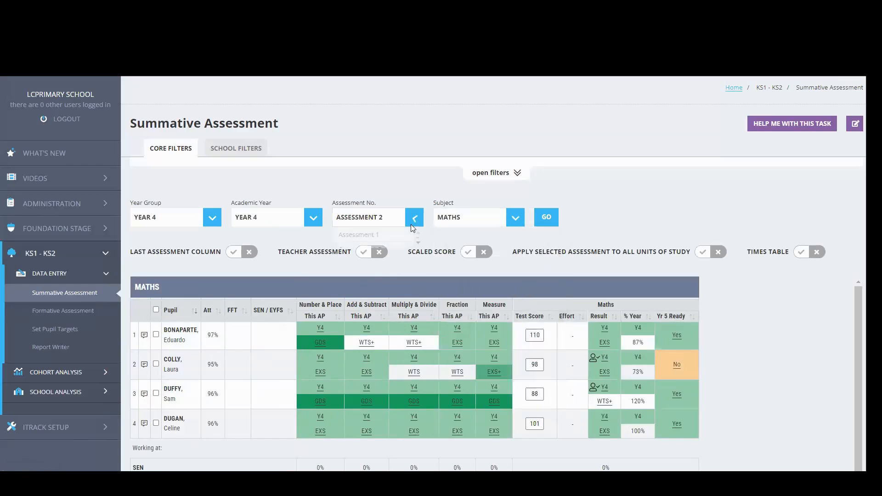
left_click(395, 265)
left_click(546, 217)
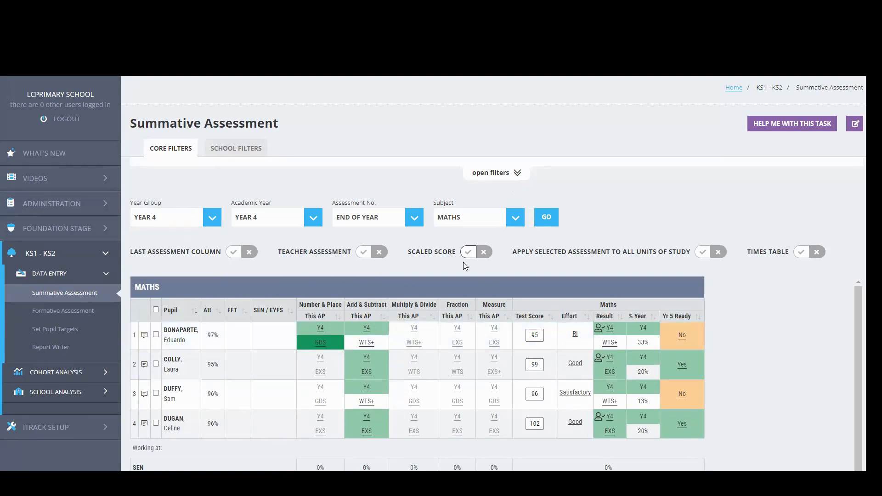
Step: Open the KS1 - KS2 library management page and load the Reading units of study
left_click(62, 204)
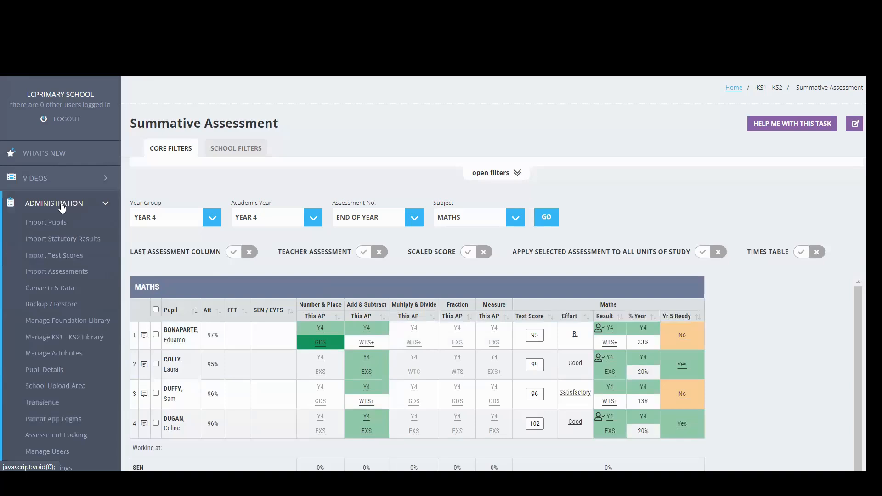
left_click(73, 337)
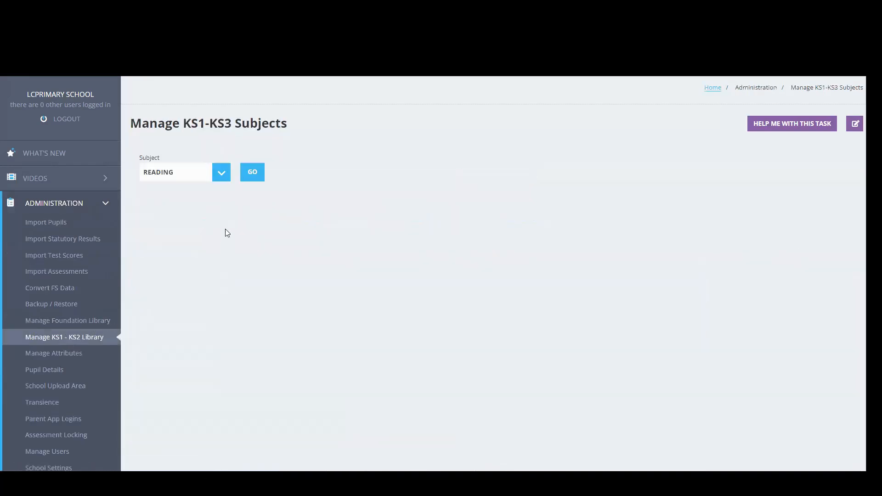
left_click(196, 173)
left_click(261, 175)
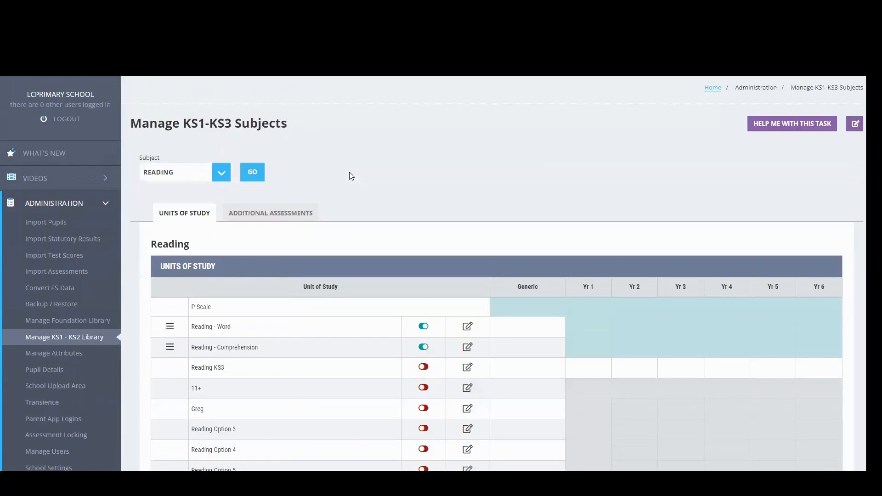
Step: Try Continuous Assessment as Yes for the Reading - Word unit, and close its edit form without saving
left_click(468, 329)
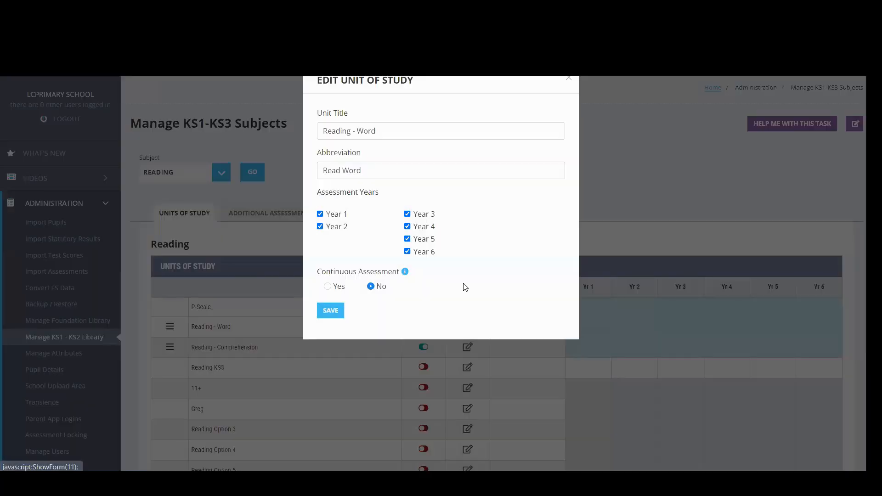
left_click(334, 287)
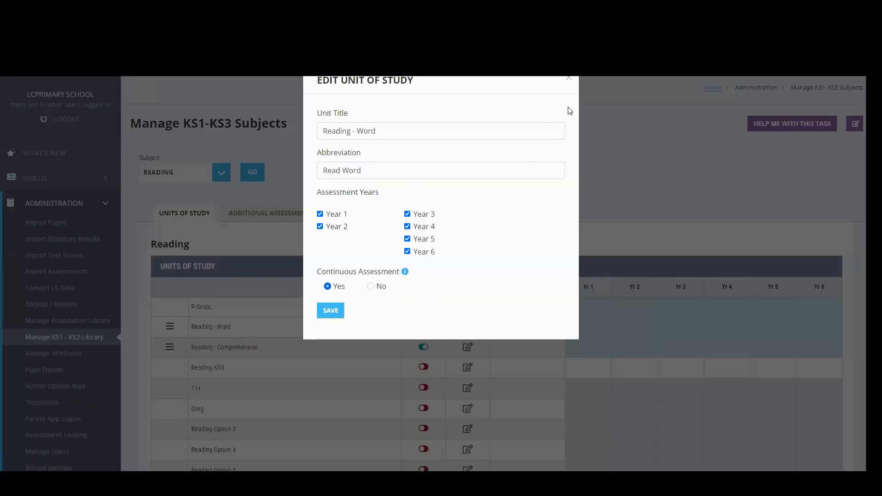
left_click(570, 79)
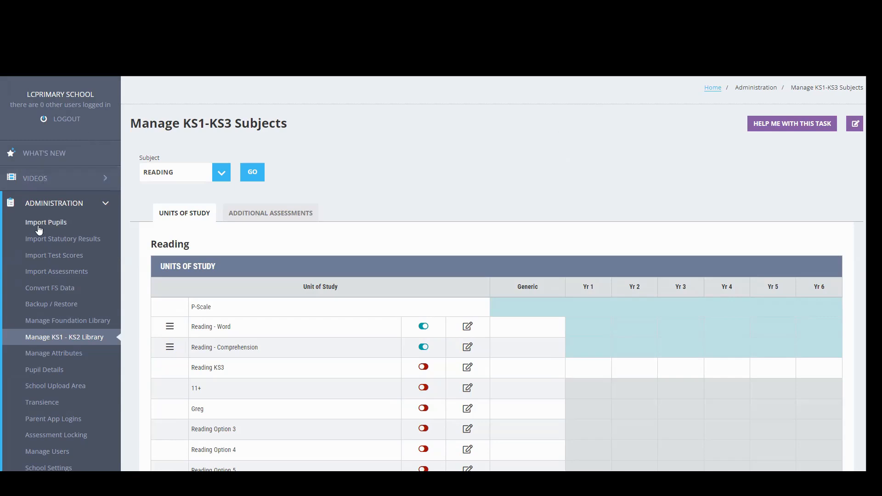
Step: Open the Import Pupils page and examine the Wonde pre-import check option
left_click(49, 227)
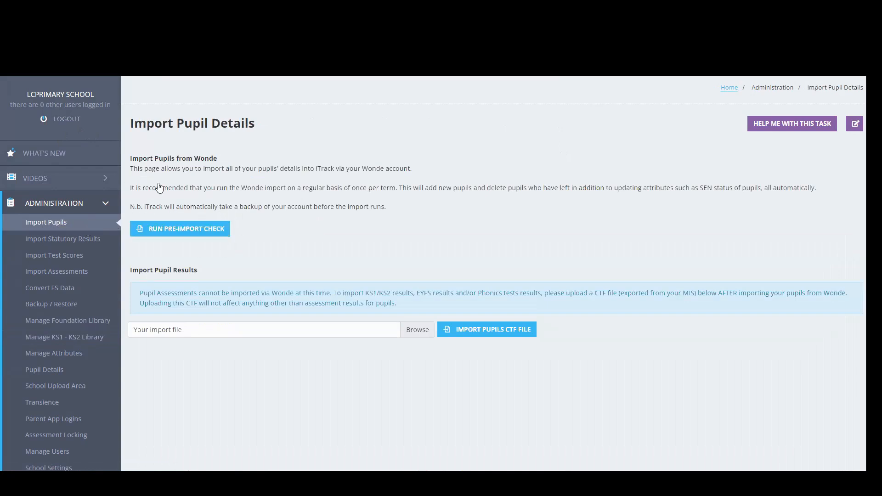
left_click(202, 234)
Step: Open the School Tracking report in the KS1 - KS2 school analysis
scroll(124, 150, "down", 1)
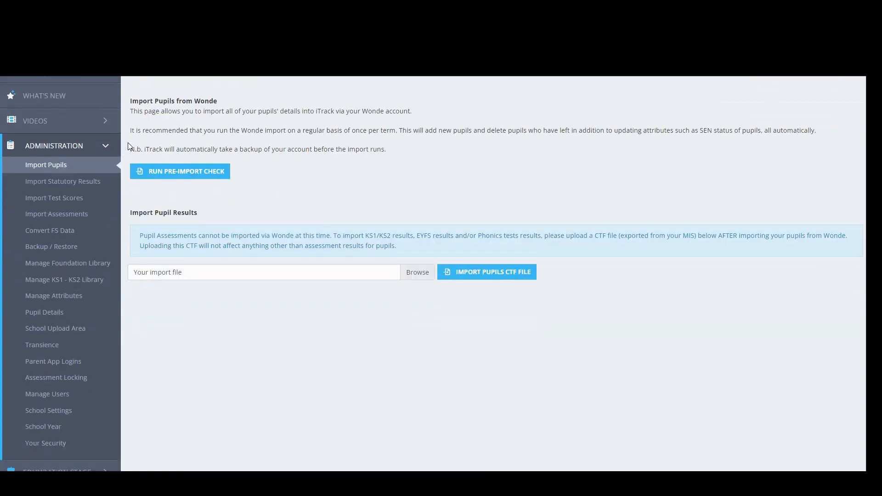
scroll(128, 149, "down", 1)
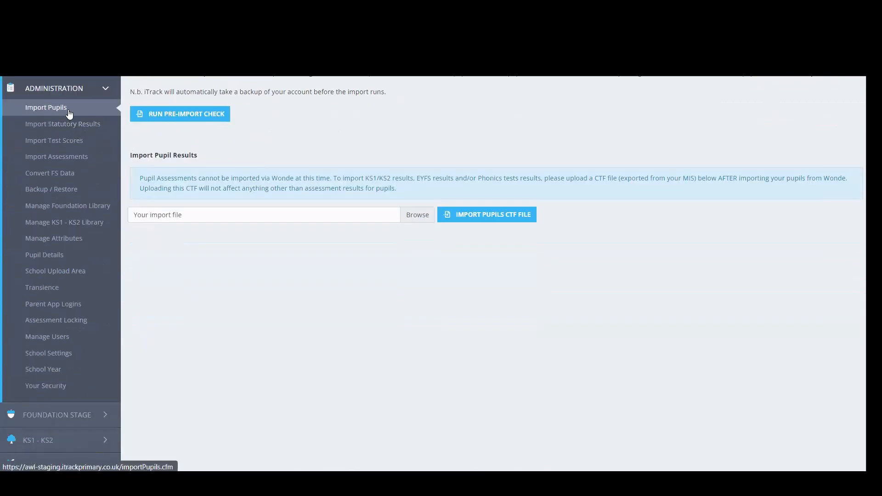
scroll(96, 145, "down", 1)
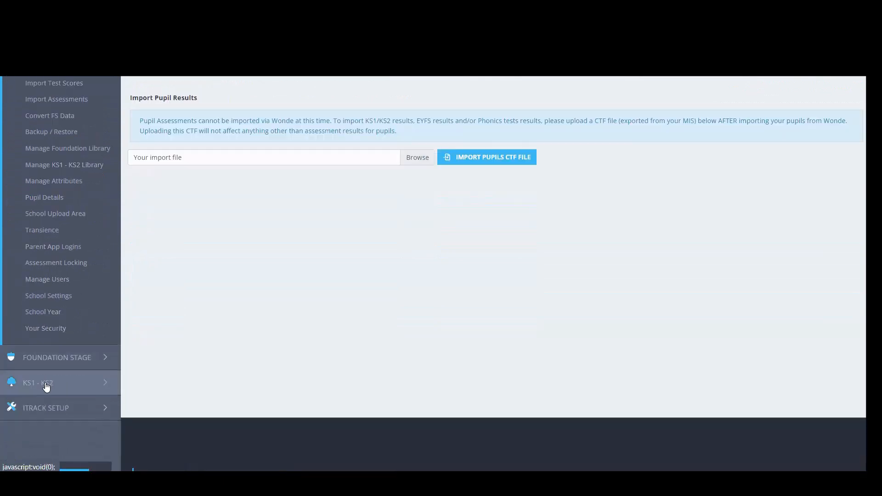
left_click(46, 388)
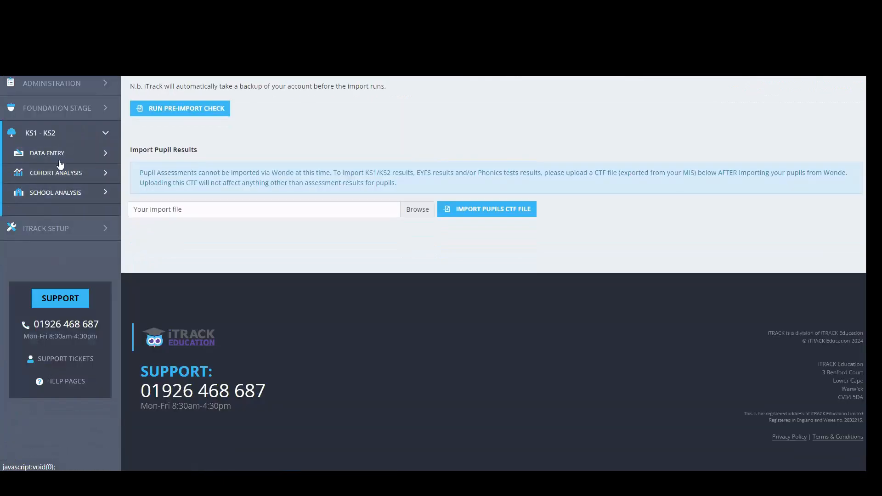
left_click(51, 193)
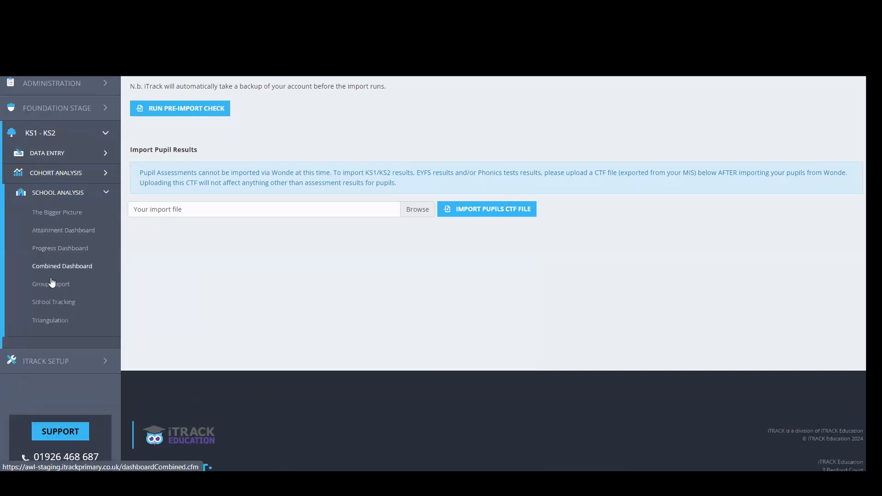
left_click(56, 304)
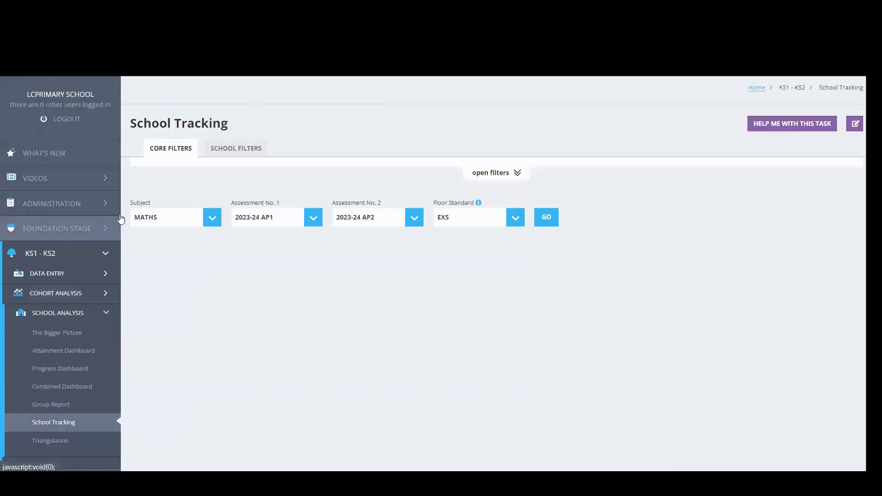
Step: Open the School Tracking report in the iTRACK Primary School account and compare its year and assessment filters with those of LCPrimary School
left_click_drag(129, 205, 473, 203)
left_click(268, 188)
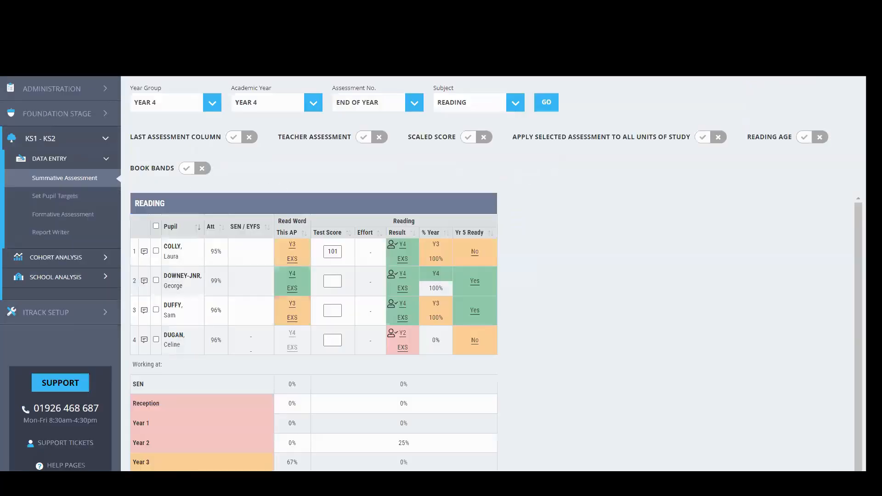
left_click(50, 278)
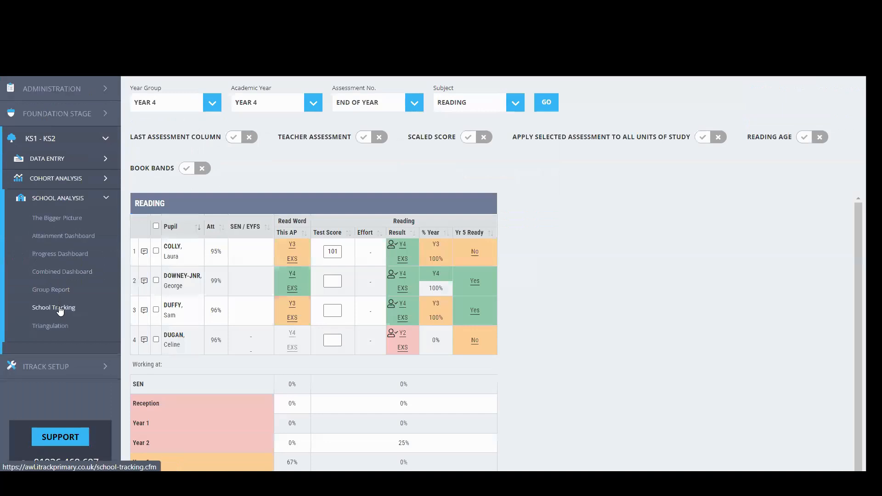
left_click(72, 306)
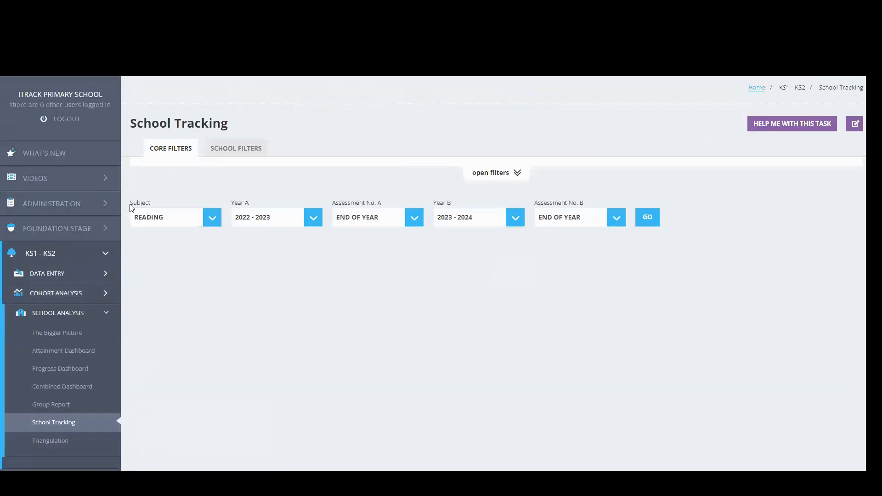
left_click_drag(131, 204, 592, 210)
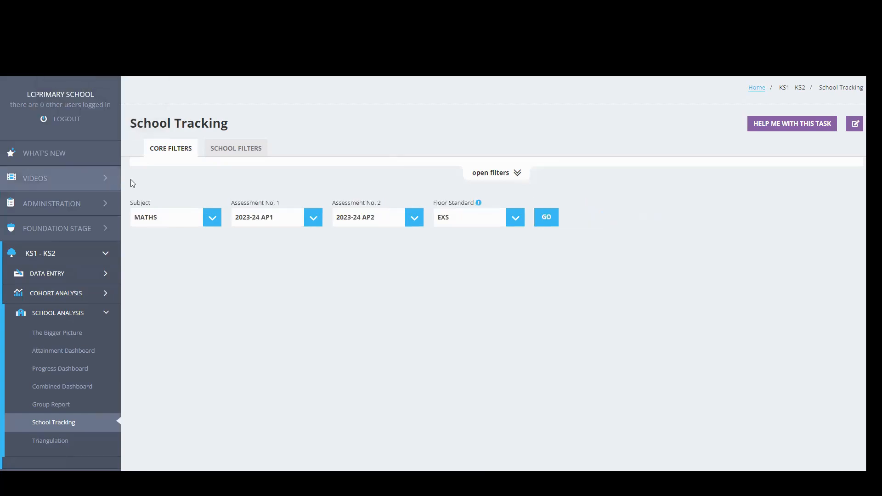
Step: Generate the LCPrimary School Tracking table for Maths from 2023-24 AP1 to 2023-24 AP2, with EXS as the floor standard
left_click_drag(131, 203, 276, 206)
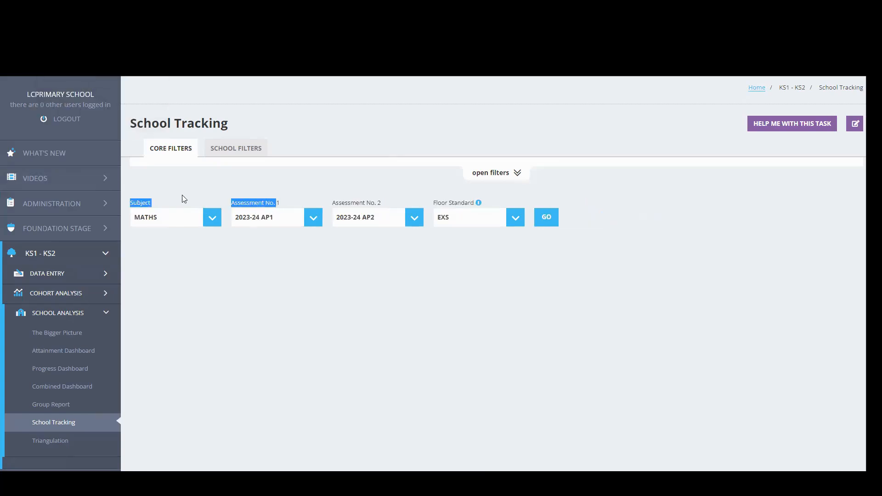
left_click(263, 219)
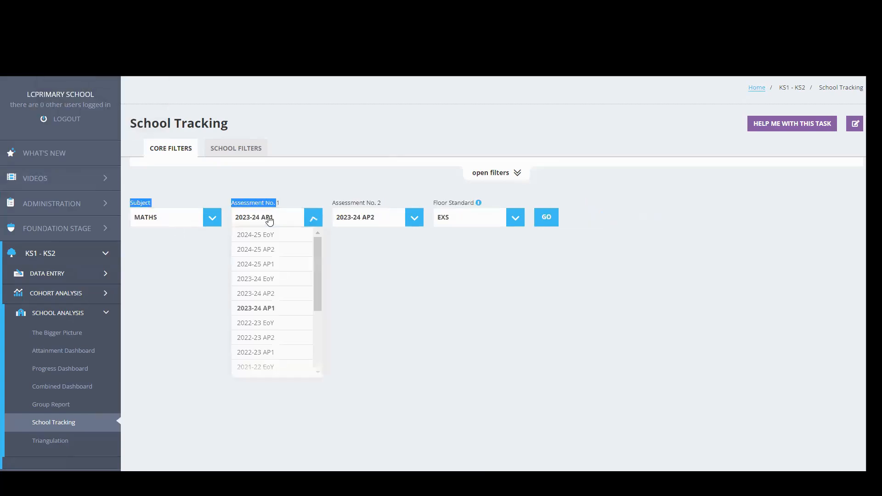
left_click(273, 311)
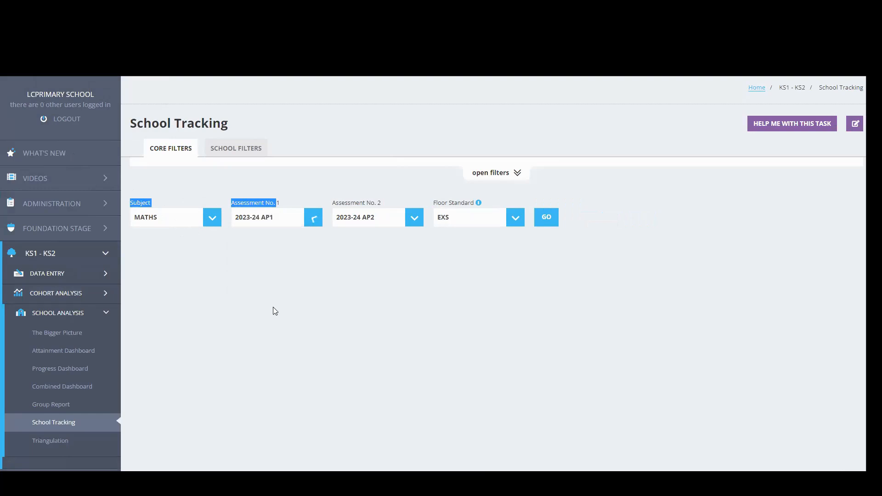
left_click(370, 219)
left_click(367, 292)
left_click(366, 173)
left_click_drag(433, 203, 473, 205)
left_click(462, 224)
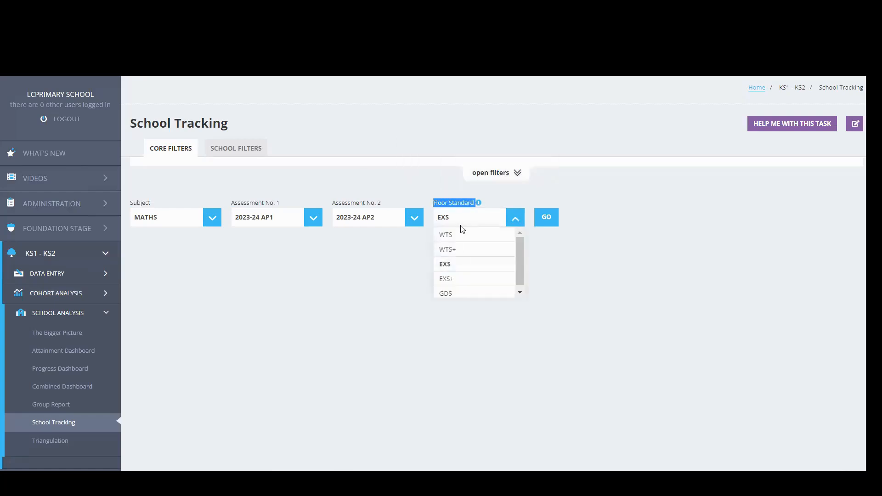
left_click(453, 266)
left_click(546, 217)
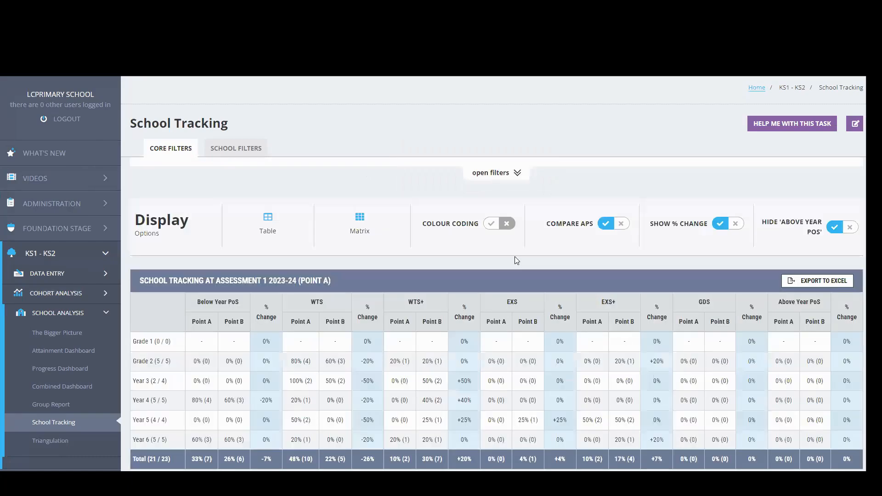
left_click(268, 257)
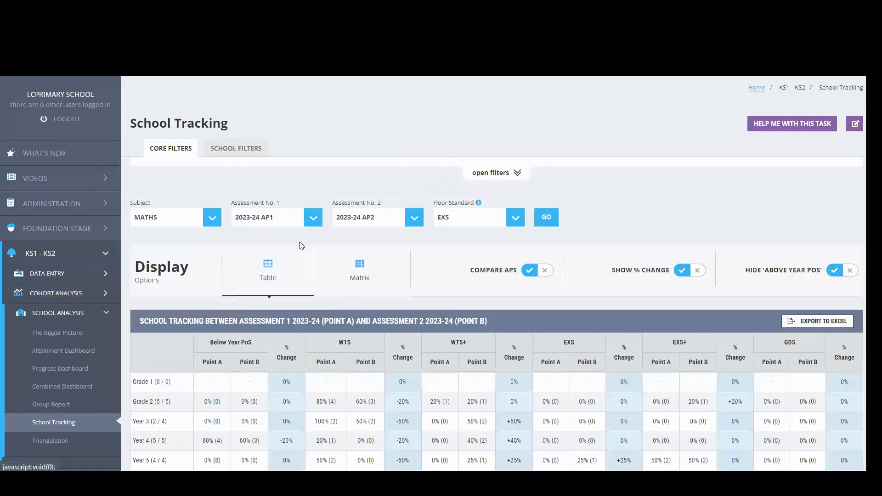
Step: Examine the percentage change between Point A and Point B by year group, especially the EXS+ values for Grade 2 and Year 6
mouse_move(434, 203)
left_mouse_down()
mouse_move(477, 201)
mouse_move(438, 204)
left_mouse_up()
scroll(450, 126, "down", 3)
scroll(457, 112, "up", 2)
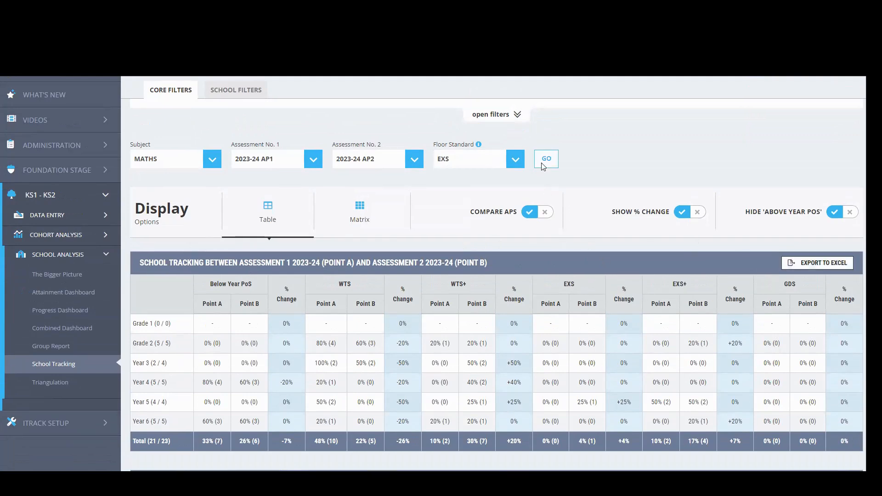
scroll(541, 167, "down", 1)
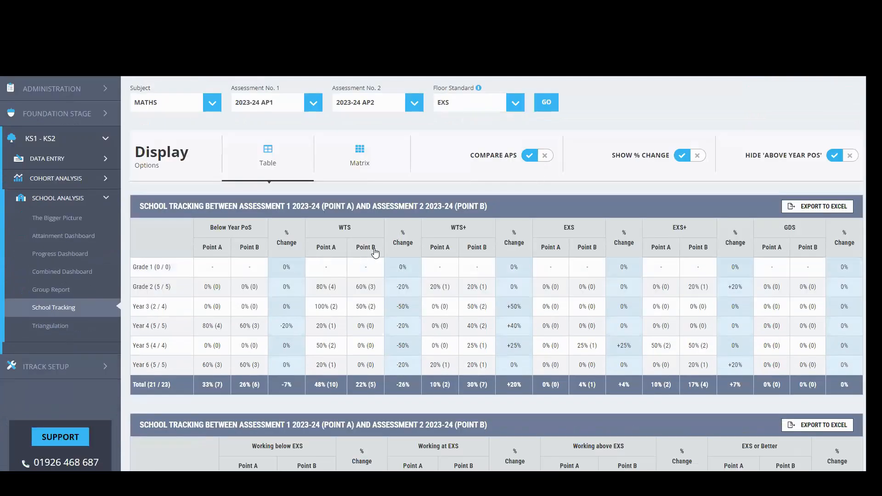
double_click(734, 287)
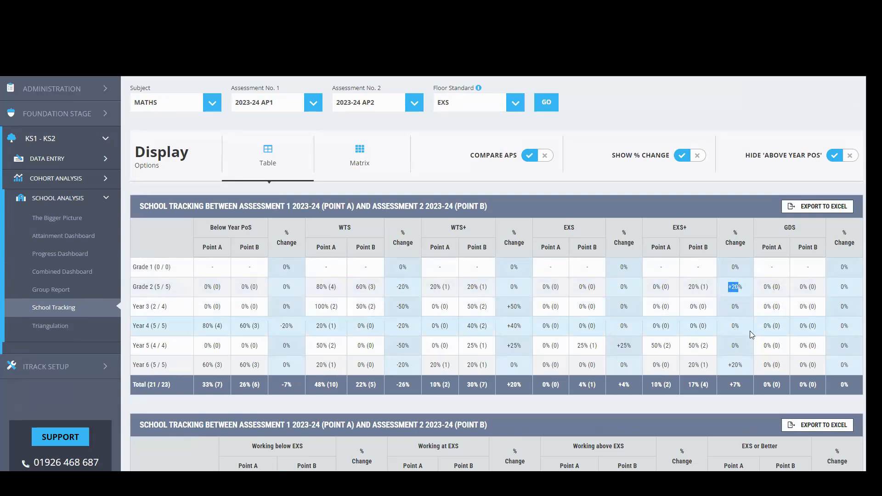
left_click_drag(745, 367, 728, 365)
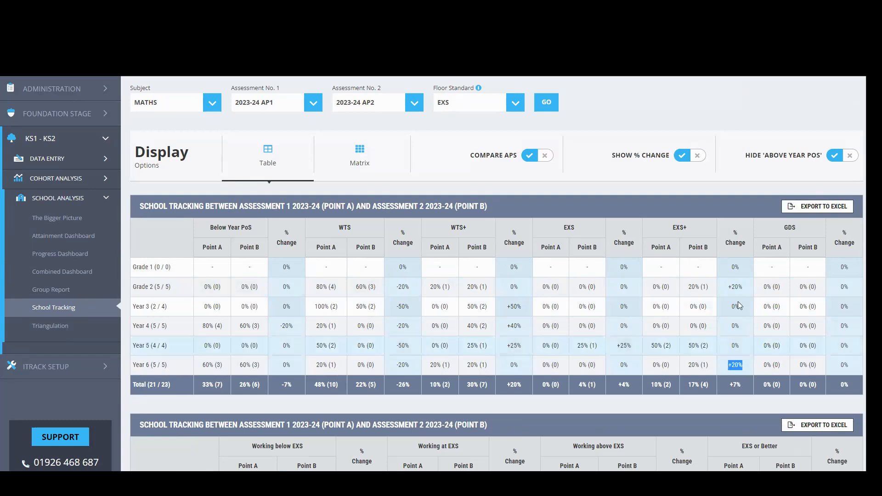
scroll(722, 224, "down", 4)
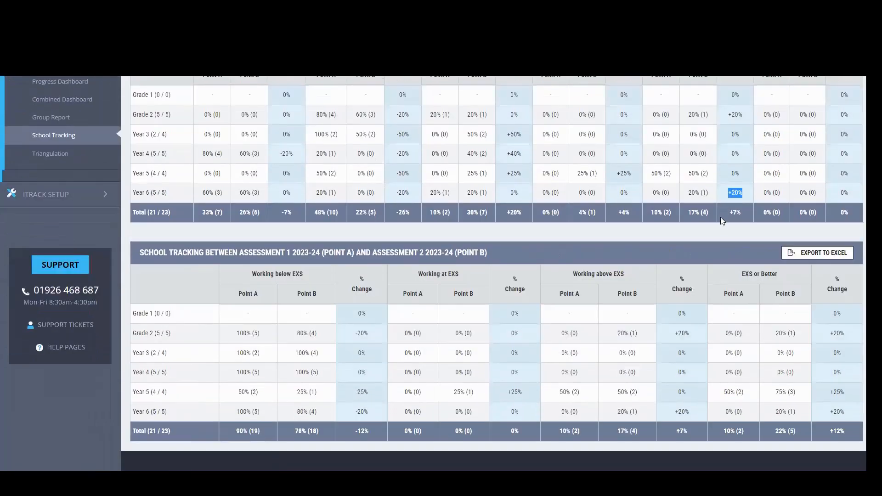
Step: Examine the floor standard summary table, focusing on the EXS or Better columns and their total percentage change
left_click(734, 279)
left_click_drag(734, 280, 779, 278)
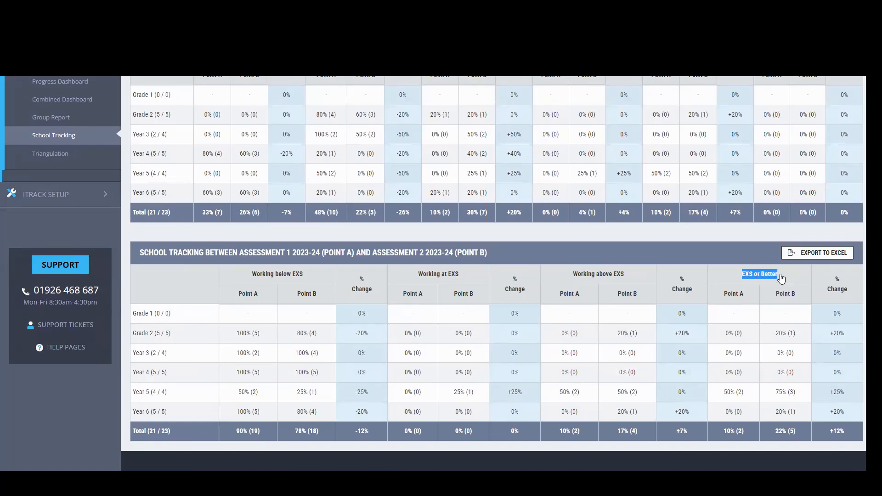
left_click(769, 276)
left_click(745, 240)
scroll(683, 236, "up", 4)
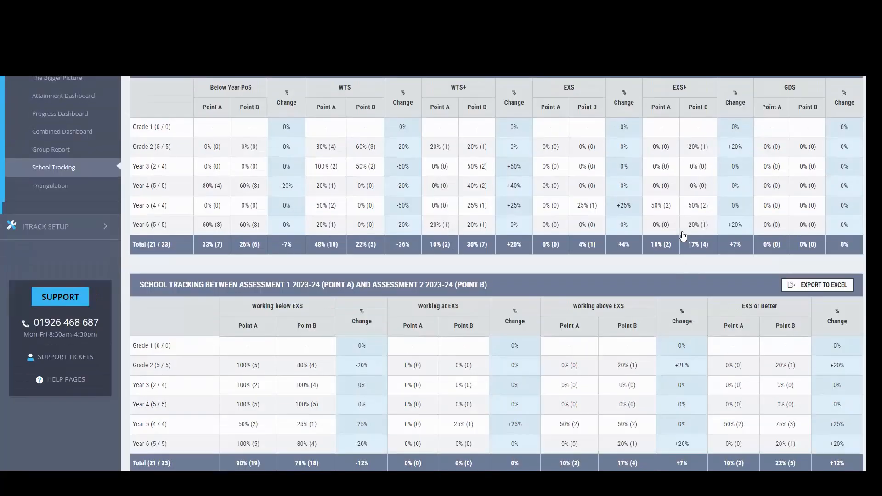
left_click_drag(430, 89, 473, 90)
scroll(689, 193, "down", 4)
scroll(710, 204, "down", 2)
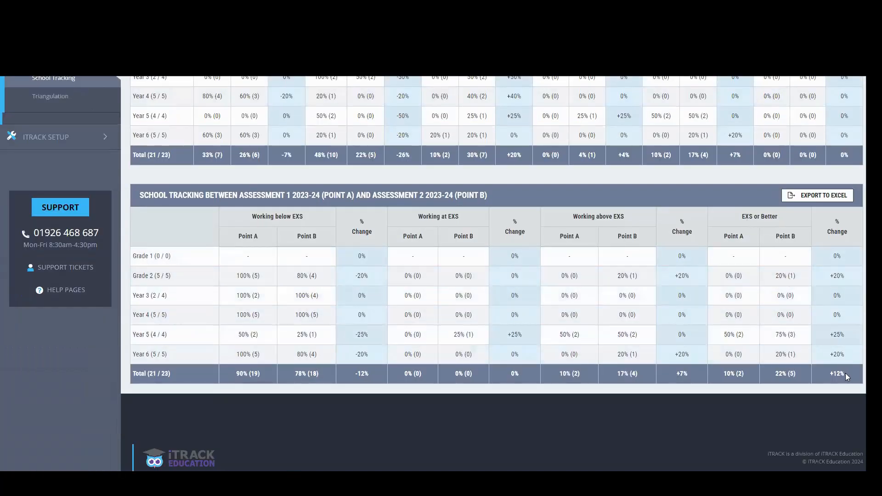
left_click_drag(845, 373, 832, 373)
left_click_drag(729, 216, 838, 231)
left_click(734, 234)
left_click(773, 180)
scroll(747, 278, "up", 1)
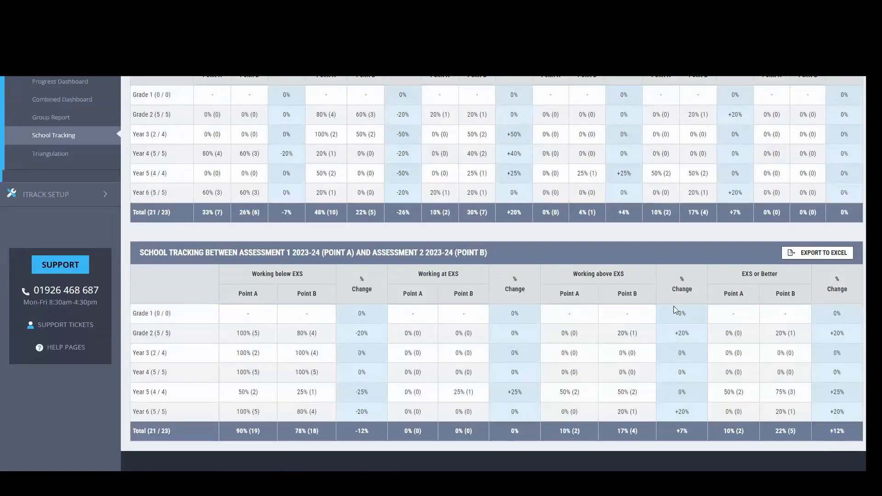
Step: View the pupils behind the Year 3 WTS+ figure at Point B, and close the pupil list
scroll(673, 309, "up", 3)
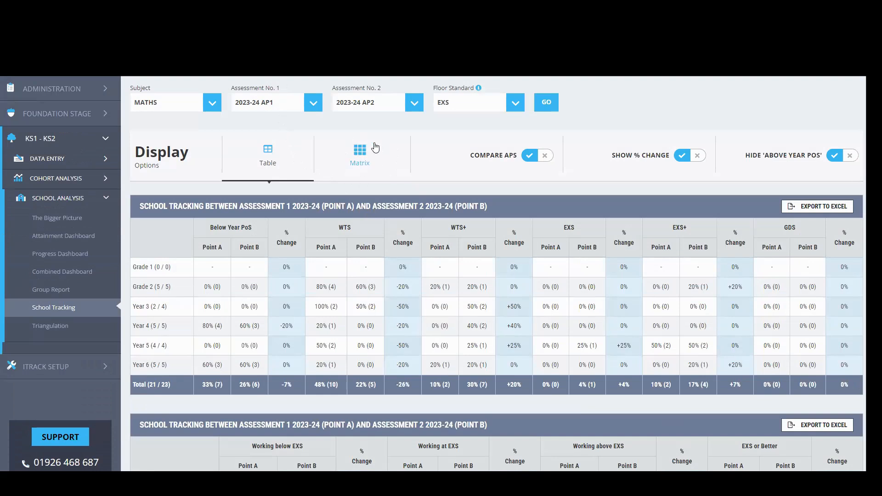
mouse_move(171, 153)
left_mouse_down()
mouse_move(142, 154)
mouse_move(172, 170)
left_mouse_up()
left_click(475, 306)
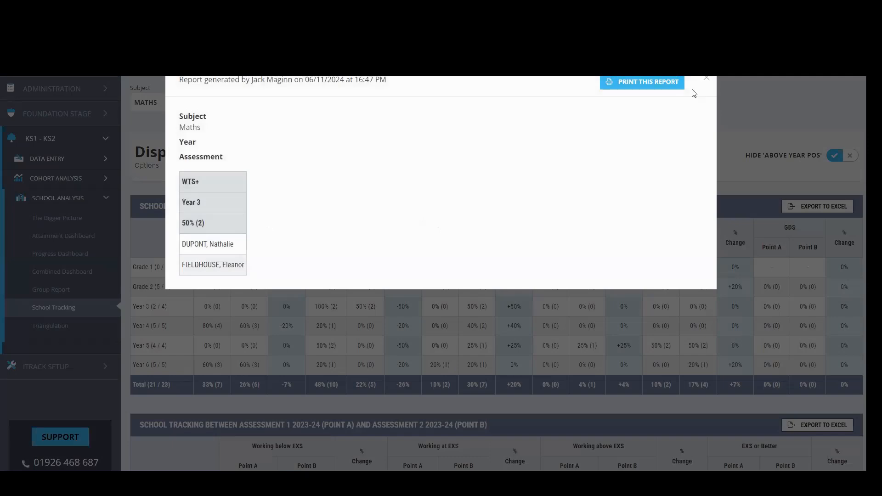
left_click(707, 78)
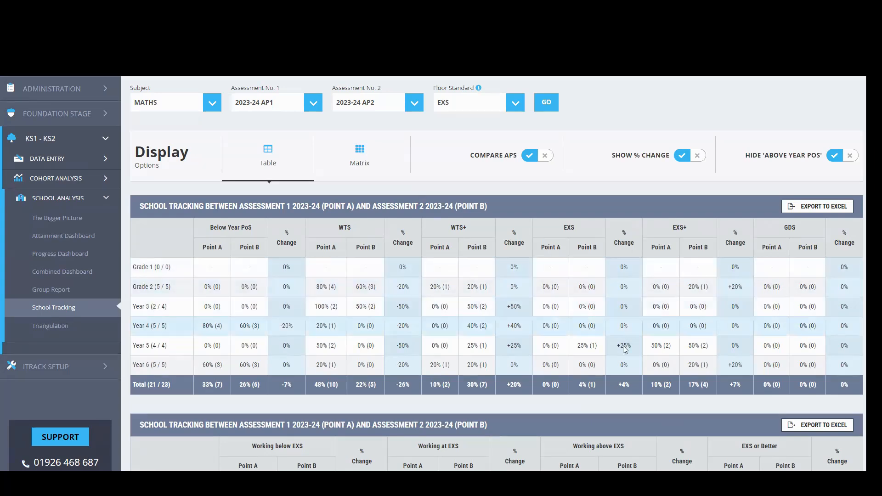
Step: Compare the percentage changes for Year 5 in EXS and EXS+, Year 6 in EXS+ and Year 3 in WTS
left_click_drag(629, 342, 622, 343)
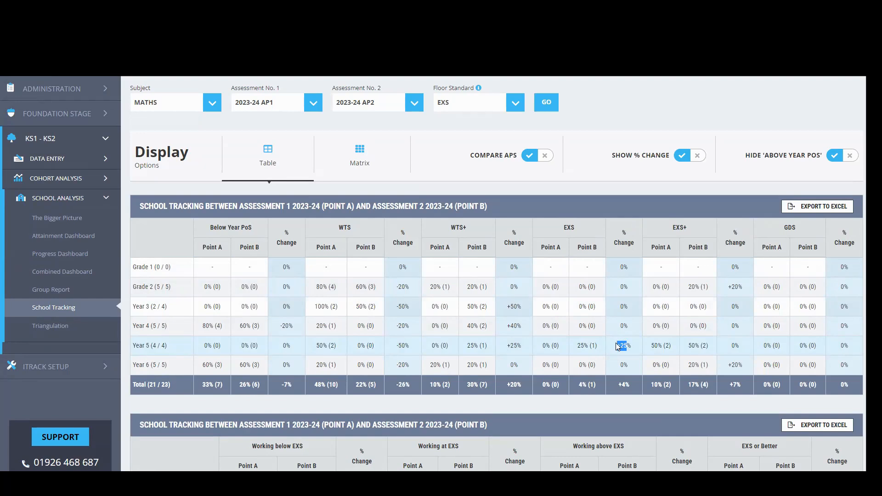
left_click_drag(506, 345, 532, 352)
left_click_drag(741, 346, 726, 345)
left_click(730, 345)
left_click_drag(633, 346, 617, 345)
left_click_drag(741, 363, 726, 363)
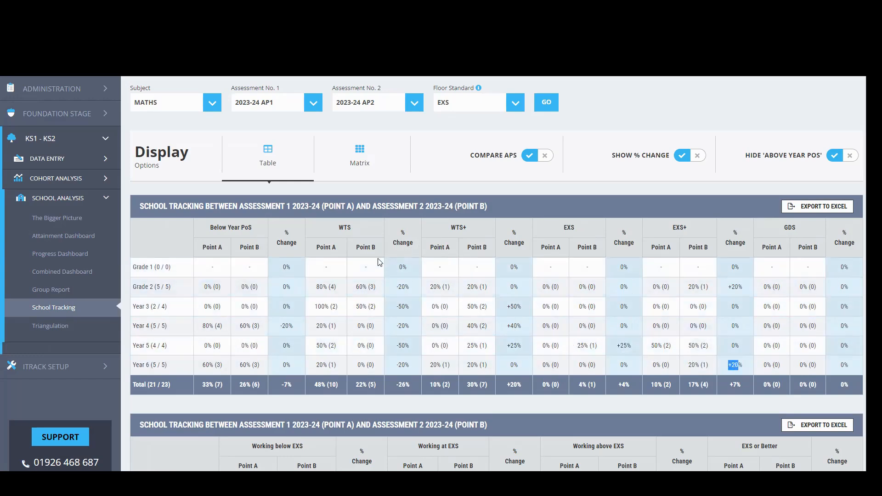
left_click_drag(413, 307, 398, 309)
left_click(403, 308)
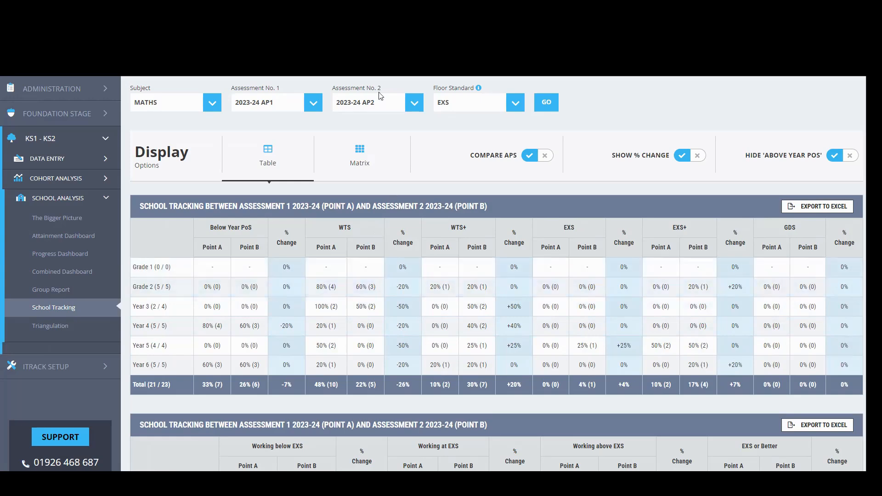
Step: Switch the report to the Matrix view and examine how Grade 2 pupils moved from Point A to Point B
left_click(357, 154)
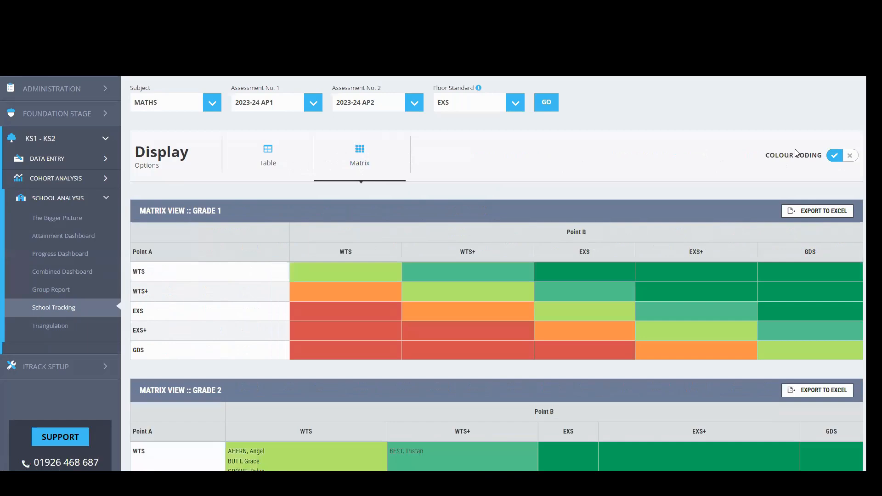
scroll(796, 153, "down", 4)
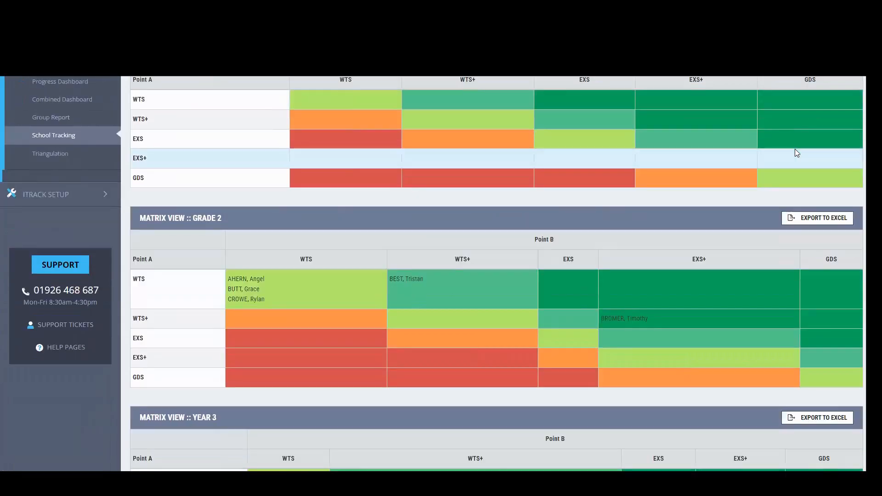
triple_click(249, 289)
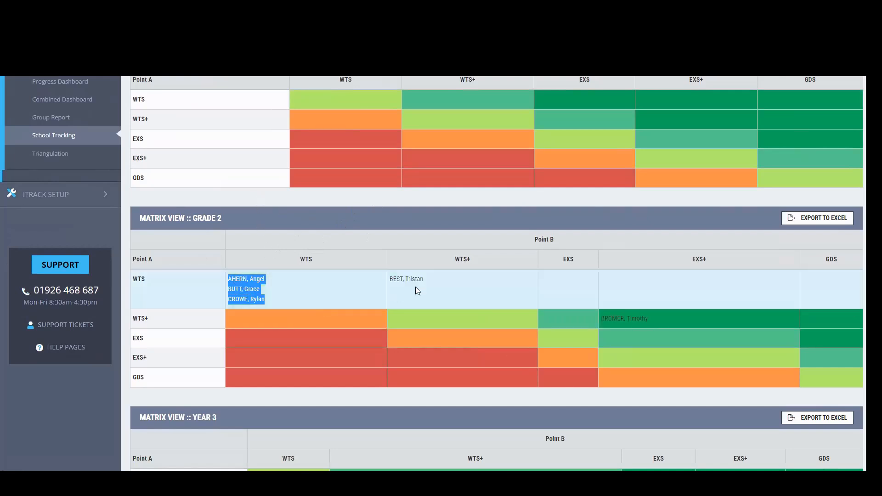
left_click(440, 285)
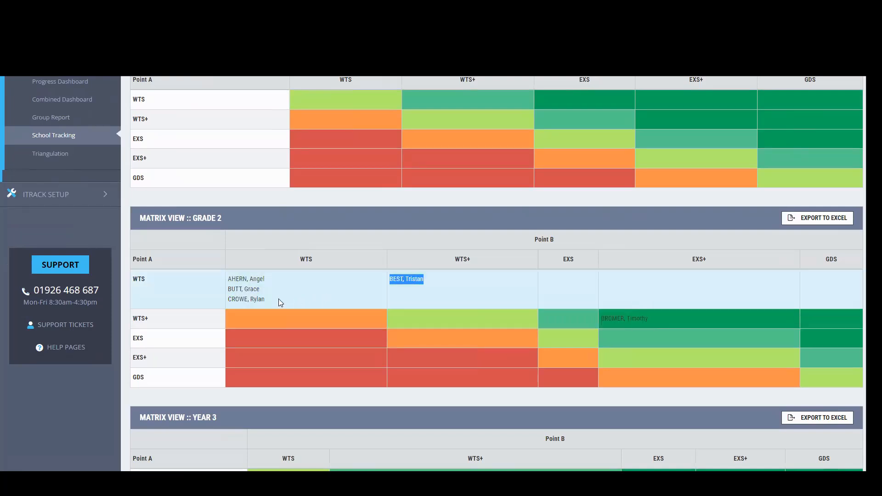
left_click(136, 277)
left_click(457, 255)
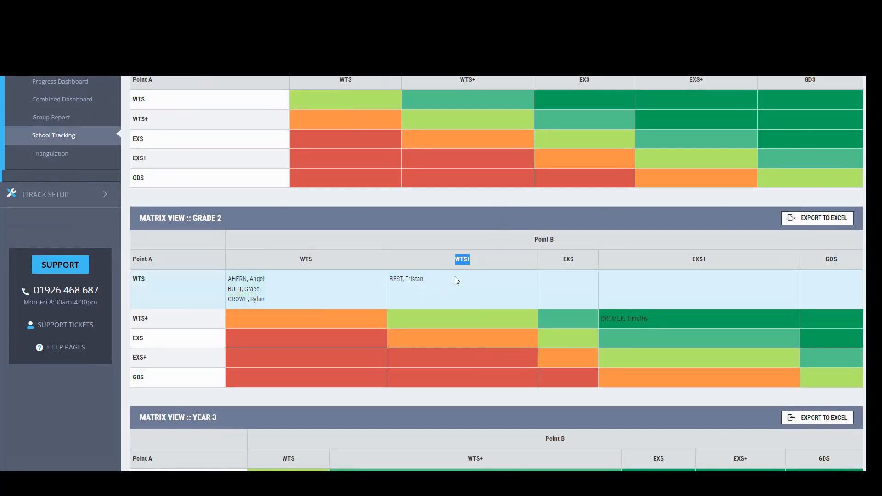
left_click(653, 319)
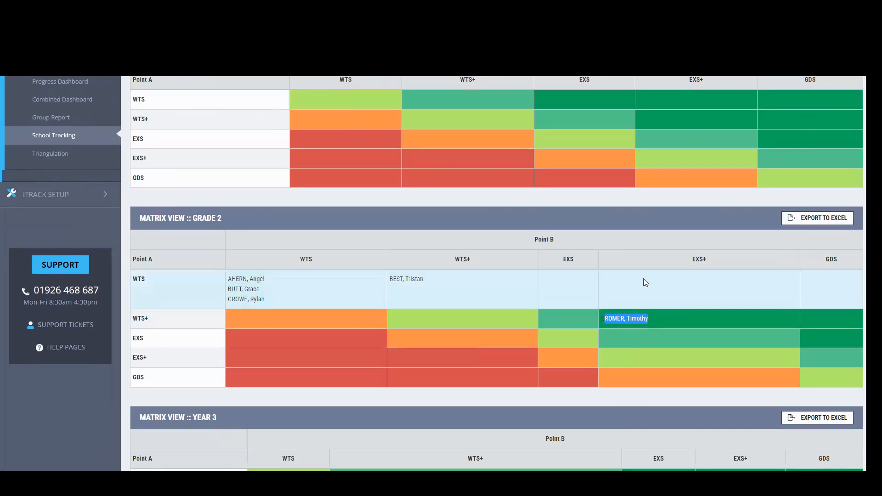
Step: Review the pupil movement matrices for Year 3, Year 4 and Year 5
scroll(351, 312, "down", 1)
scroll(348, 310, "down", 2)
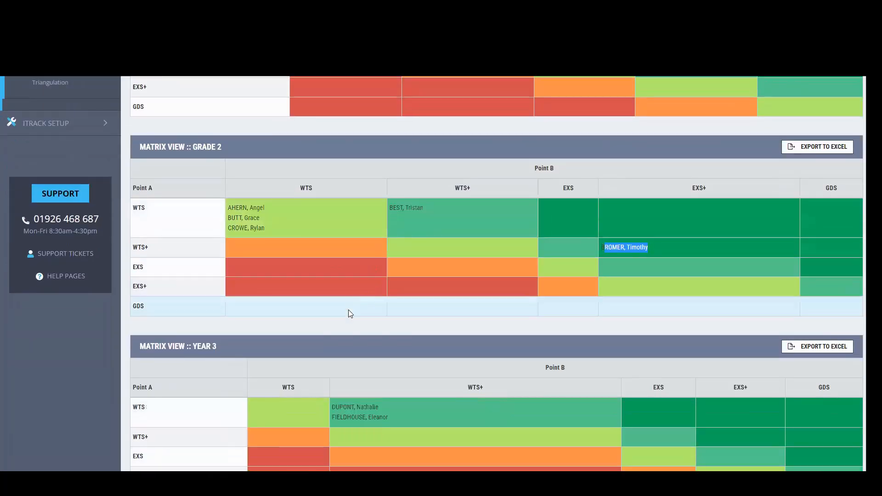
scroll(389, 318, "down", 2)
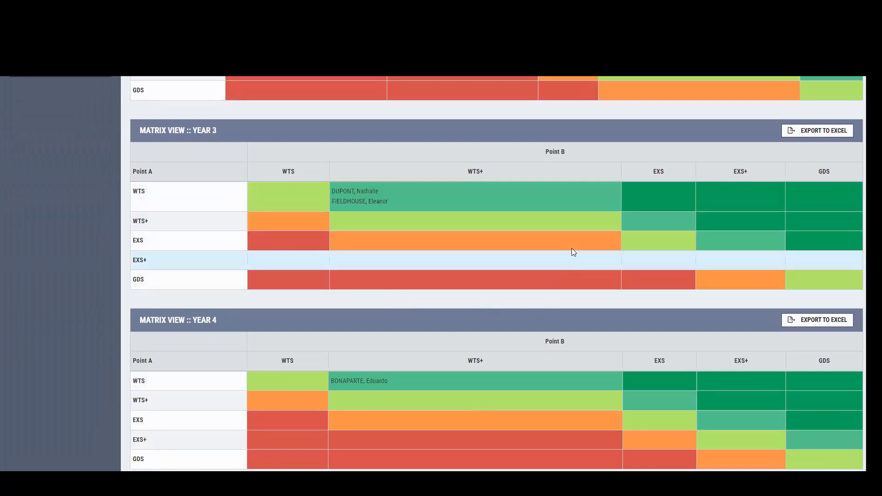
scroll(565, 189, "down", 4)
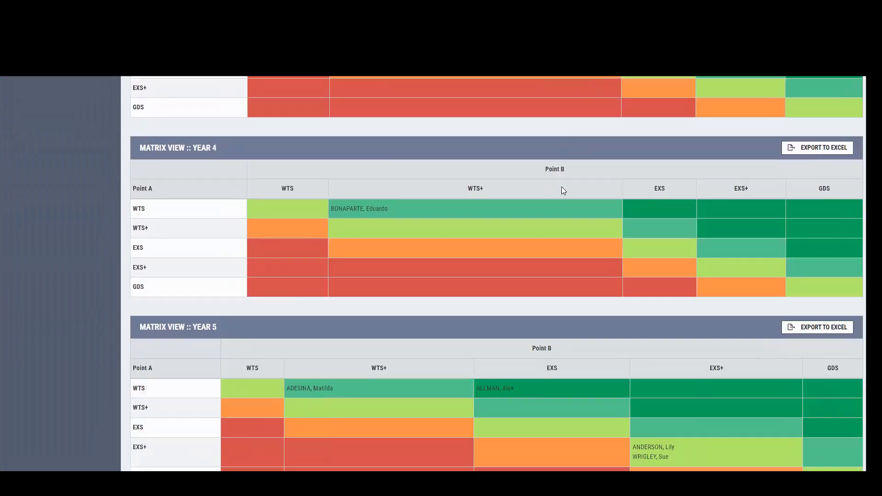
scroll(563, 190, "down", 1)
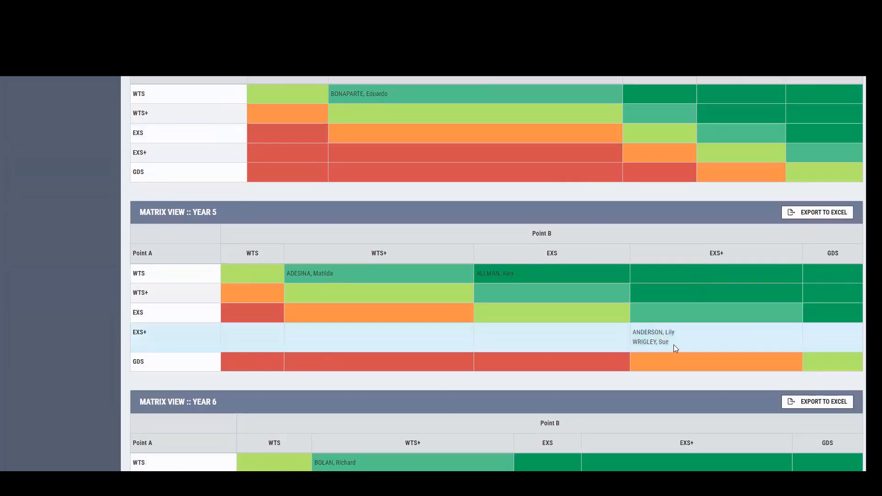
Step: Examine the Year 5 matrix around its EXS+ pupils, and highlight the Year 6 pupil in the WTS to WTS+ cell
left_click_drag(674, 344, 589, 310)
scroll(655, 335, "down", 3)
left_click_drag(369, 290, 310, 289)
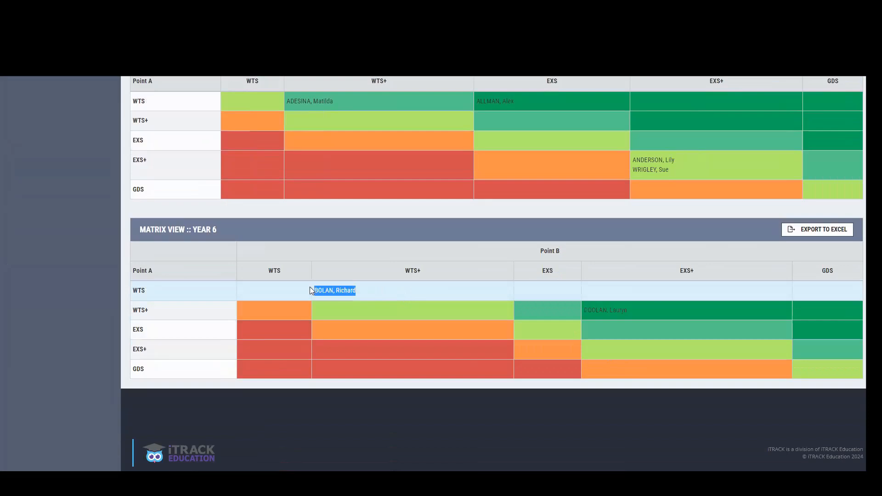
Step: Look back through the matrices from Year 5 to Grade 1, returning to the School Tracking filters
scroll(459, 208, "up", 3)
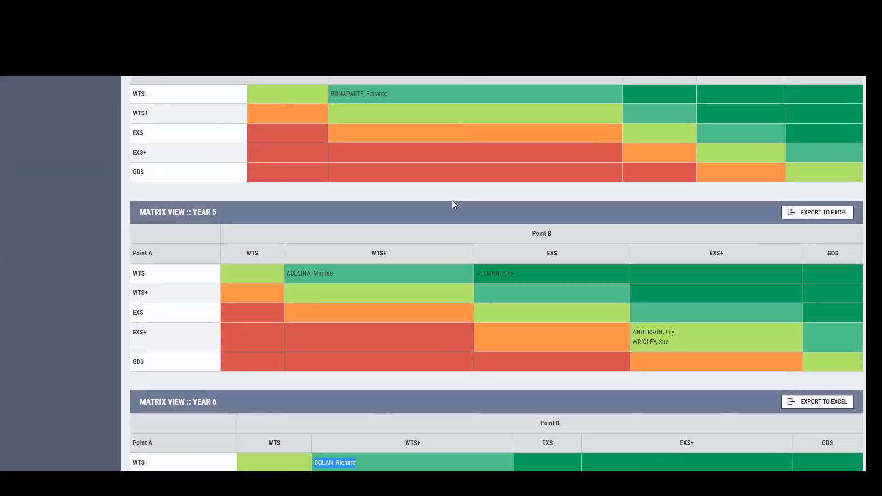
scroll(453, 204, "up", 2)
scroll(453, 204, "up", 3)
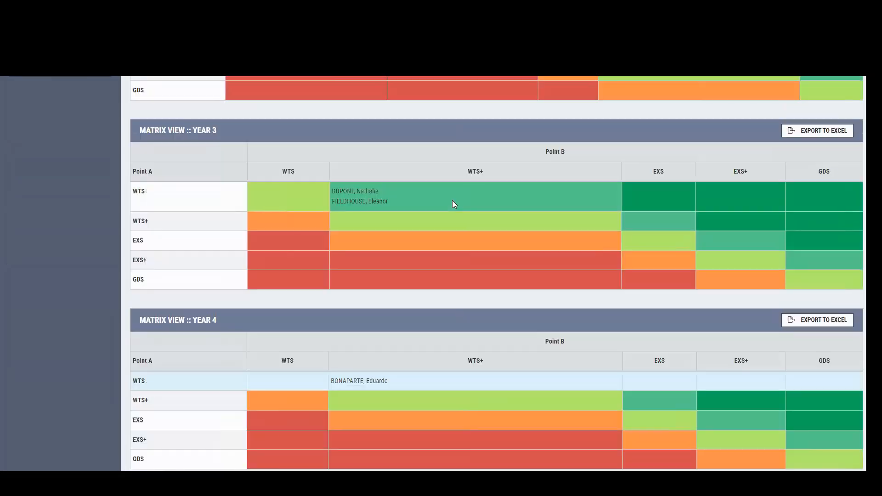
scroll(453, 202, "up", 3)
scroll(452, 202, "up", 1)
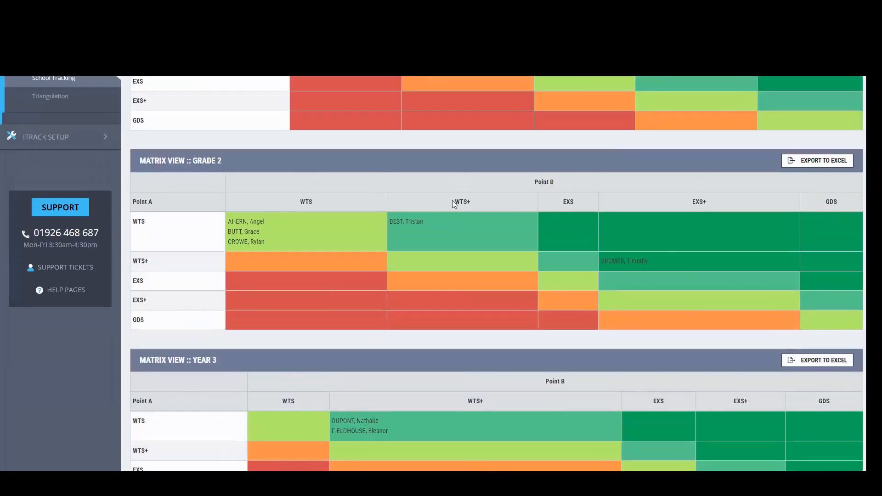
scroll(453, 203, "up", 4)
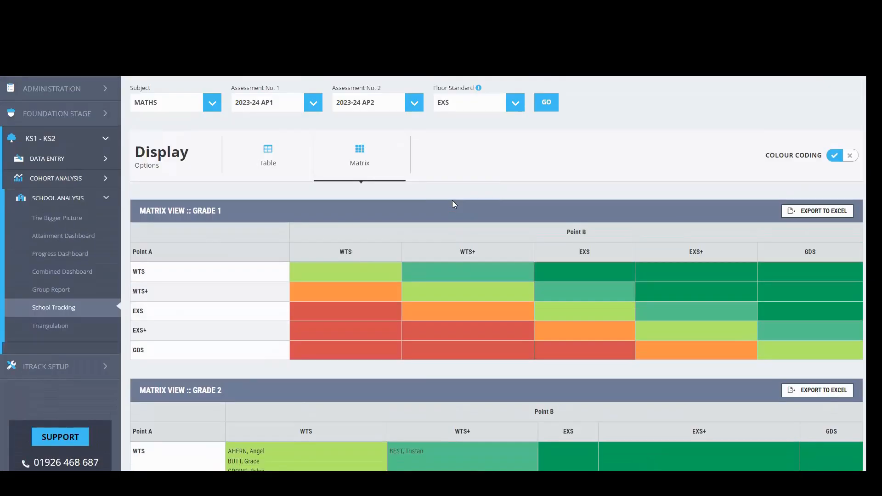
scroll(452, 199, "up", 1)
scroll(453, 202, "up", 1)
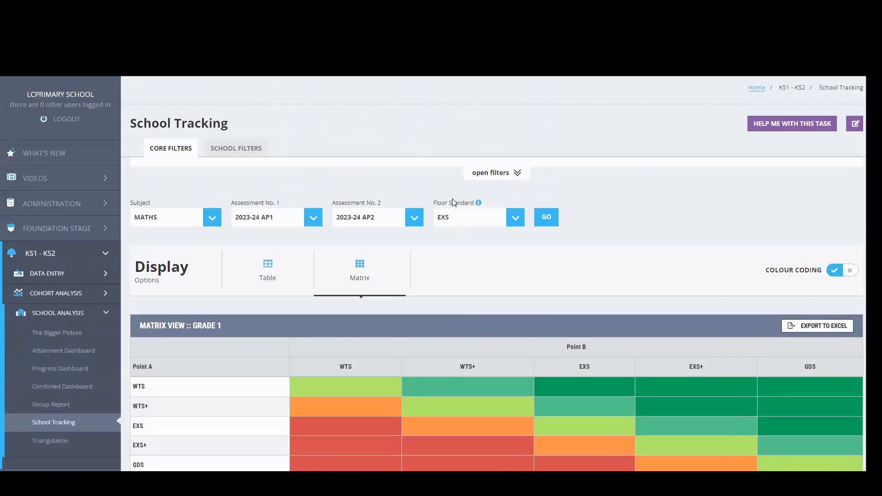